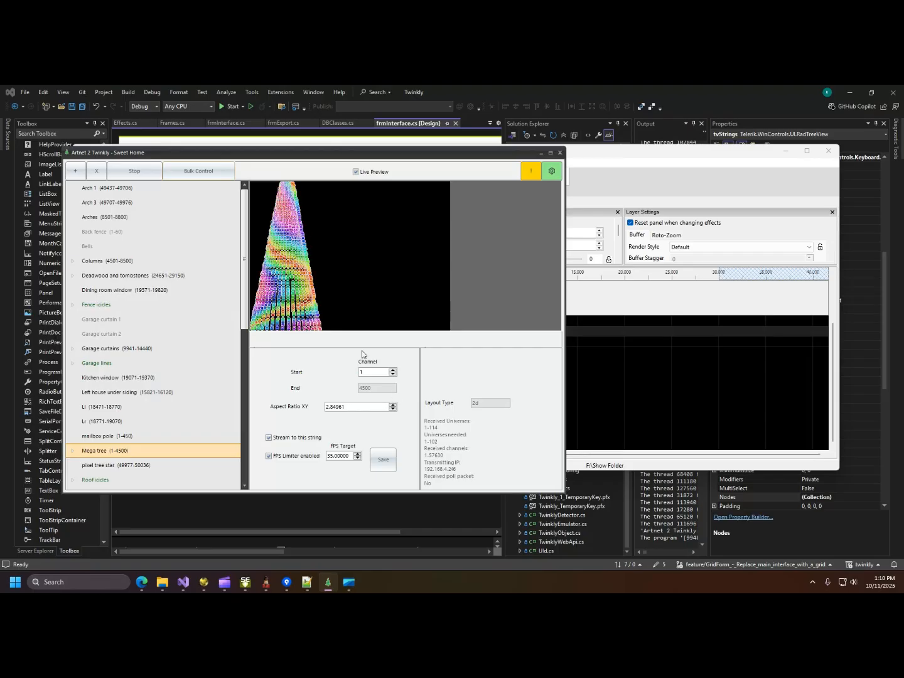
- Open the Artnet 2 Twinkly settings to check the universe options, and switch to xLights to inspect the twinkly controller
click(553, 171)
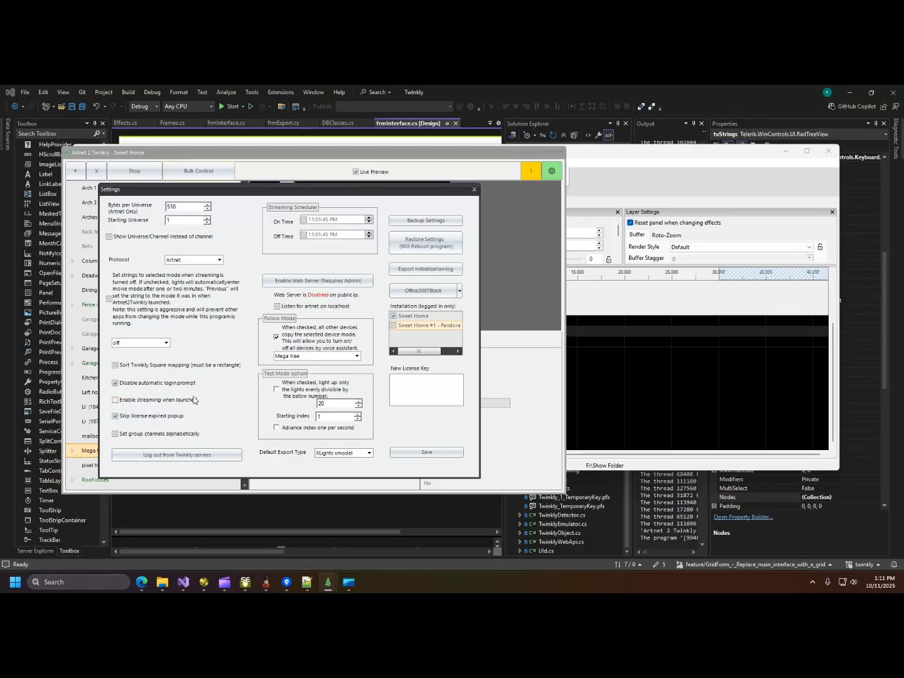
click(264, 584)
click(92, 204)
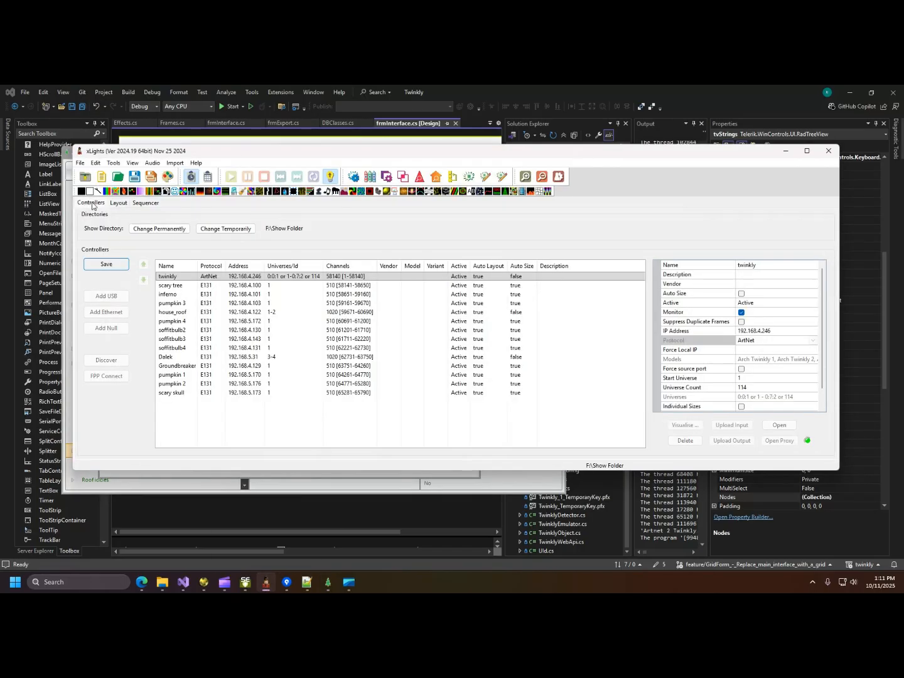
click(239, 277)
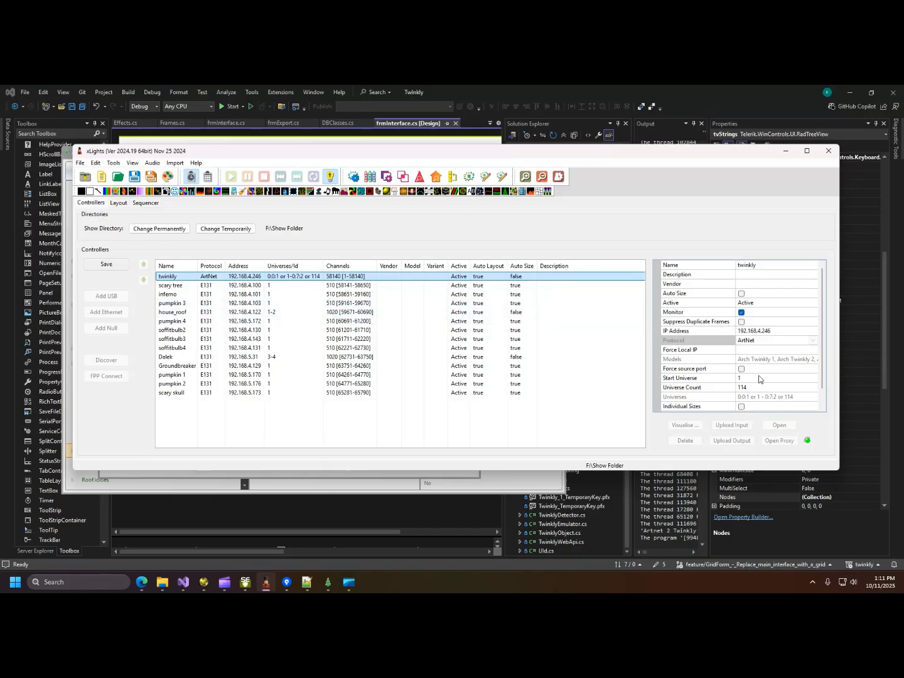
- Turn off output to lights and enlarge the xLights window to reveal all of the twinkly controller's properties
click(330, 178)
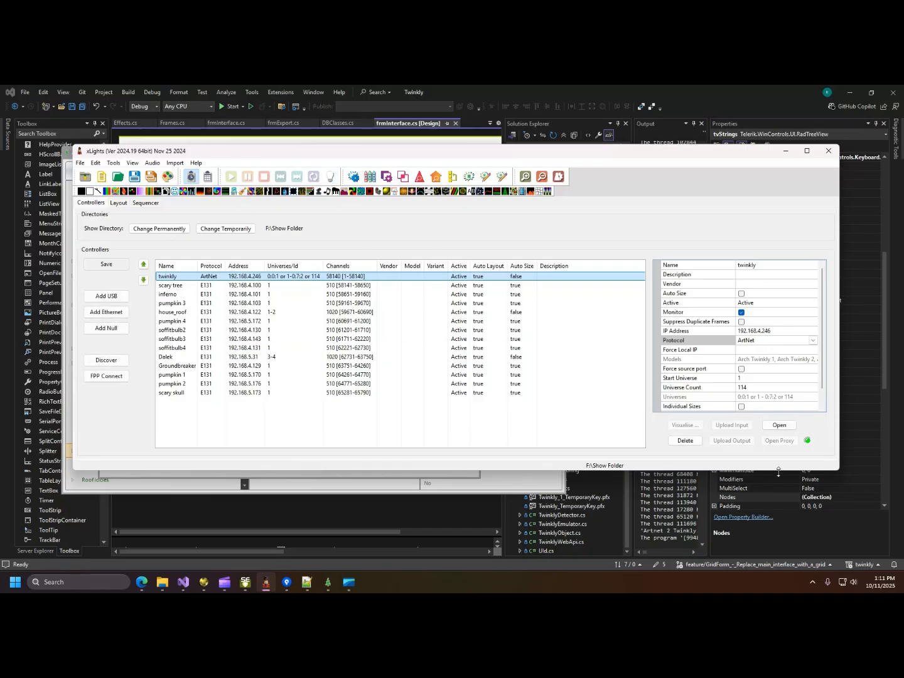
drag(778, 471, 779, 513)
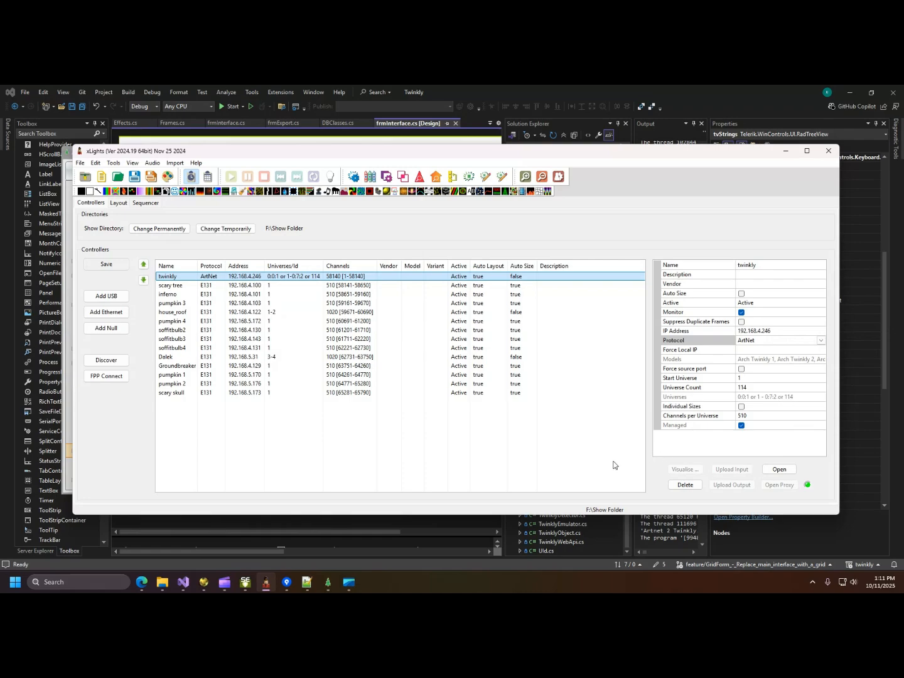
- Switch back to Artnet 2 Twinkly, close its settings without saving, and stop receiving Artnet
click(332, 586)
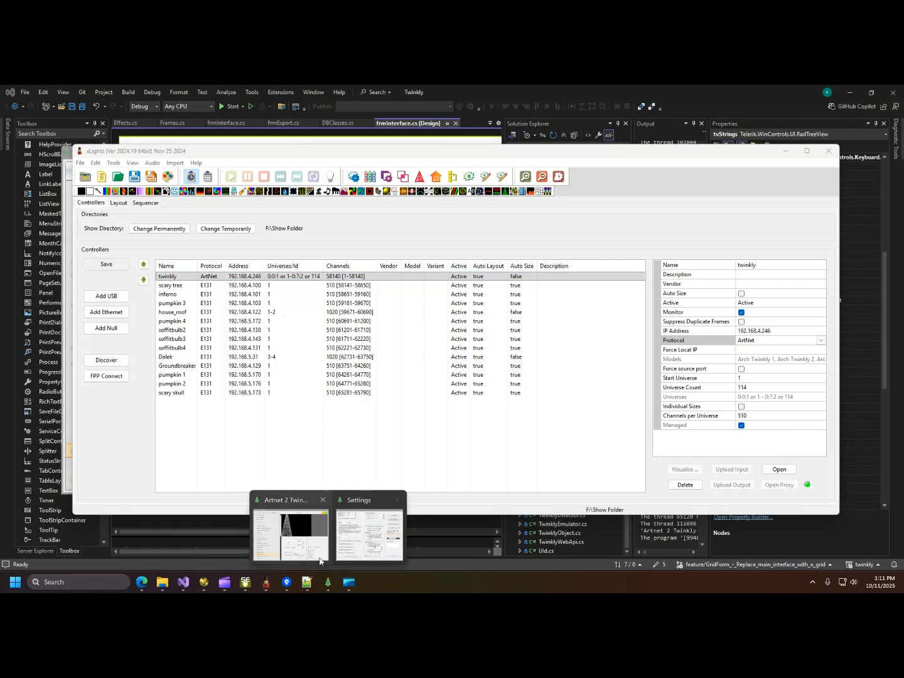
click(320, 551)
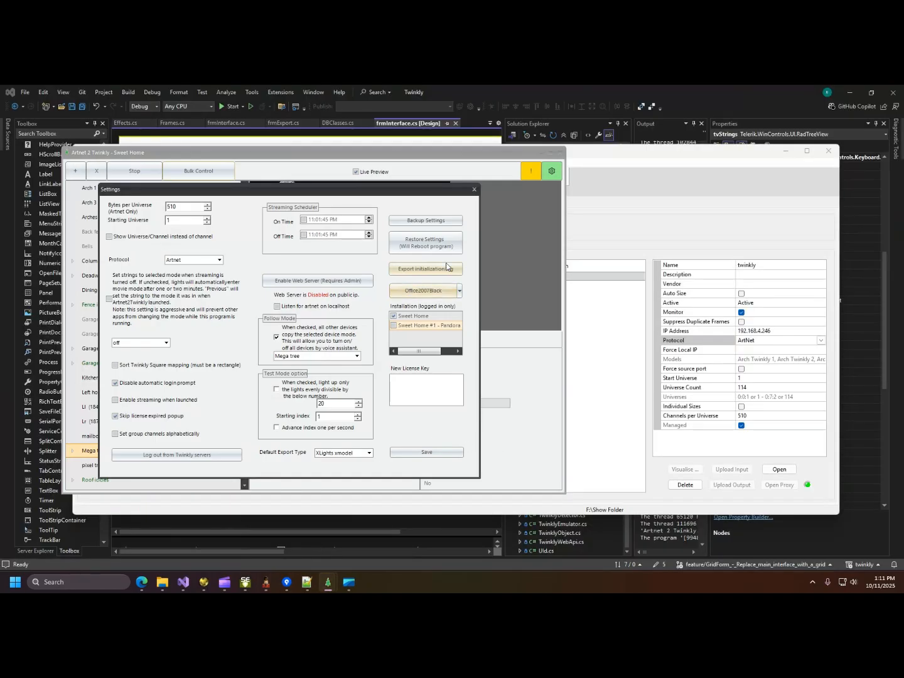
click(474, 189)
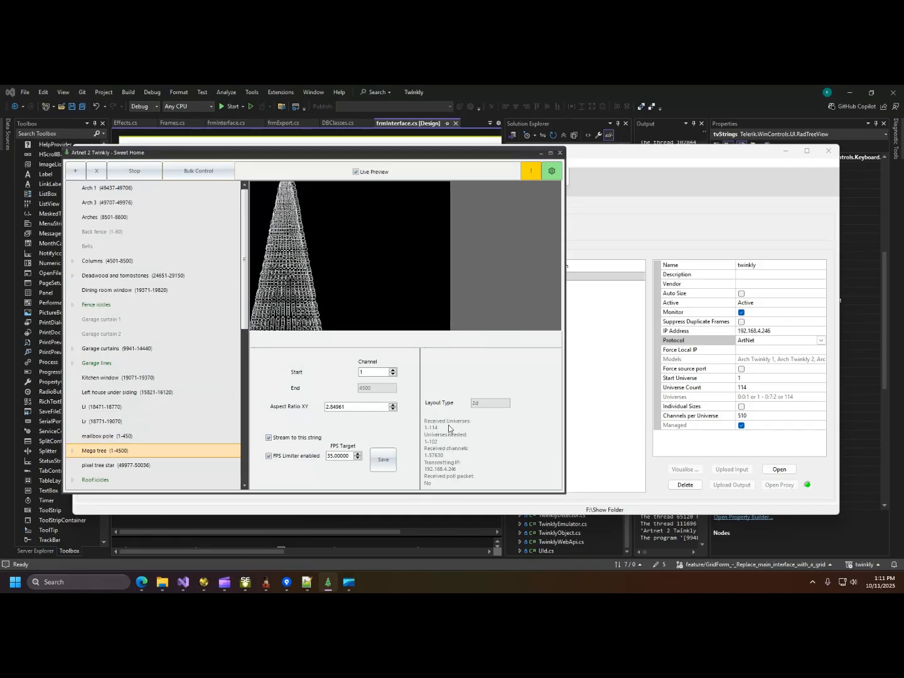
click(133, 173)
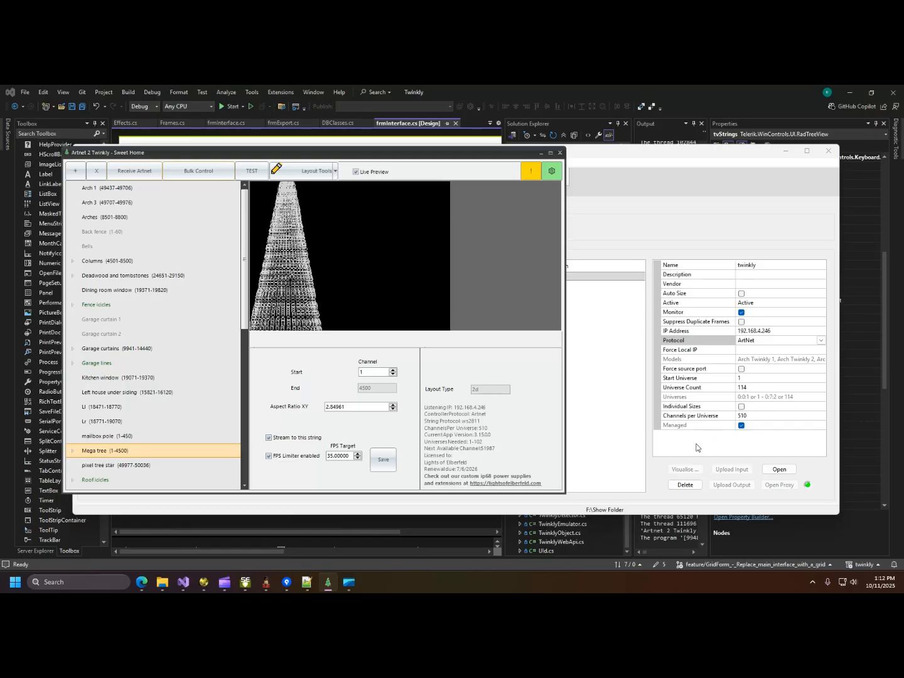
- Switch to xLights and examine the layout models' channel ranges to find the last model on the twinkly controller, Star-2
click(608, 394)
click(119, 206)
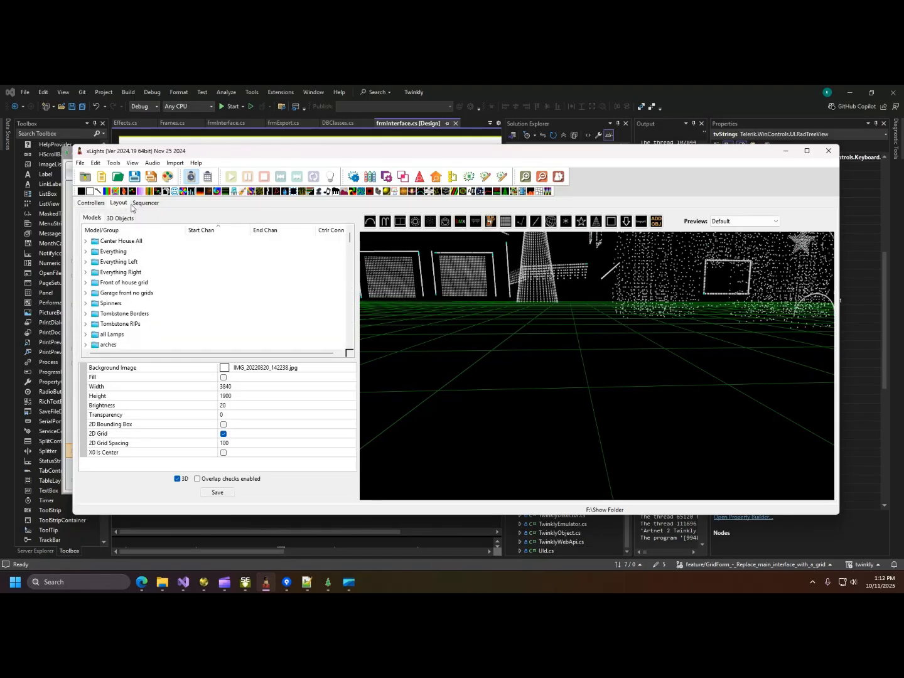
scroll(163, 274, down, 15)
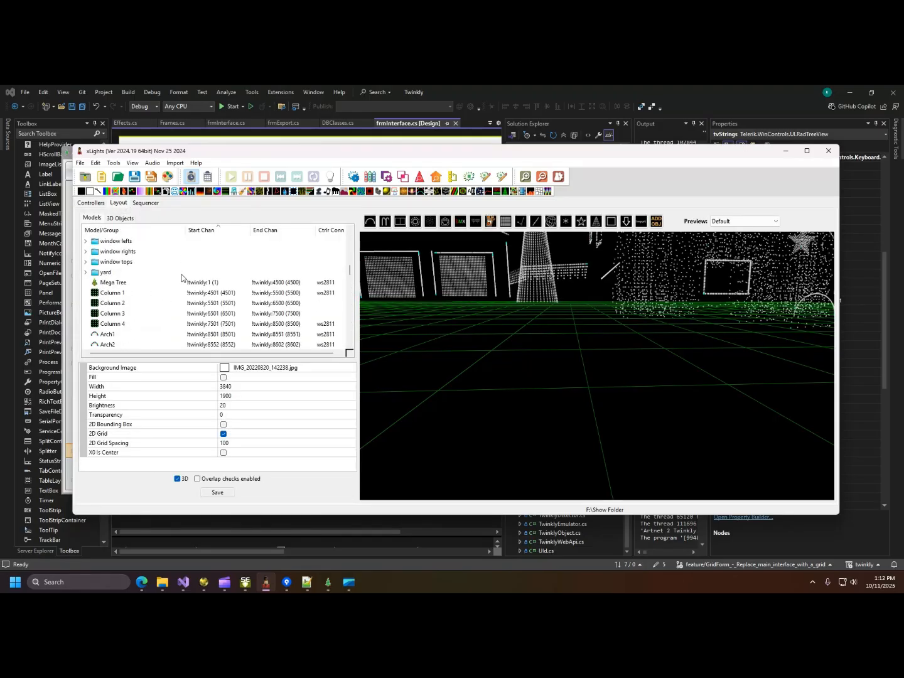
scroll(183, 277, down, 10)
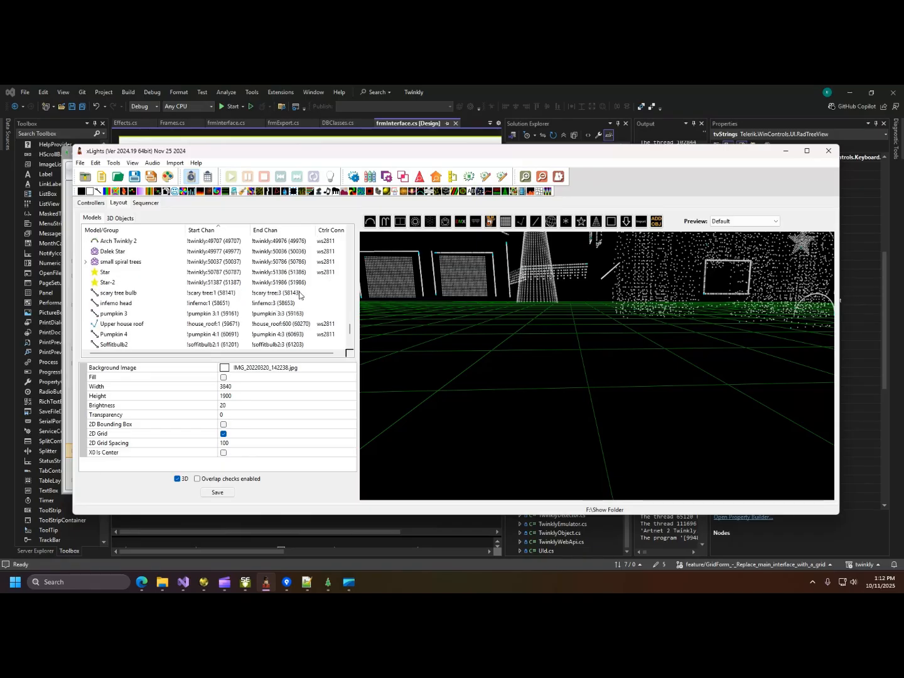
scroll(299, 296, down, 3)
click(300, 334)
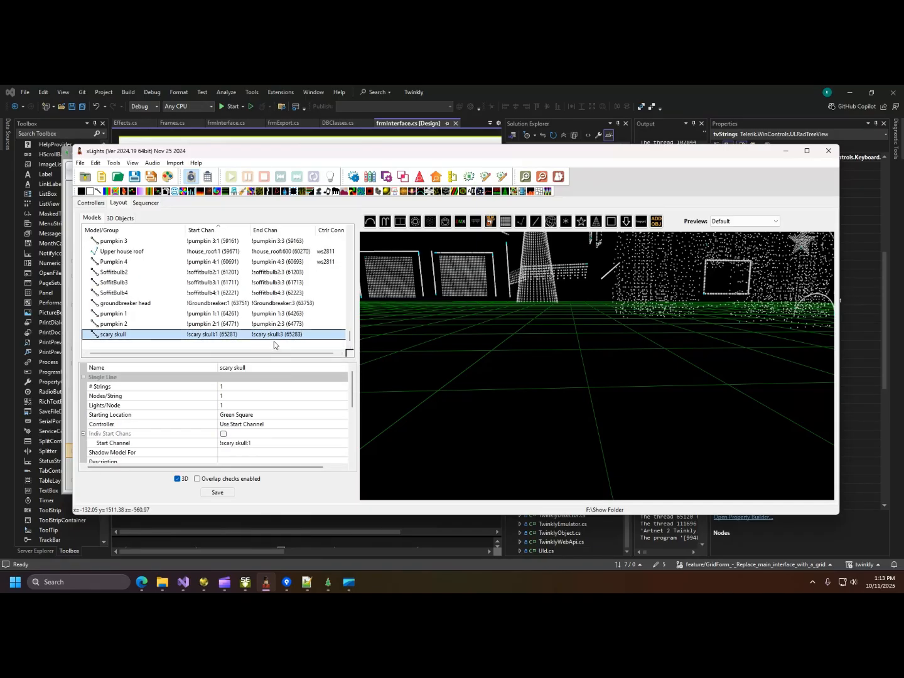
scroll(304, 340, up, 3)
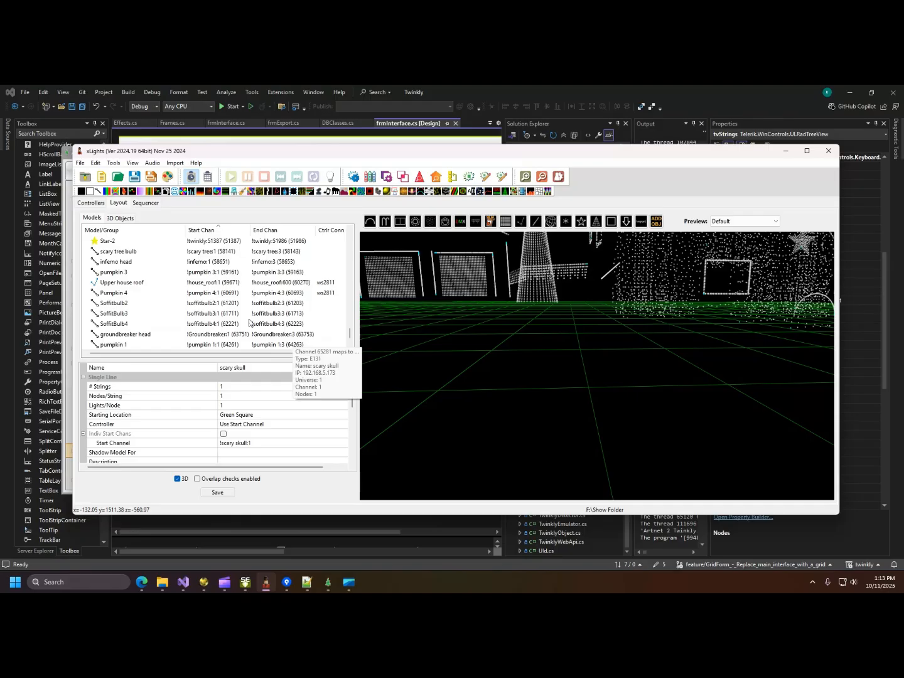
scroll(250, 322, up, 2)
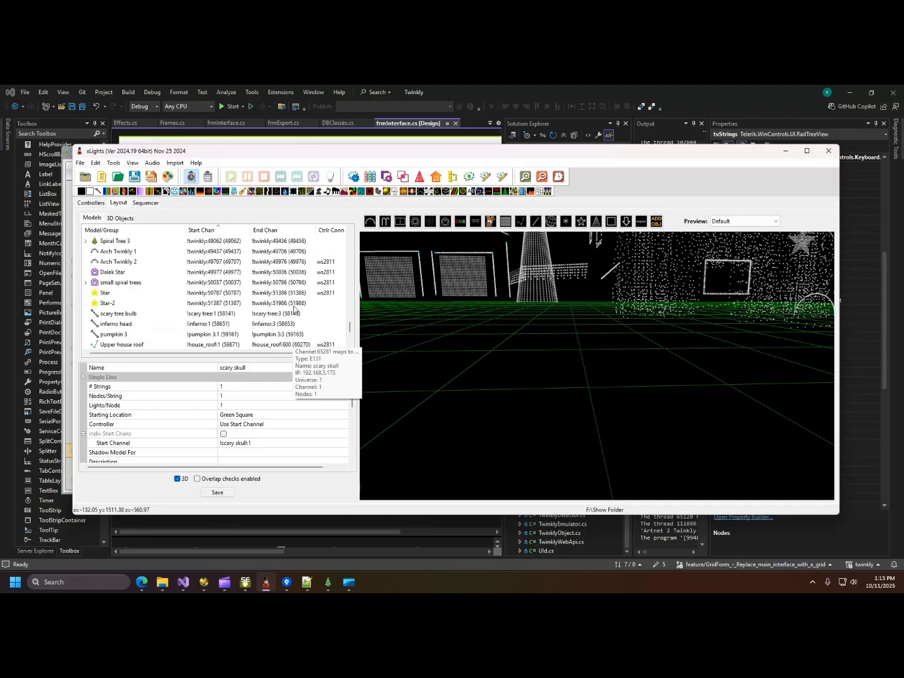
click(294, 305)
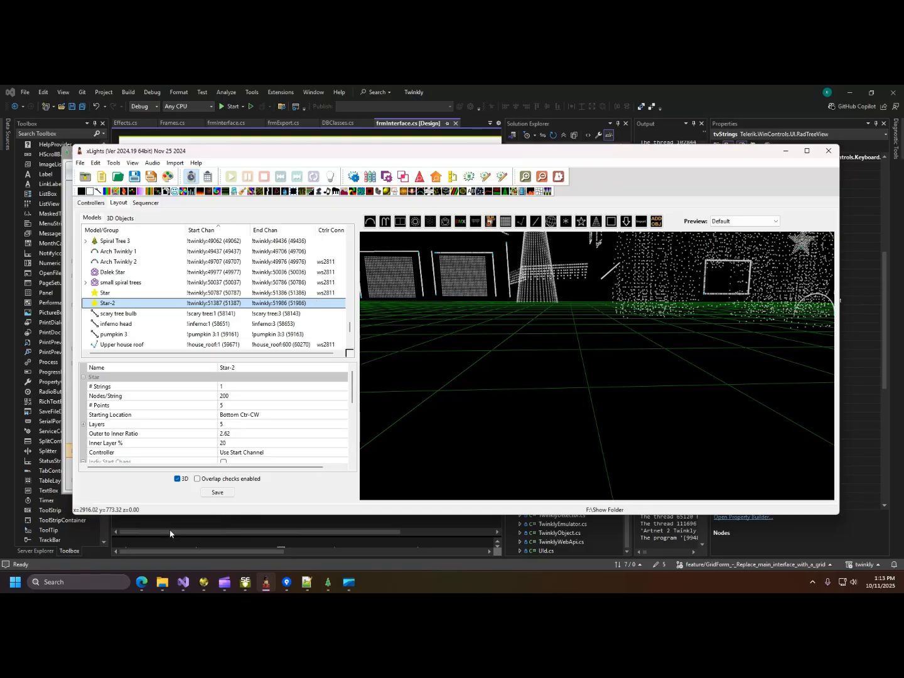
- Search Windows for "calc" and open Calculator
click(106, 582)
text(c)
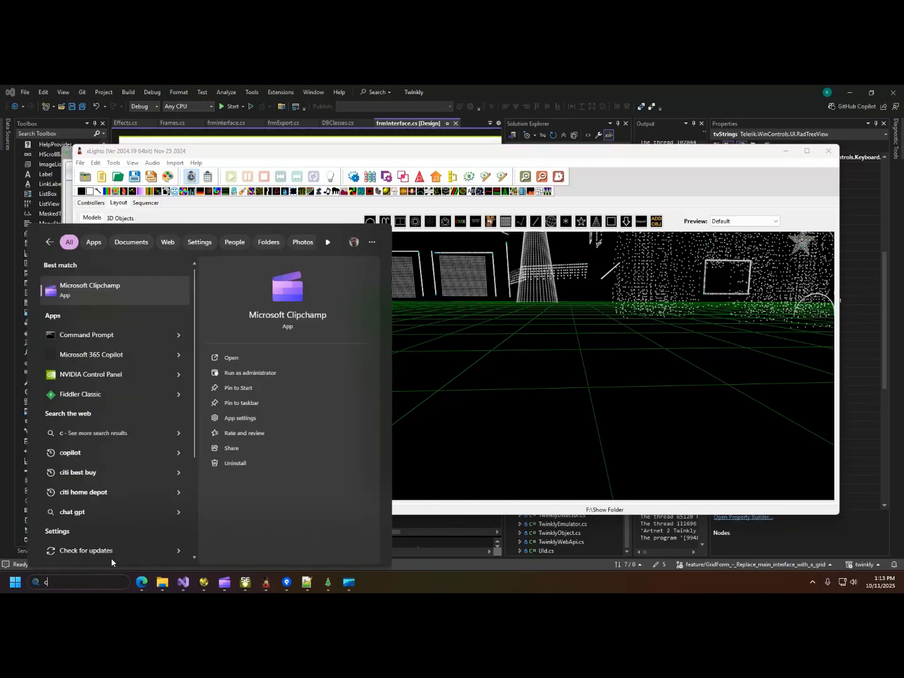
text(alendarlc)
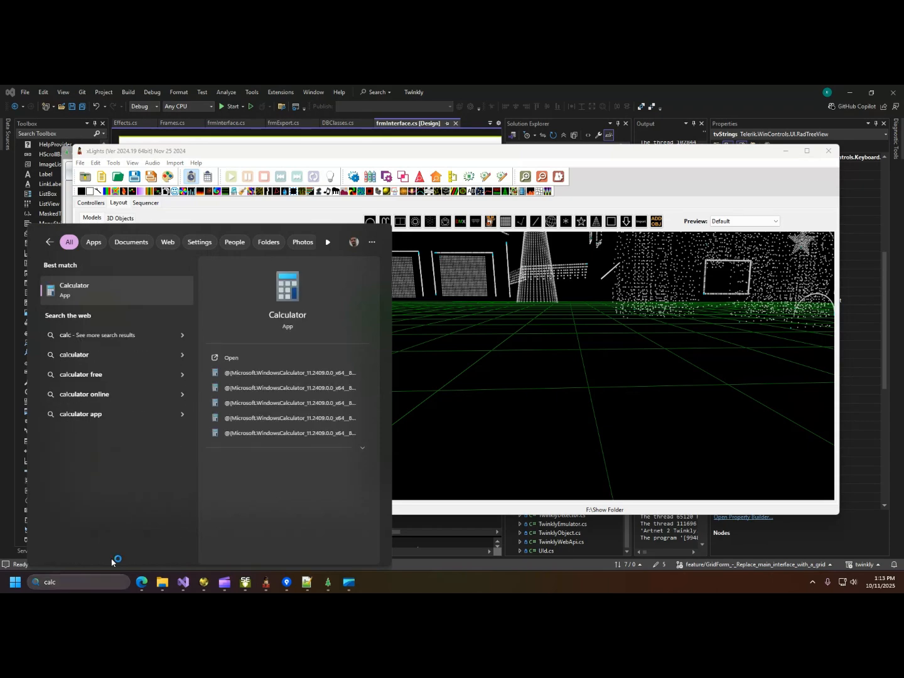
key(Return)
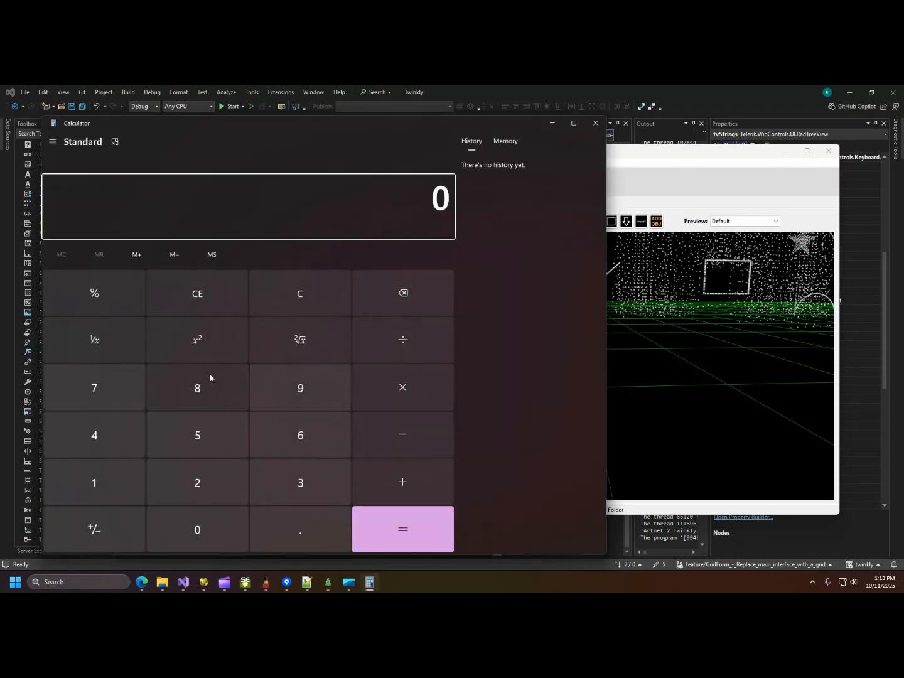
- Divide the last twinkly channel, 51986, by 510 channels per universe, and close Calculator
click(198, 432)
text(1)
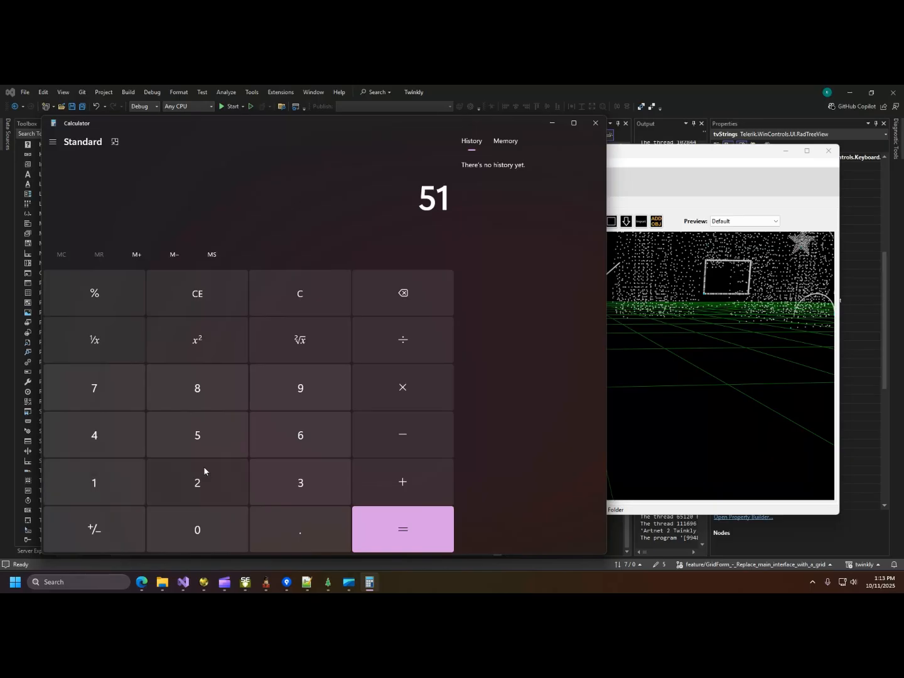
click(302, 388)
click(204, 389)
click(292, 442)
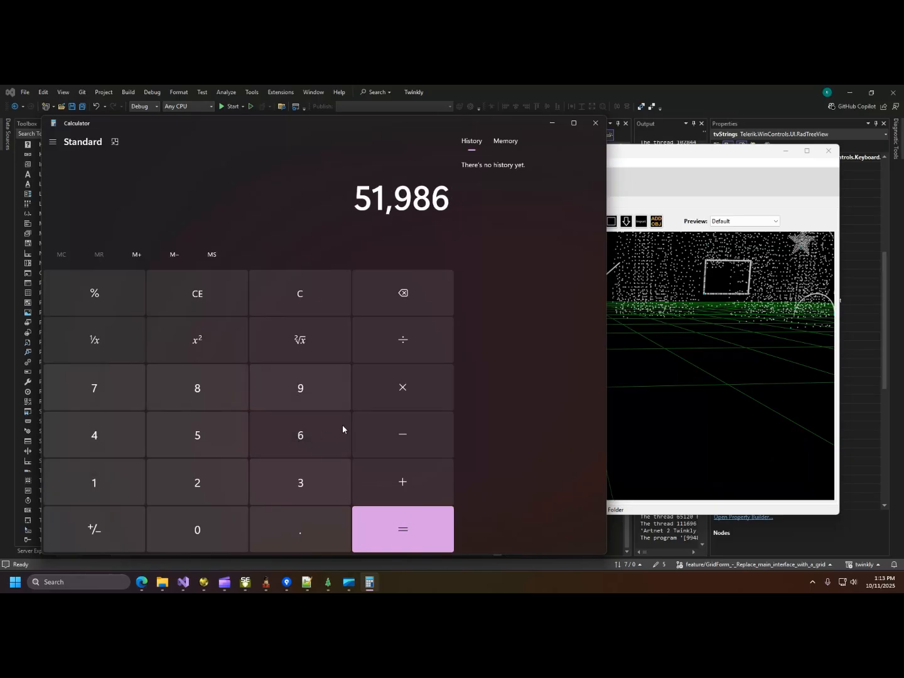
click(416, 347)
click(229, 429)
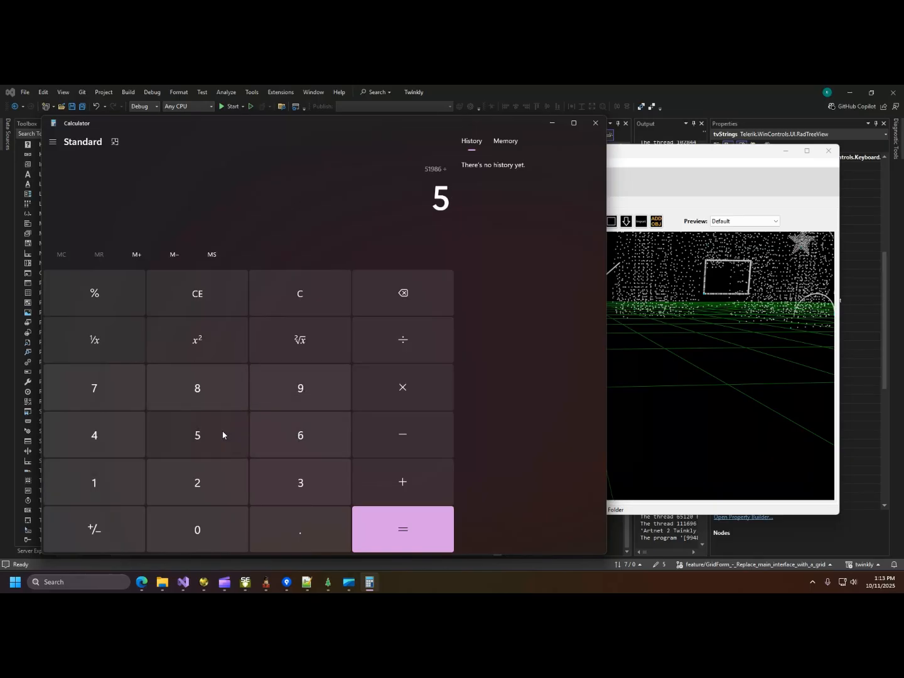
click(105, 478)
click(189, 520)
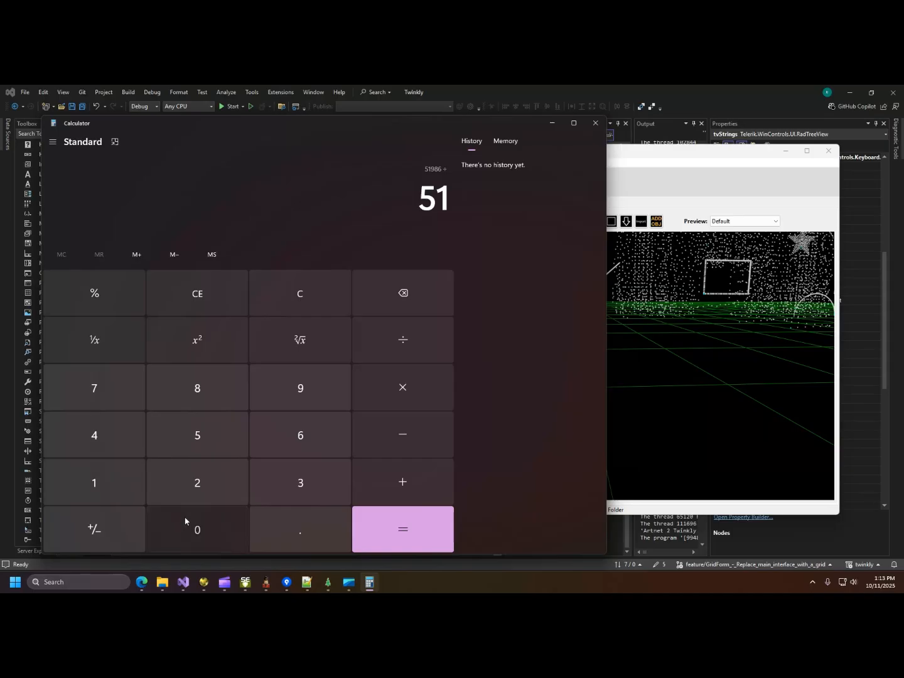
click(422, 533)
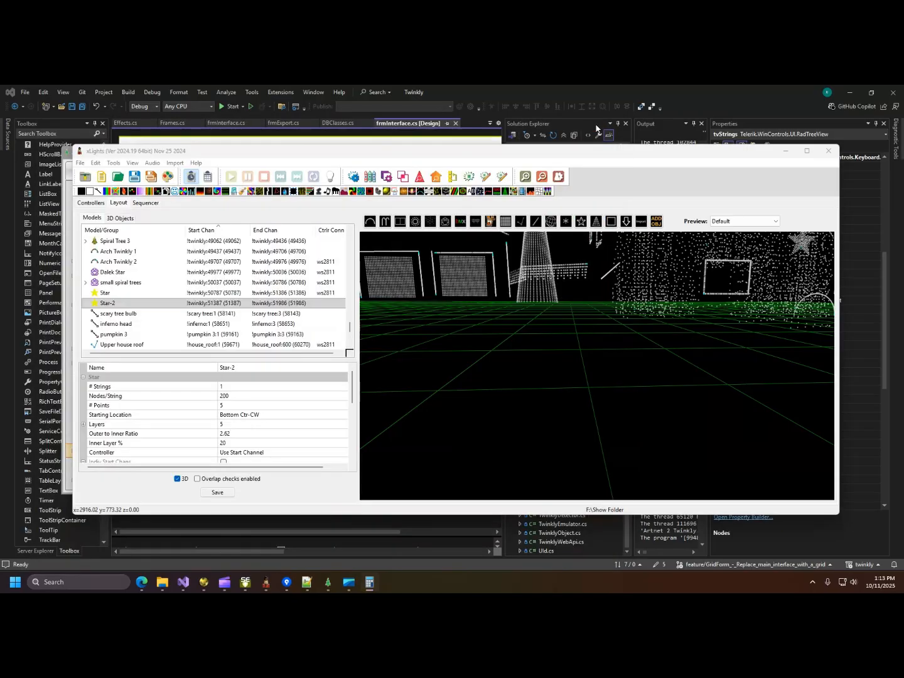
click(596, 124)
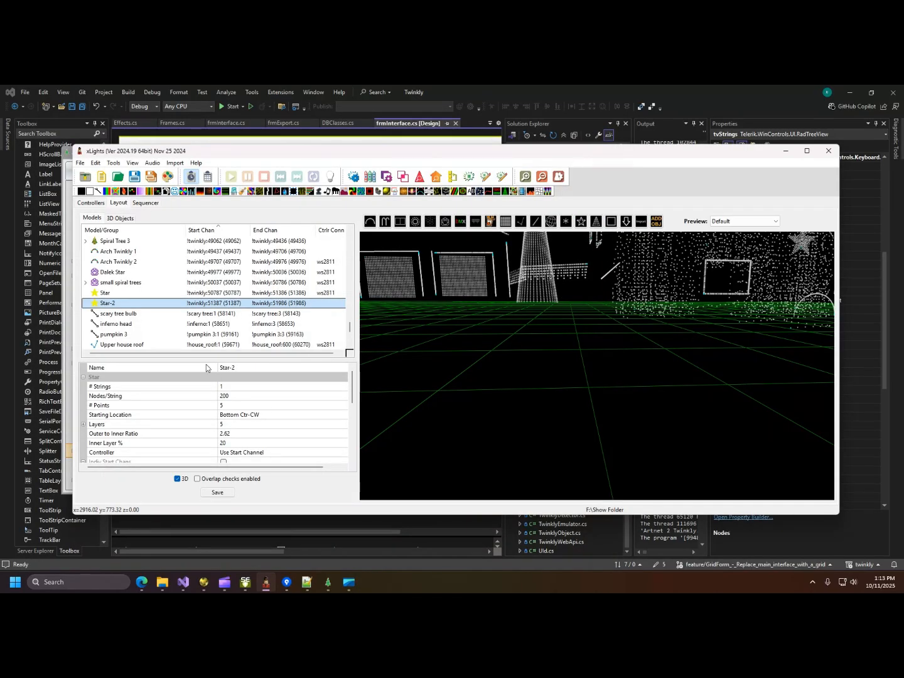
- Set the twinkly controller's universe count to 102 and save the controller setup
click(88, 204)
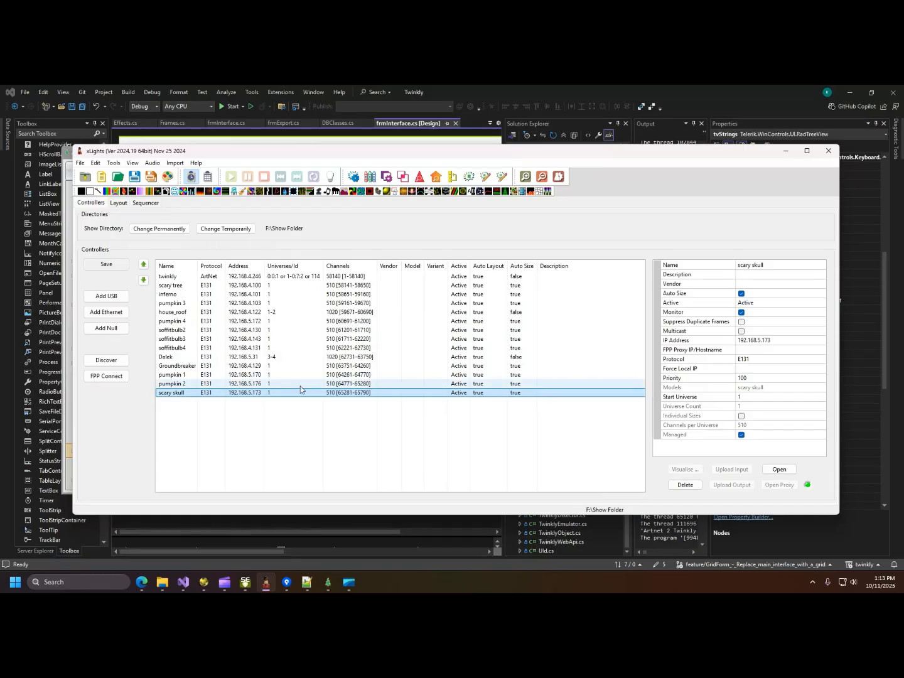
click(227, 277)
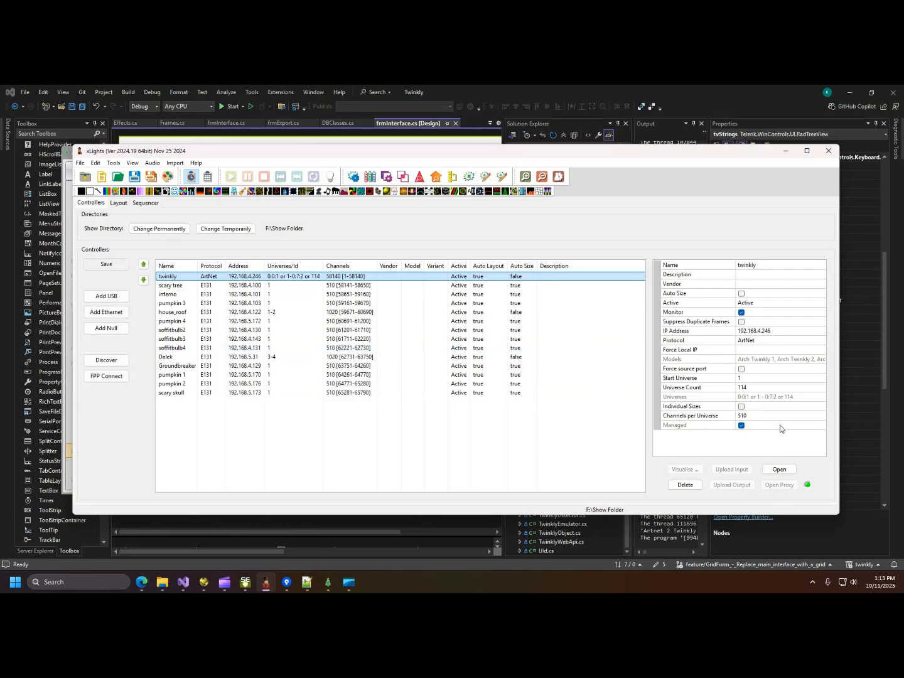
click(769, 389)
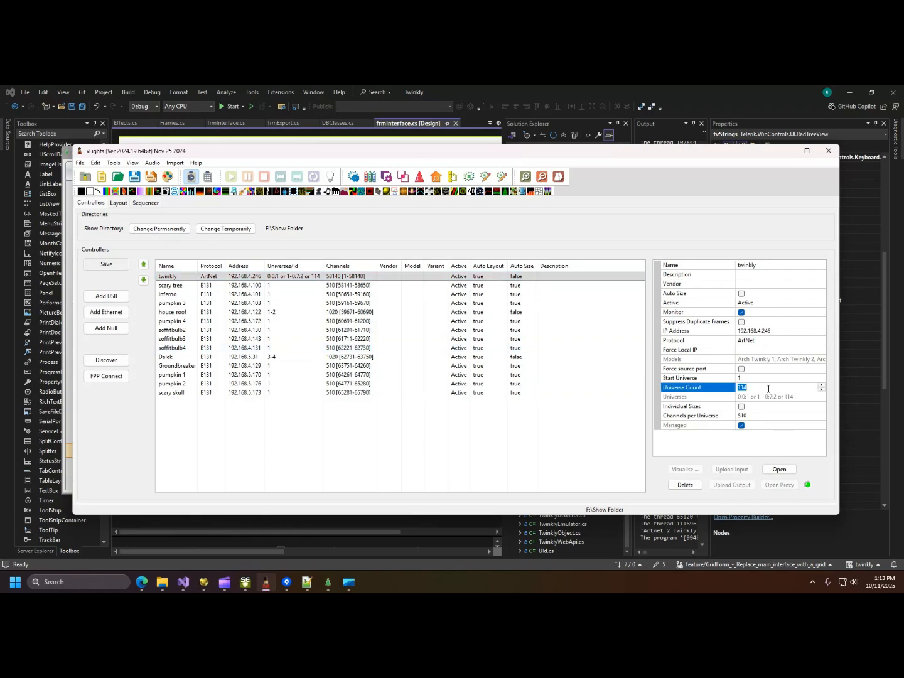
text(102)
click(618, 422)
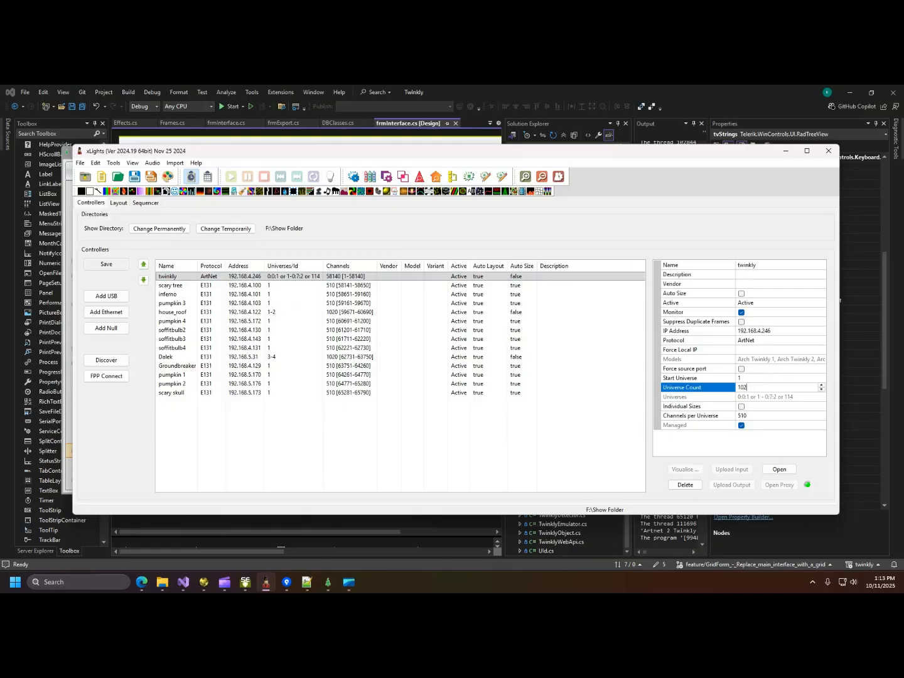
click(93, 267)
click(359, 482)
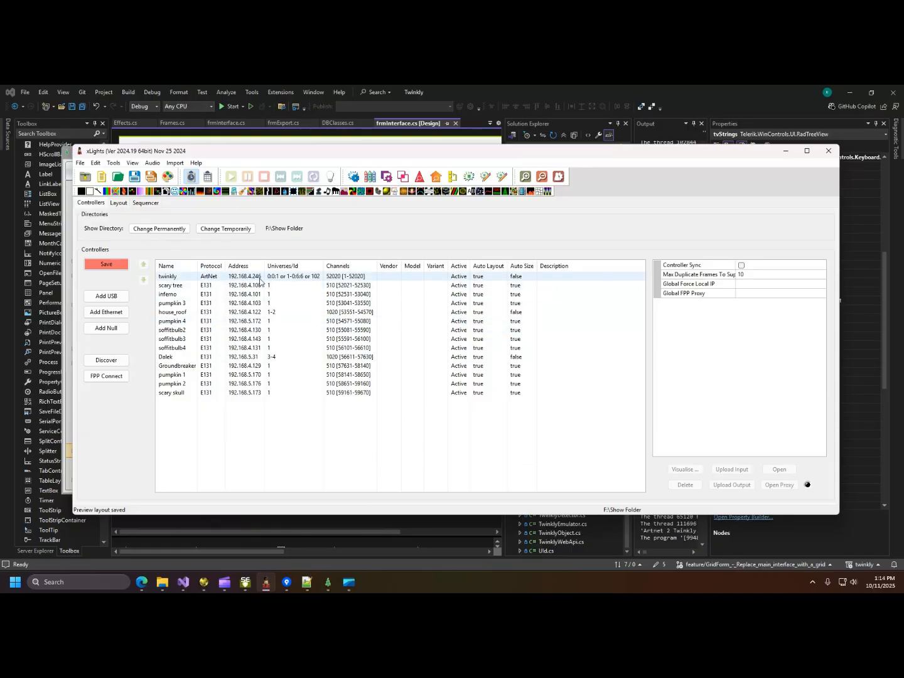
click(119, 203)
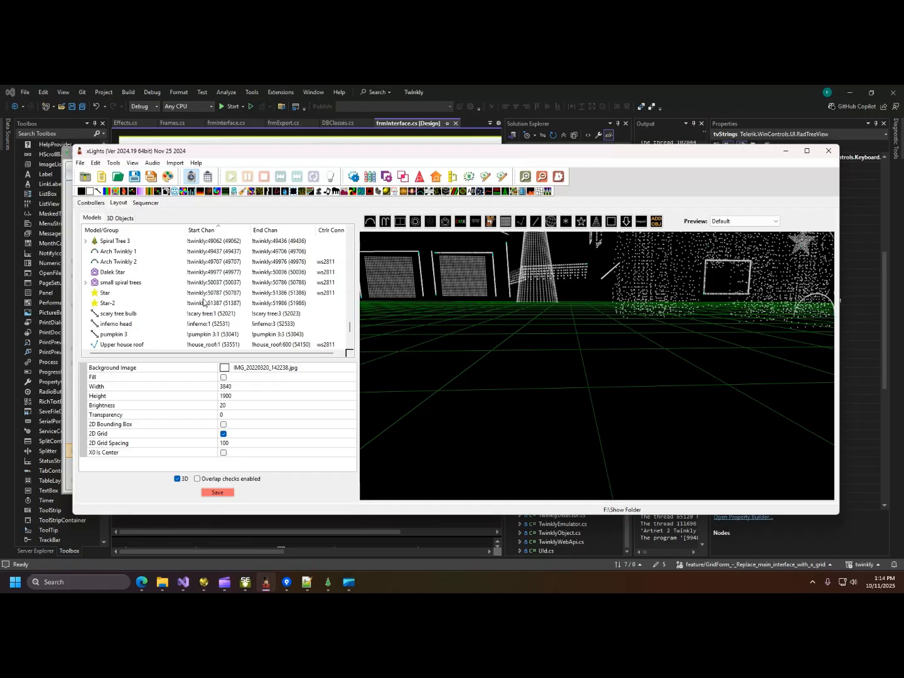
scroll(203, 302, up, 15)
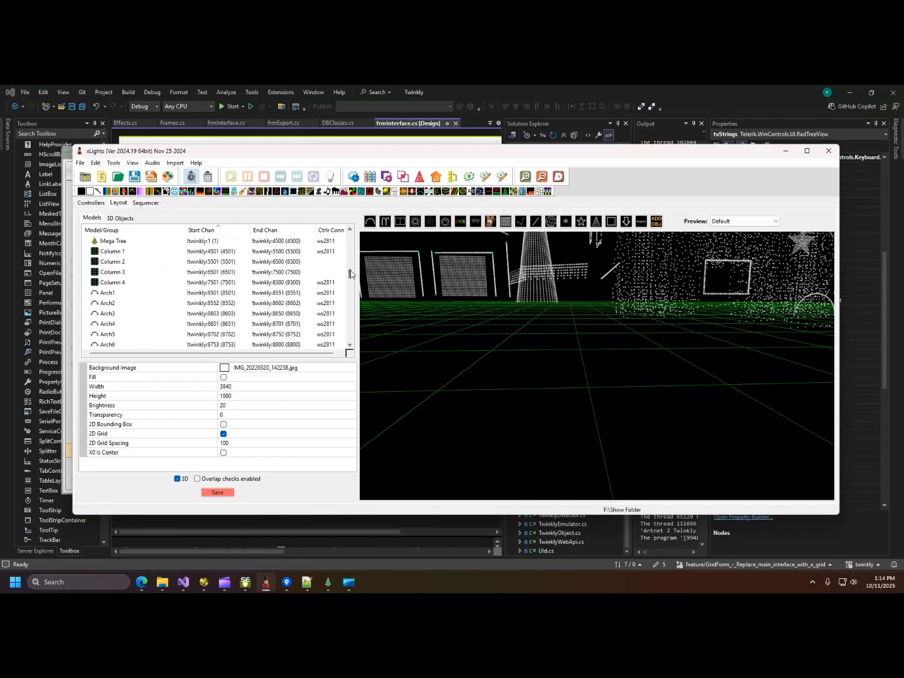
drag(351, 274, 343, 254)
scroll(339, 272, down, 2)
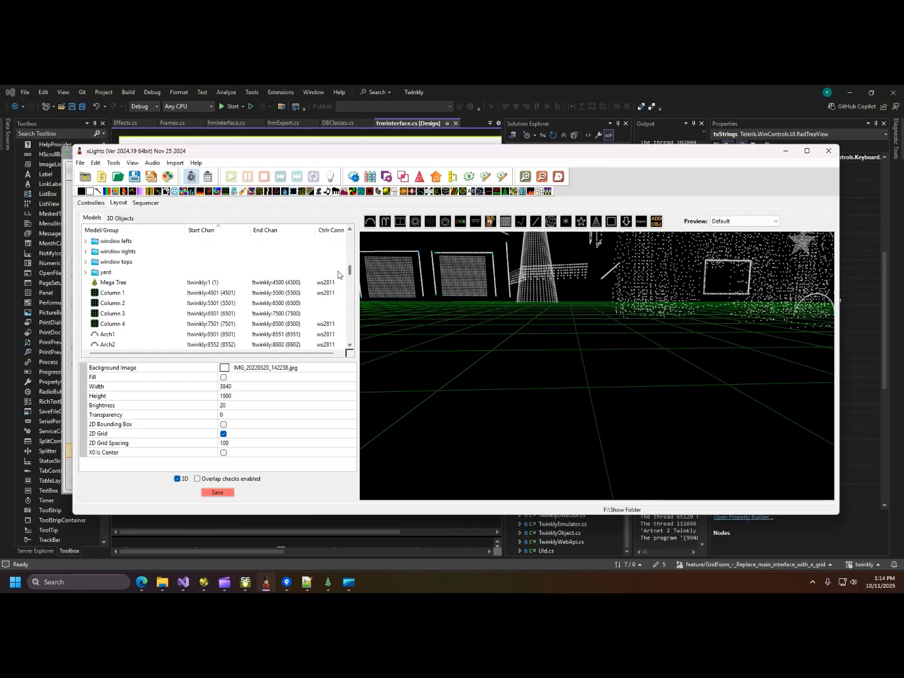
scroll(220, 285, up, 2)
scroll(216, 284, down, 1)
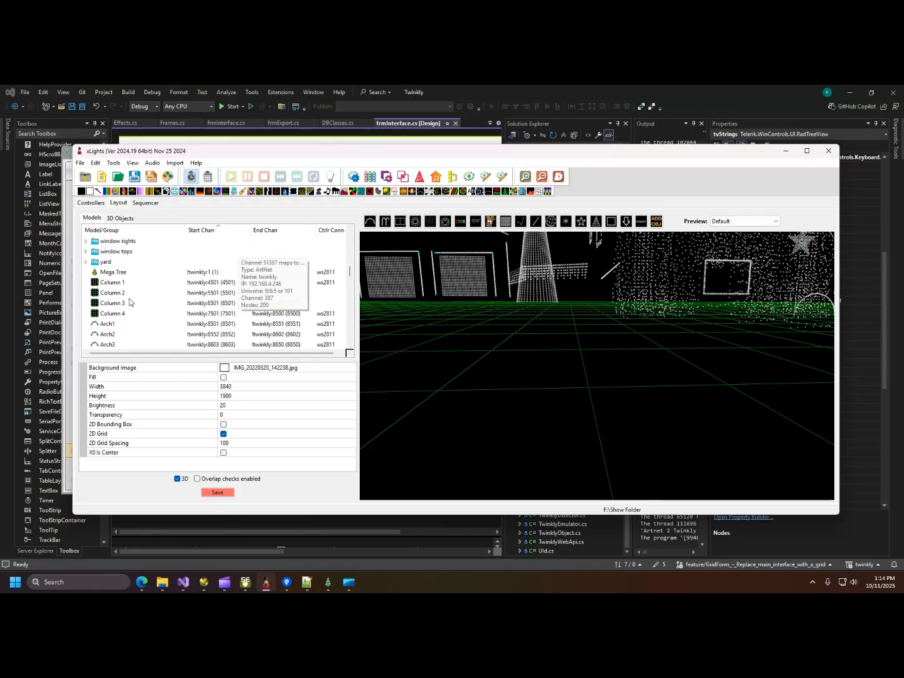
click(193, 275)
click(328, 581)
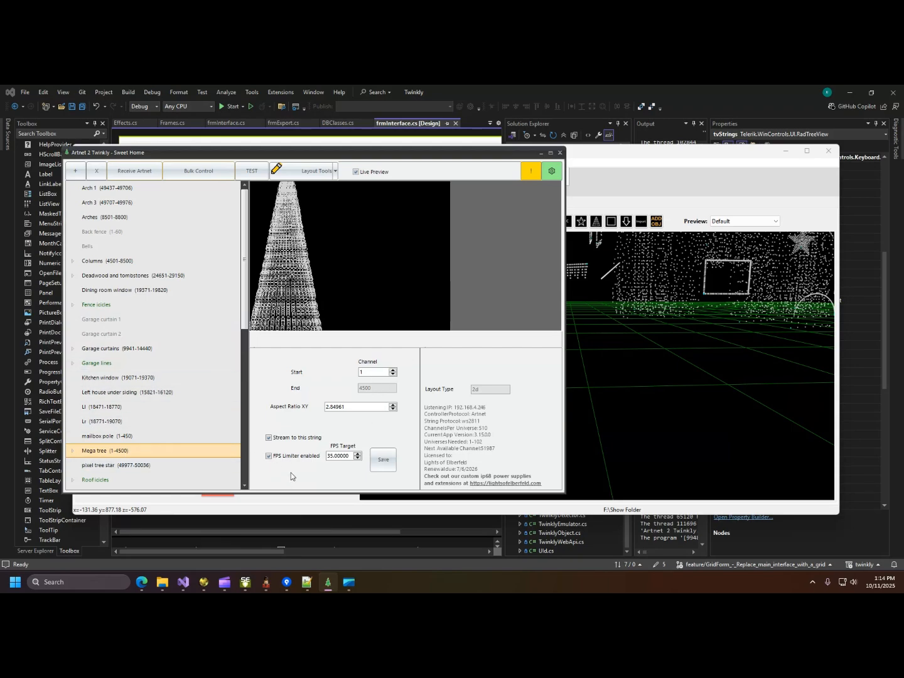
- Switch to xLights and review the channel ranges of the twinkly models in the layout
click(337, 512)
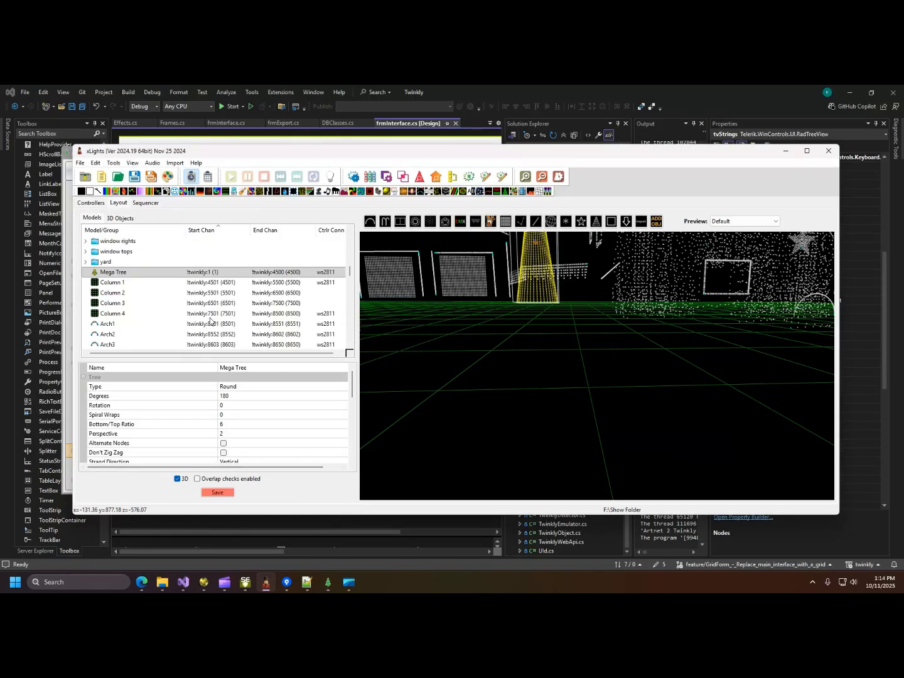
scroll(211, 320, down, 6)
scroll(256, 307, up, 3)
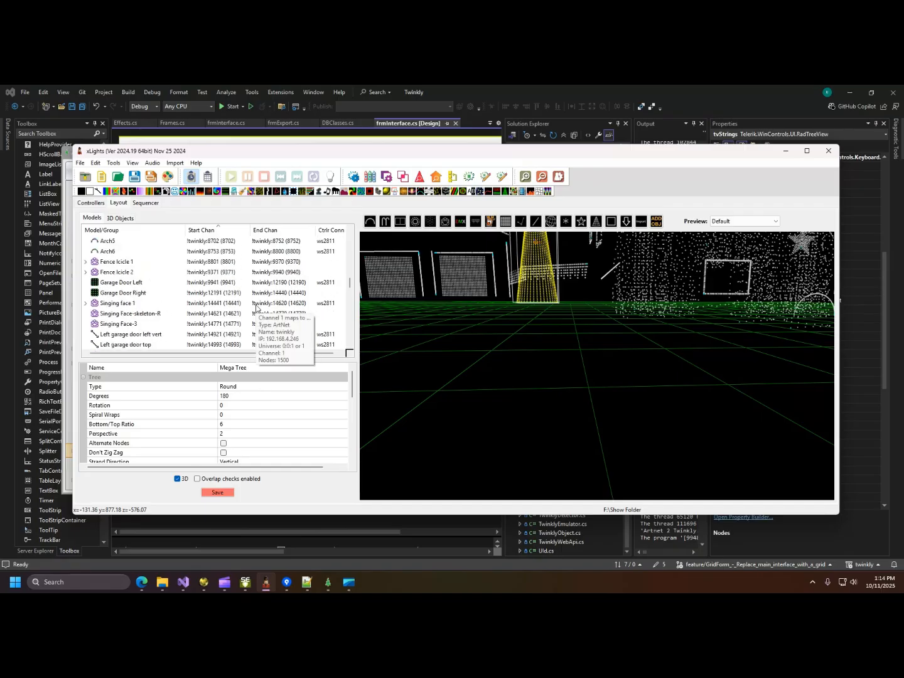
scroll(257, 307, up, 2)
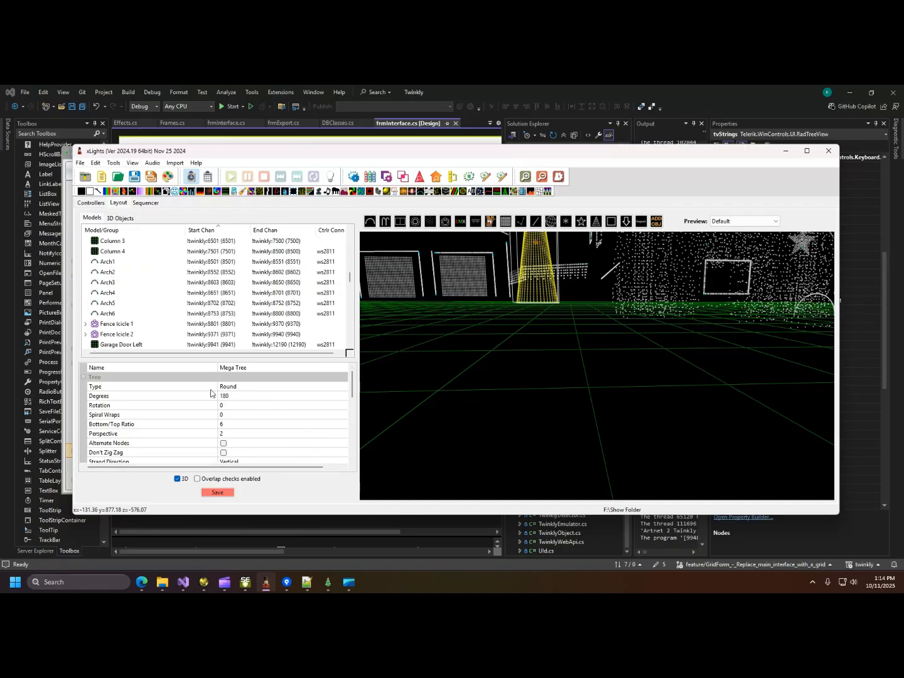
- Change the twinkly controller's protocol to DDP in the xLights controller setup
click(90, 203)
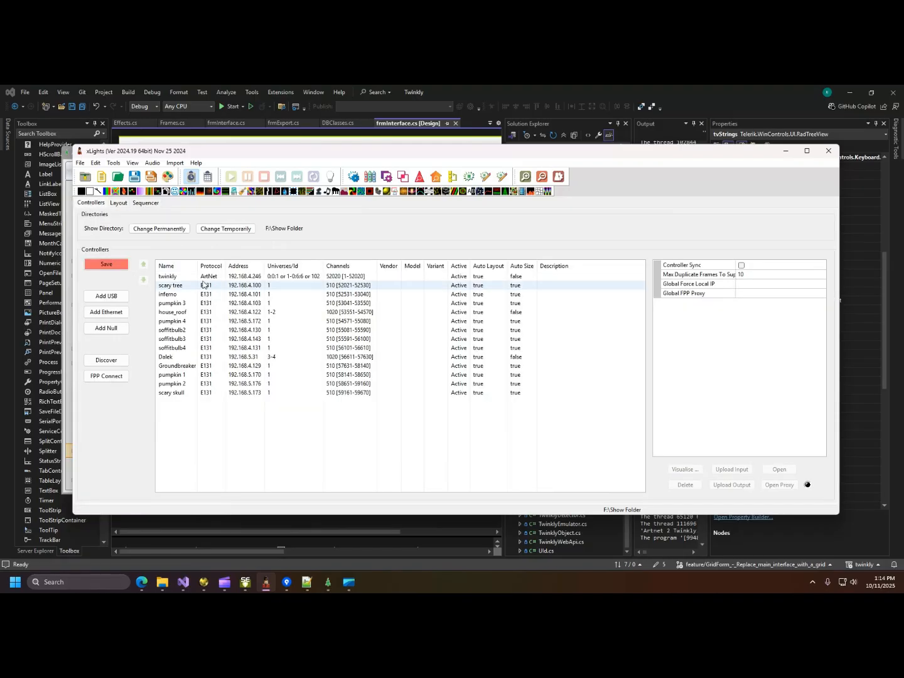
click(204, 277)
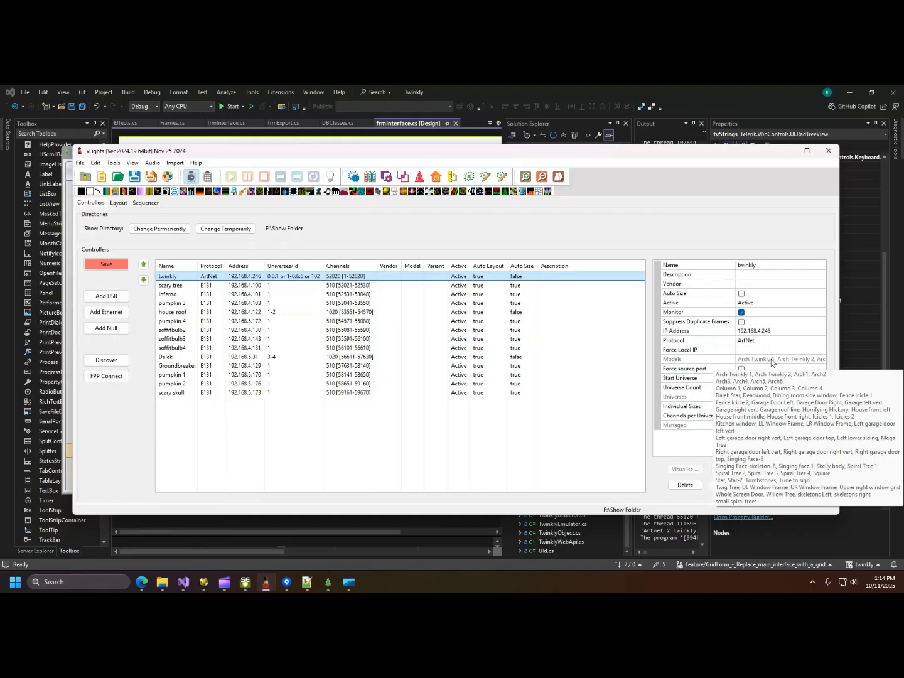
click(766, 343)
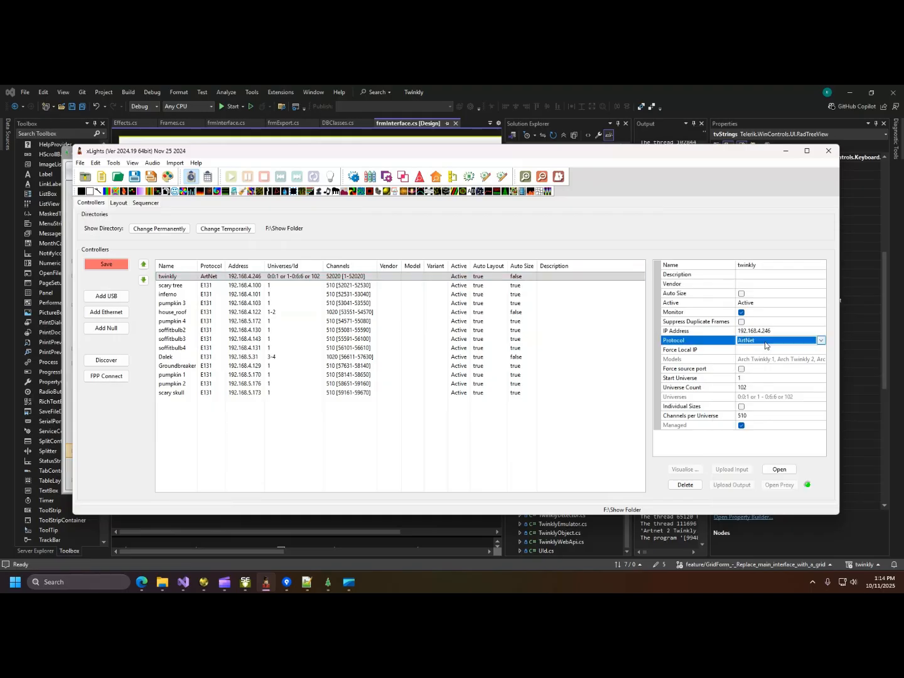
click(821, 342)
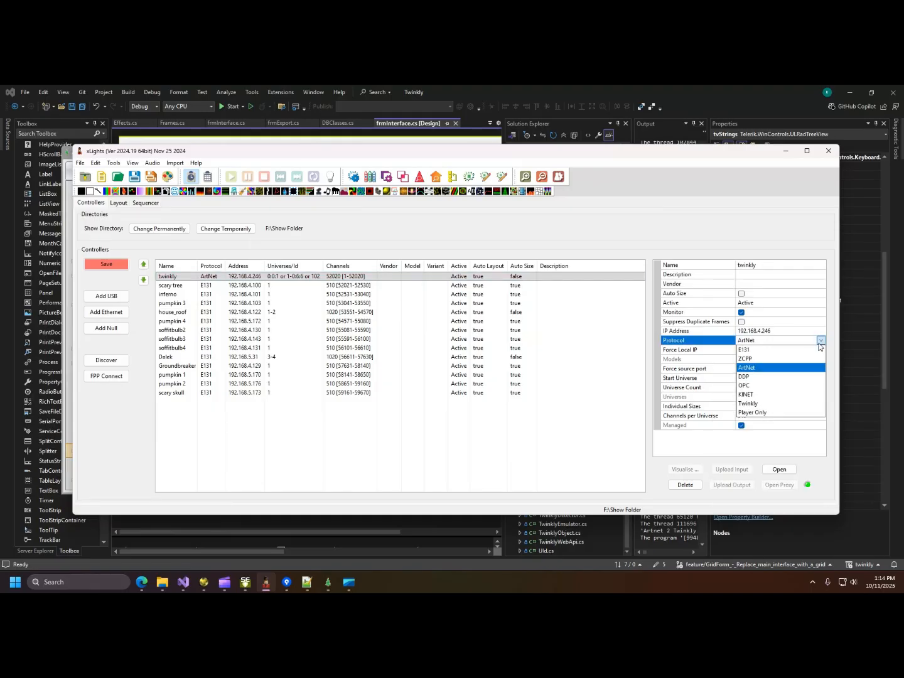
click(784, 376)
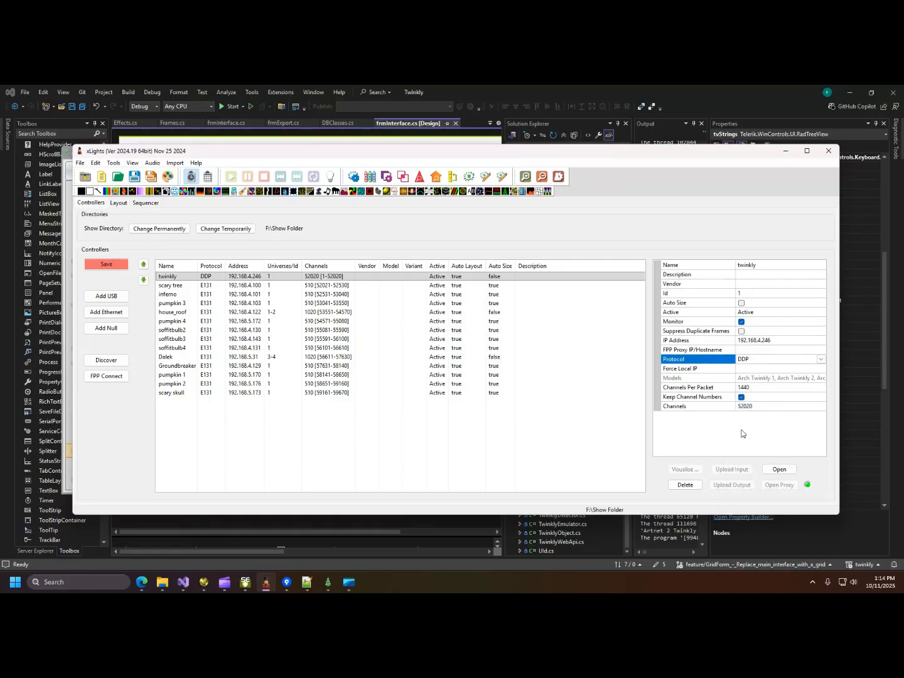
- Check the end channel of Star-2, the last twinkly model in the layout, for the controller's channel count
click(780, 406)
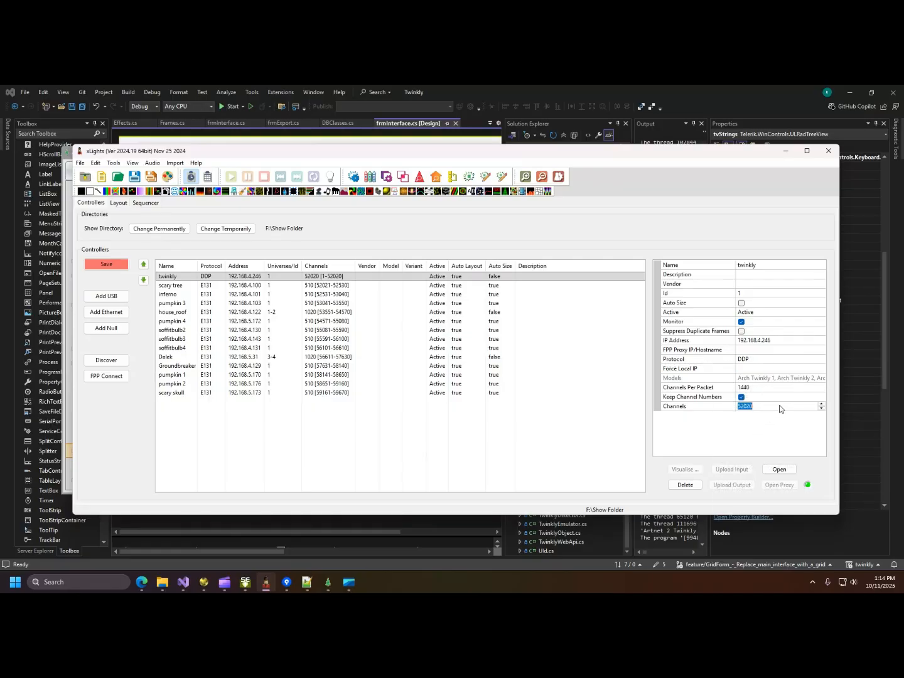
click(780, 406)
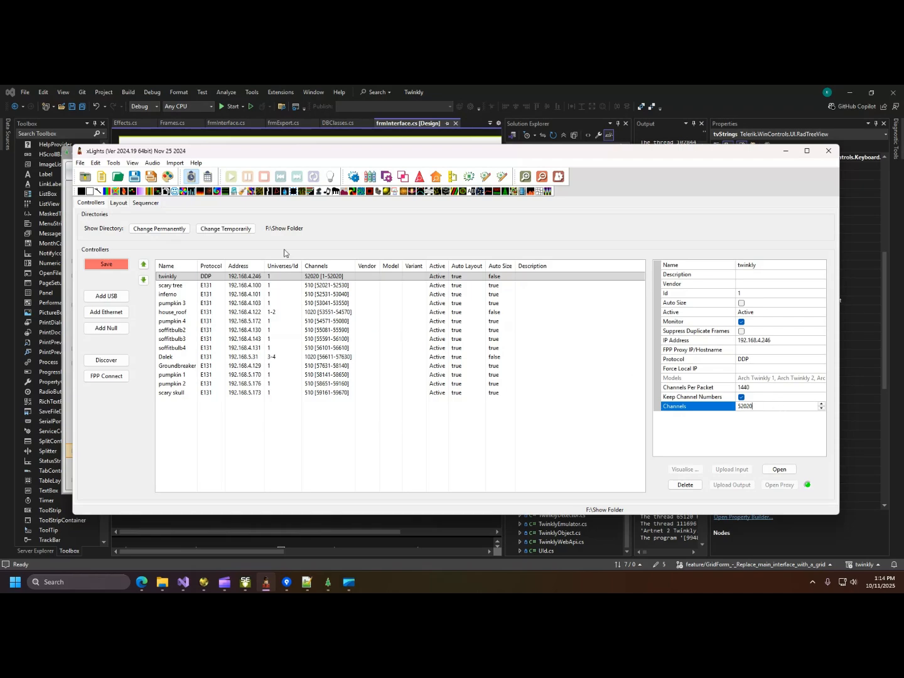
click(119, 205)
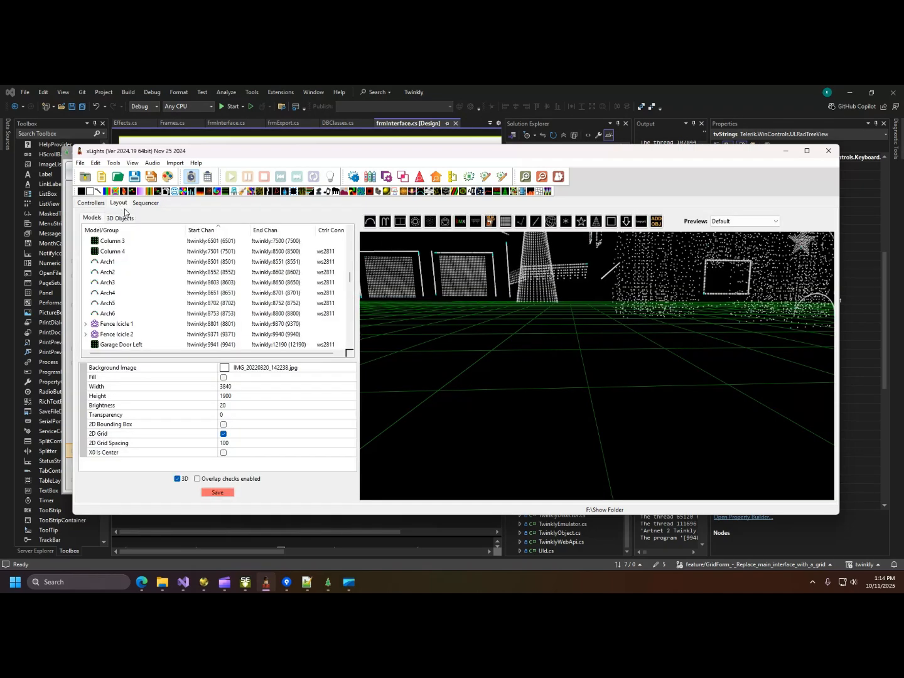
scroll(183, 320, down, 5)
scroll(258, 318, down, 10)
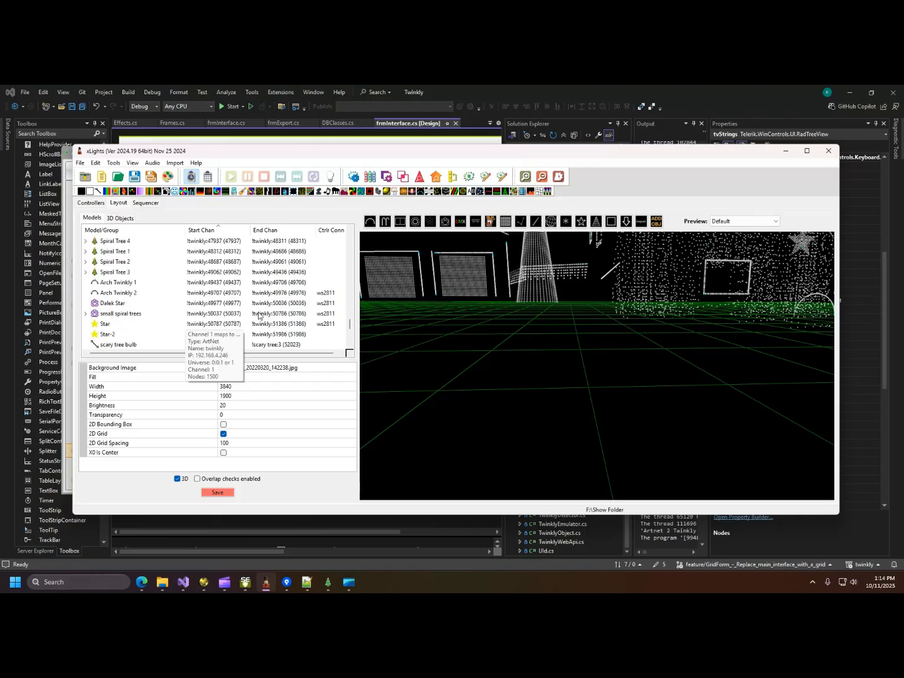
click(308, 335)
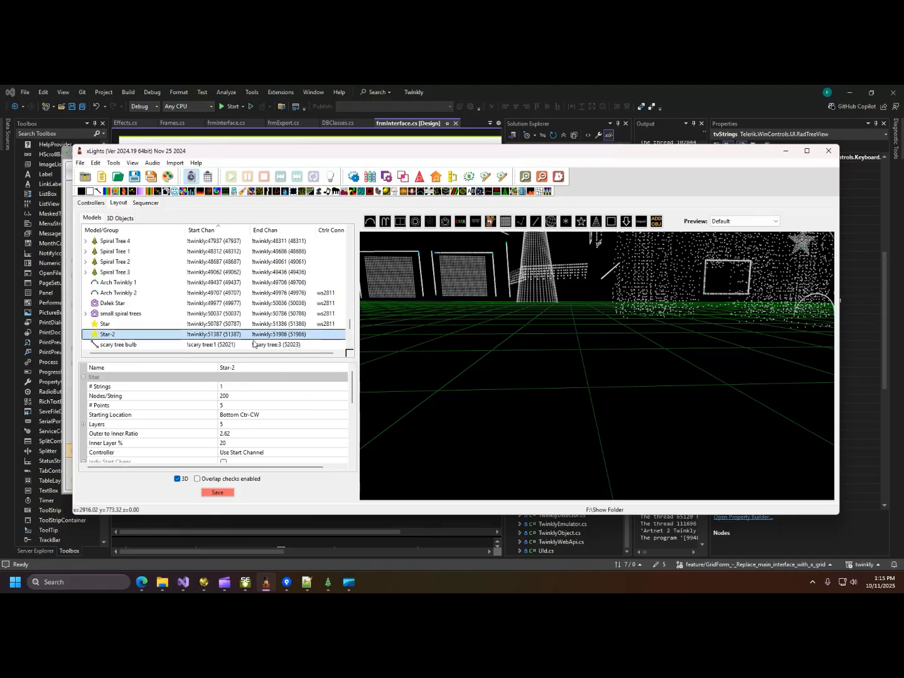
scroll(268, 321, down, 1)
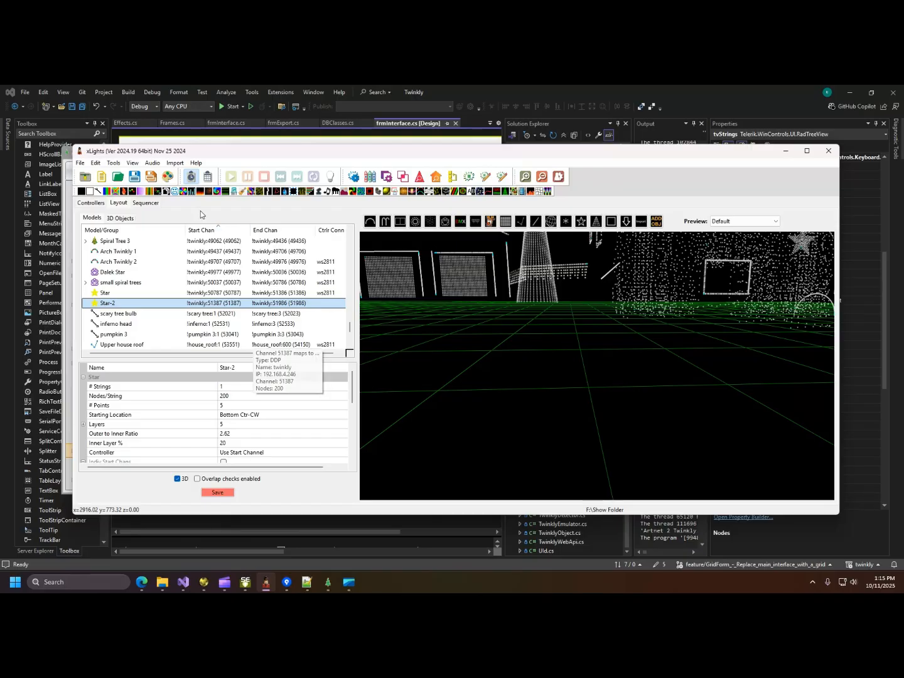
- Set the twinkly controller's channel count to 51986 and save the controller setup
click(91, 203)
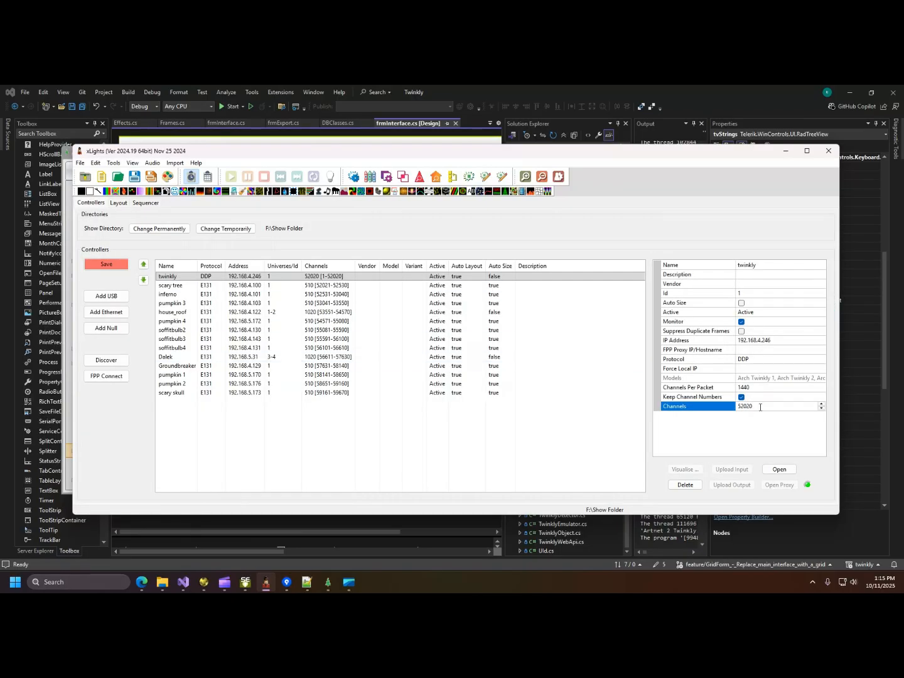
drag(753, 406, 741, 406)
text(51986)
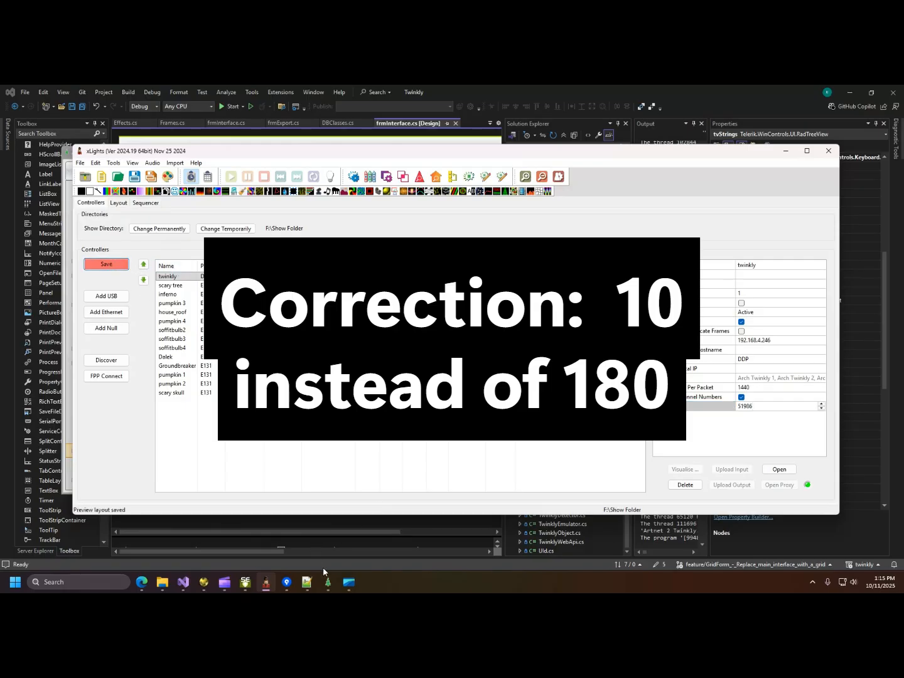
- Switch to Artnet 2 Twinkly, set its protocol to DDP and save the settings
click(329, 587)
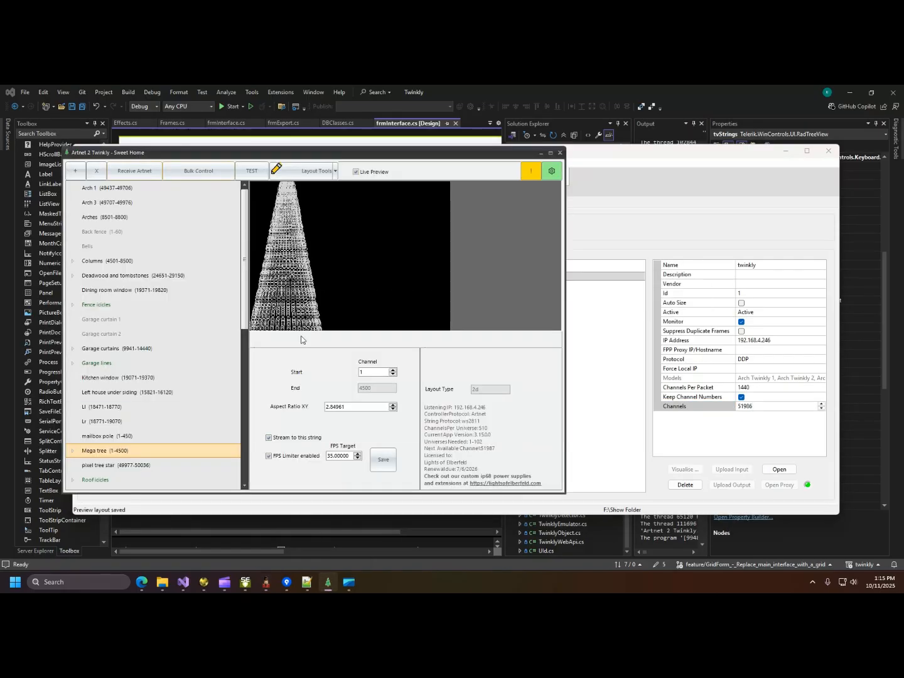
click(551, 174)
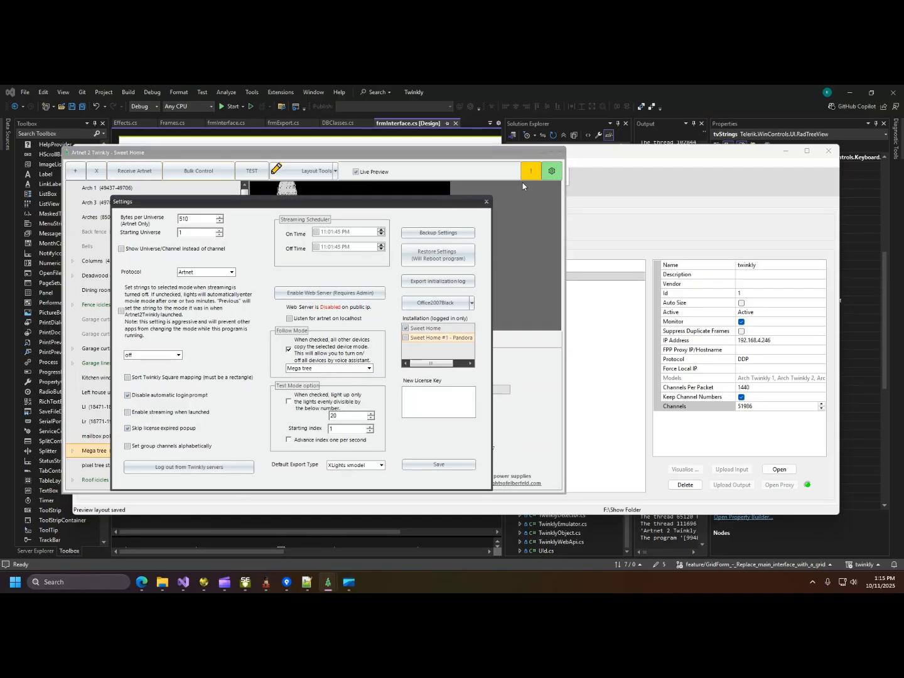
click(217, 273)
click(202, 289)
click(432, 465)
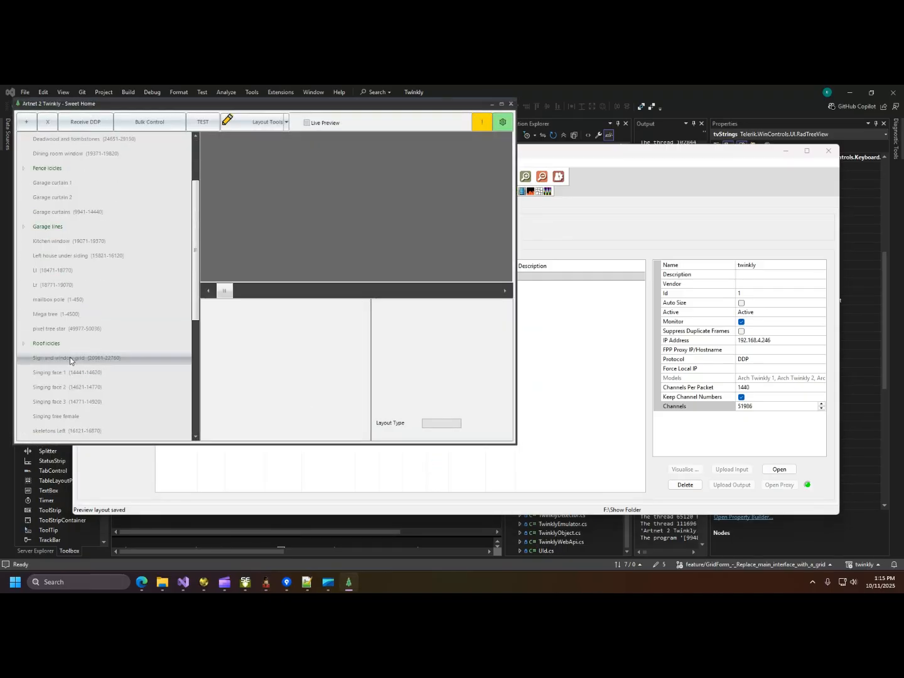
- Select the Mega tree and start receiving DDP with Live Preview enabled
click(84, 399)
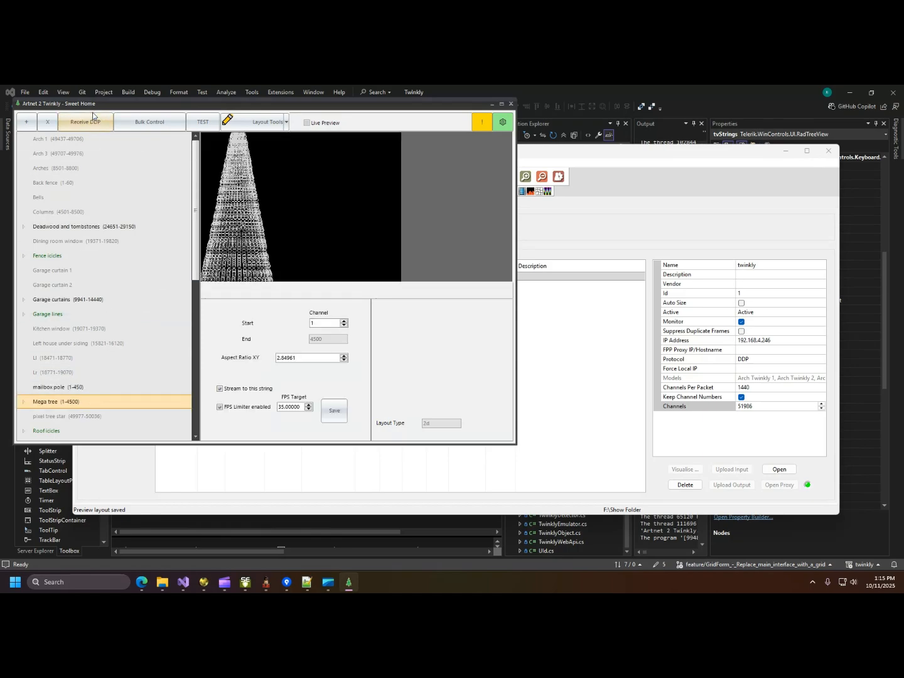
click(89, 120)
click(306, 122)
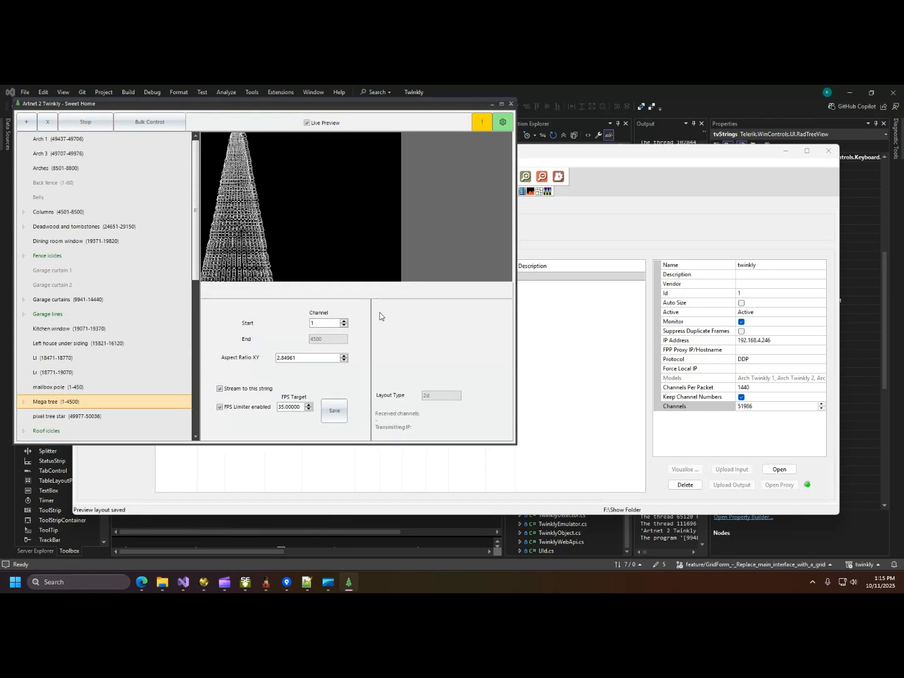
- Output the Mega Tree's Butterfly effect to the lights from the xLights sequencer, view it in Artnet 2 Twinkly and stop receiving
click(568, 240)
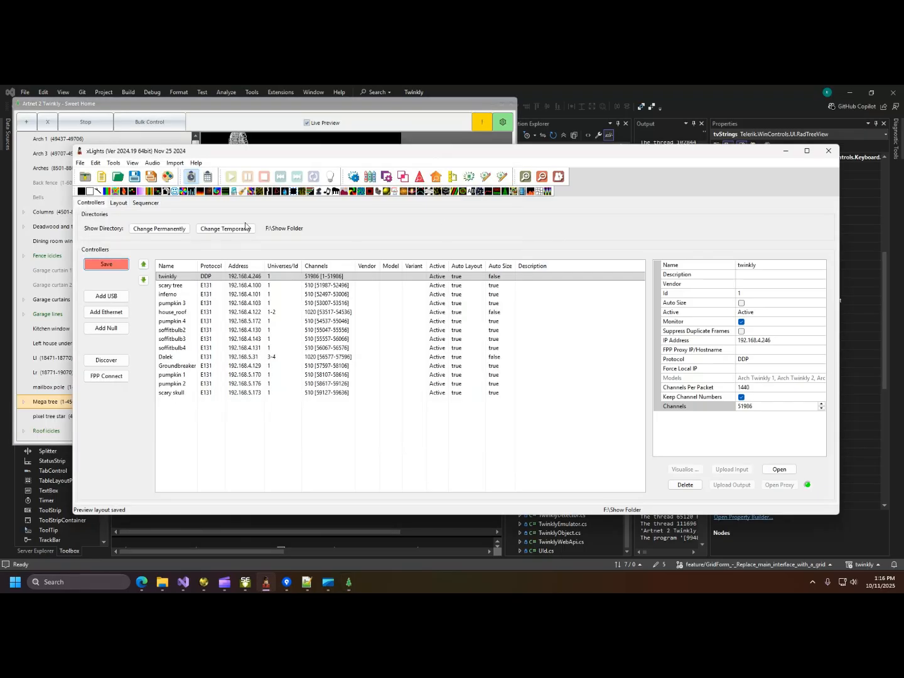
click(146, 202)
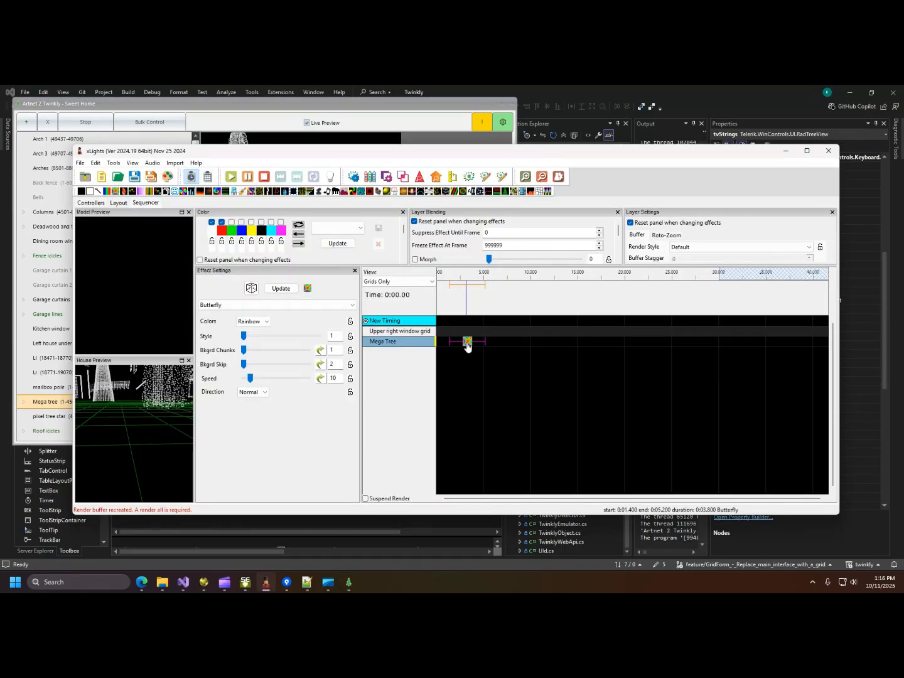
click(467, 343)
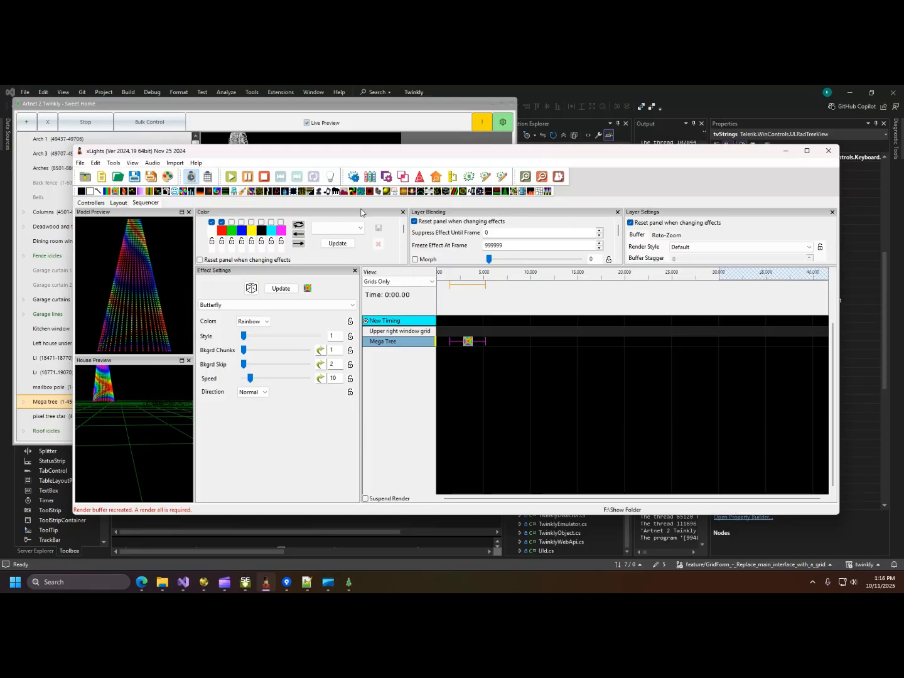
click(331, 176)
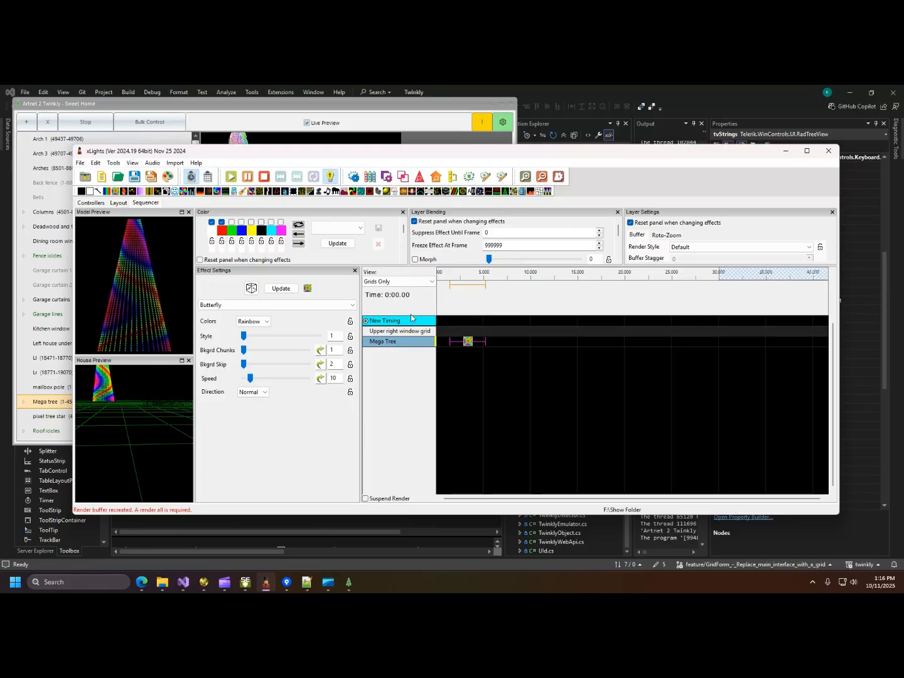
click(349, 582)
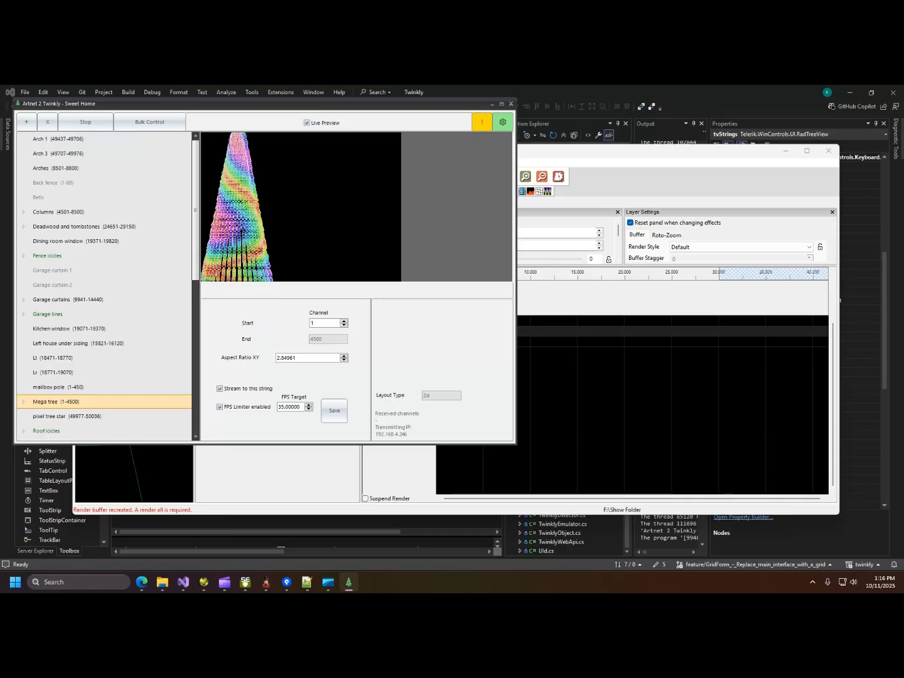
click(73, 128)
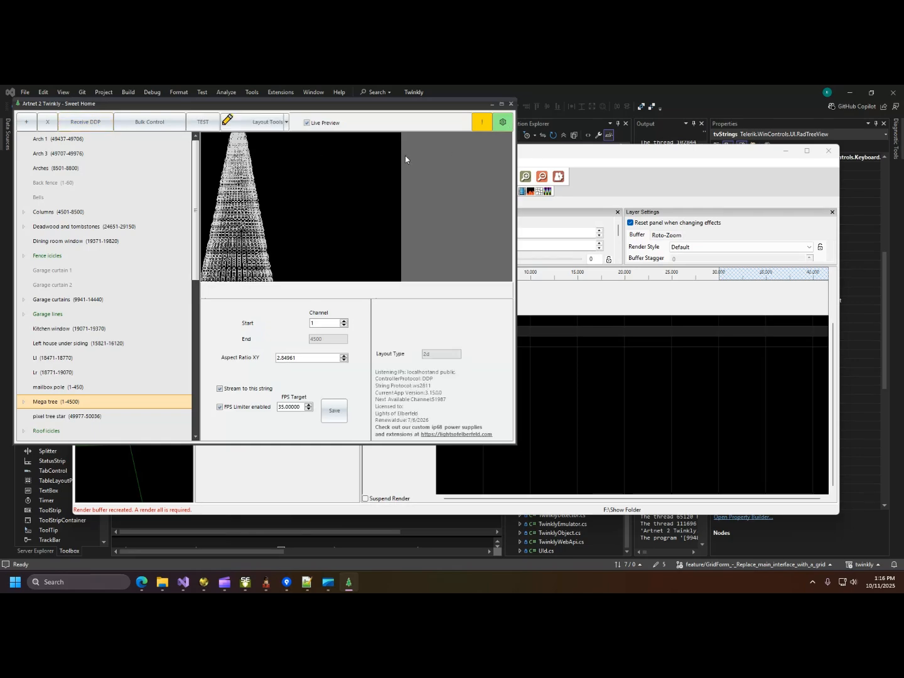
- Change the Artnet 2 Twinkly protocol to E131 and save the settings
click(138, 187)
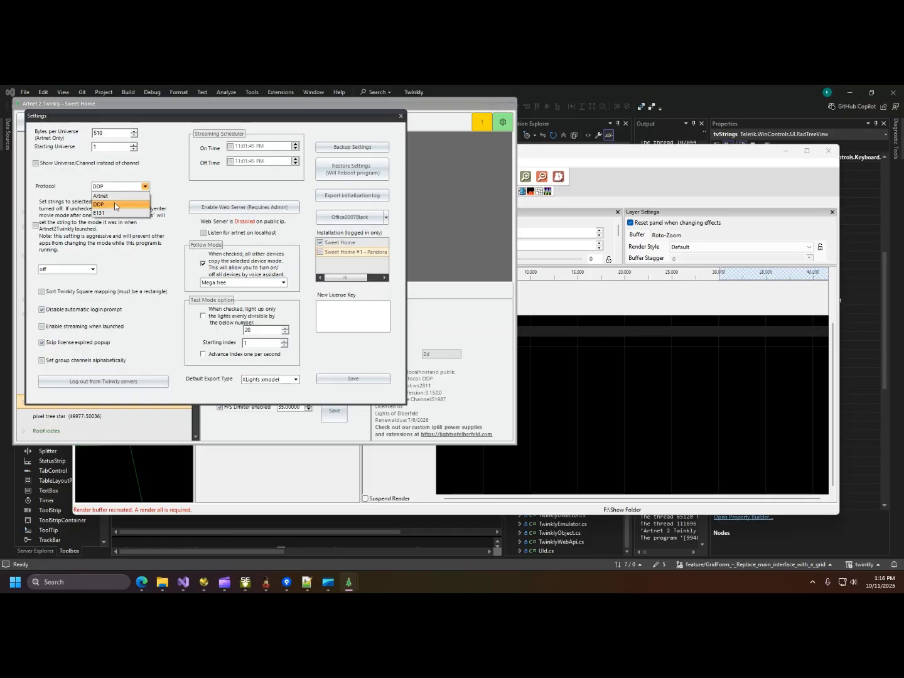
click(112, 216)
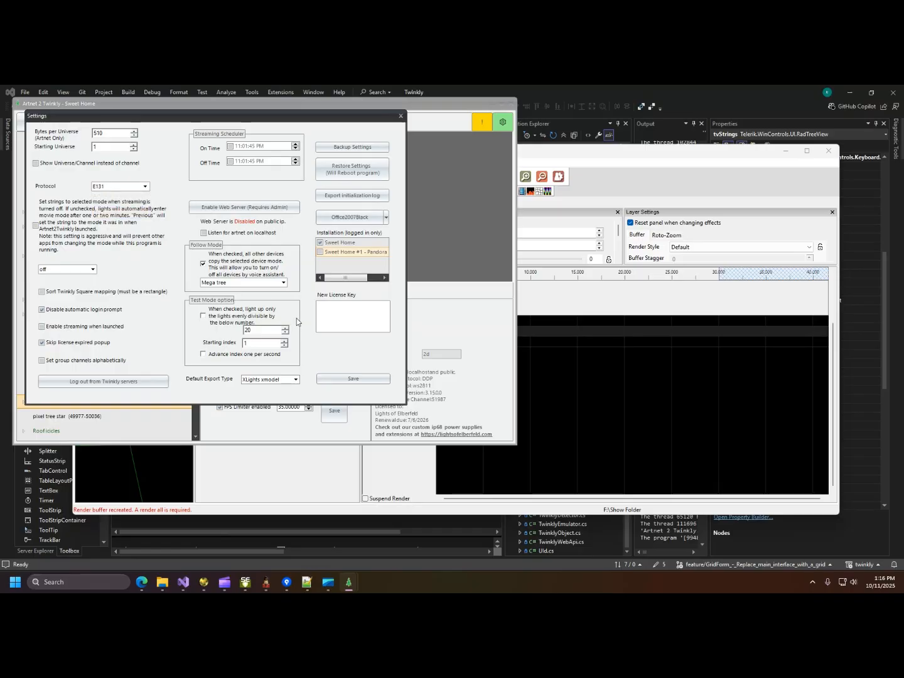
click(367, 381)
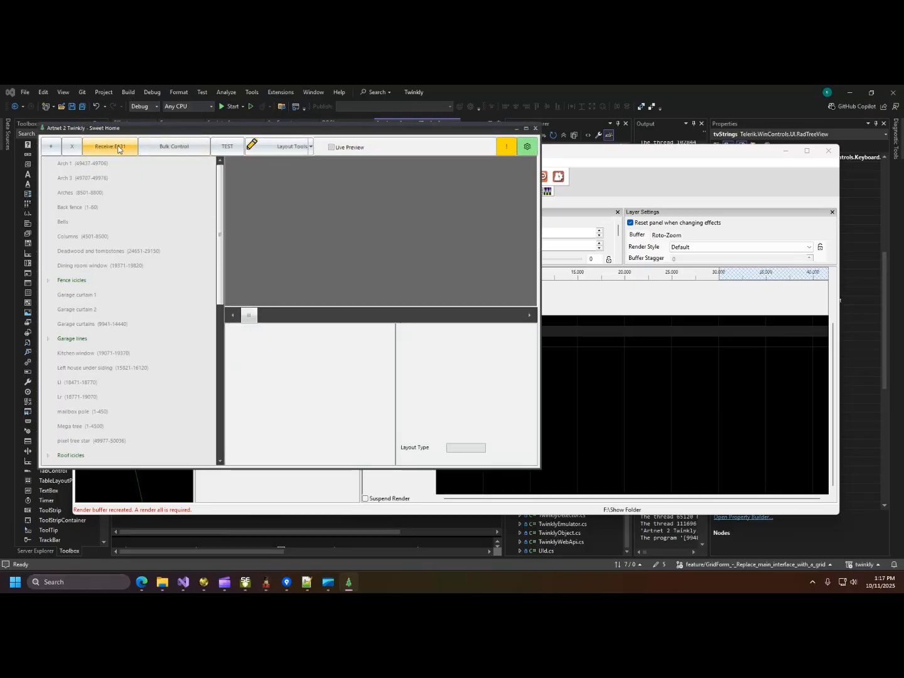
- Set the Artnet 2 Twinkly protocol back to DDP and save the settings
click(528, 147)
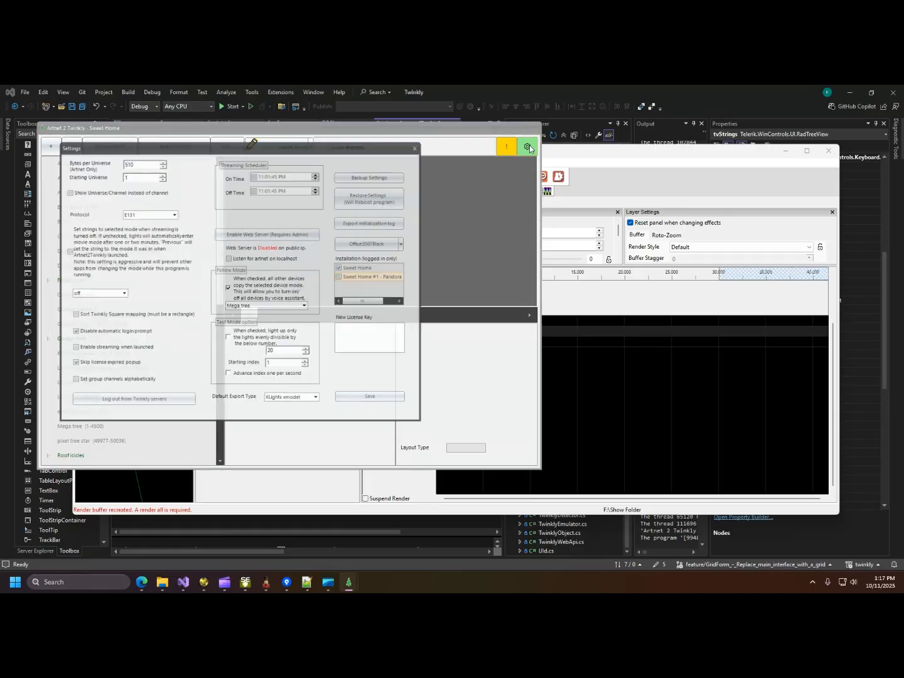
click(153, 212)
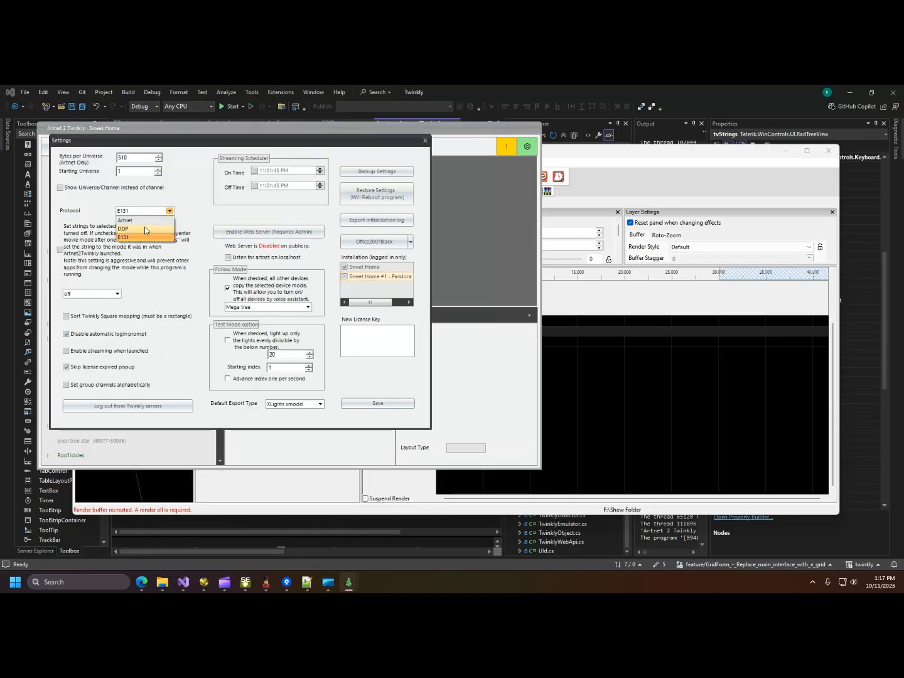
click(143, 229)
click(373, 404)
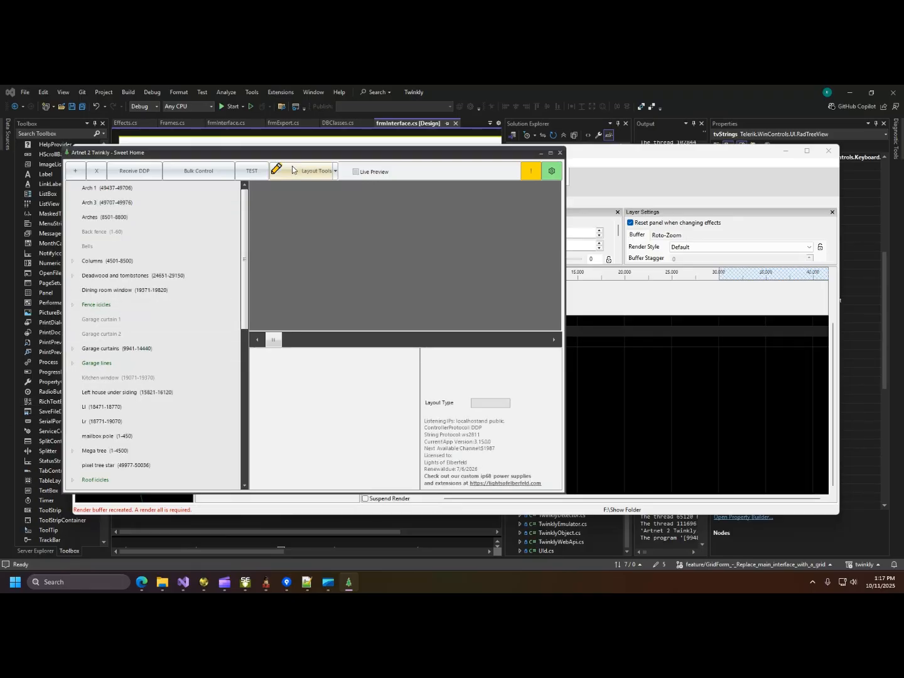
- Select the Garage curtains string group and open its layout for editing
click(149, 280)
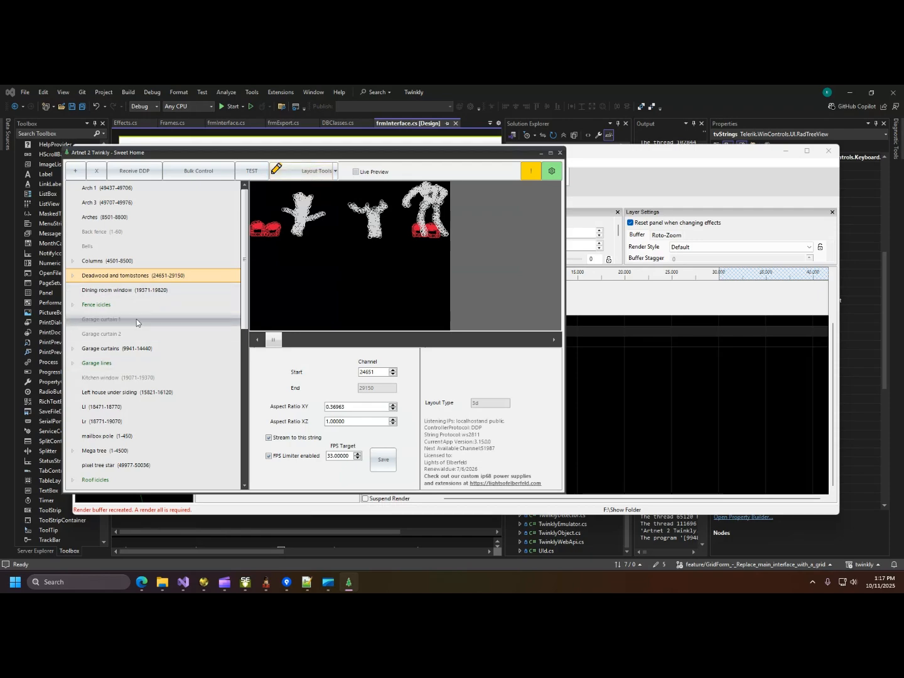
click(144, 353)
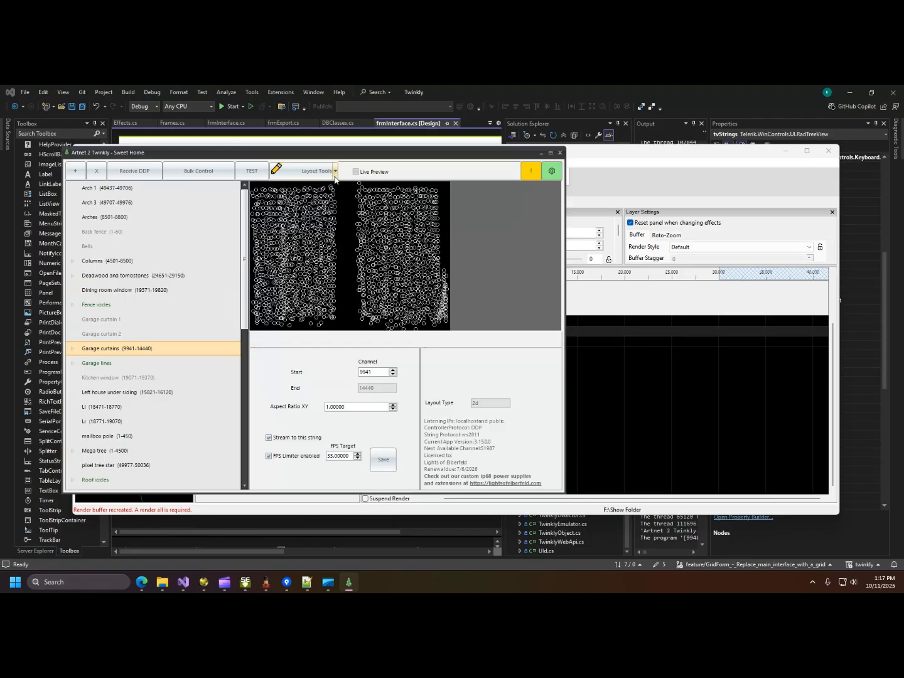
click(311, 169)
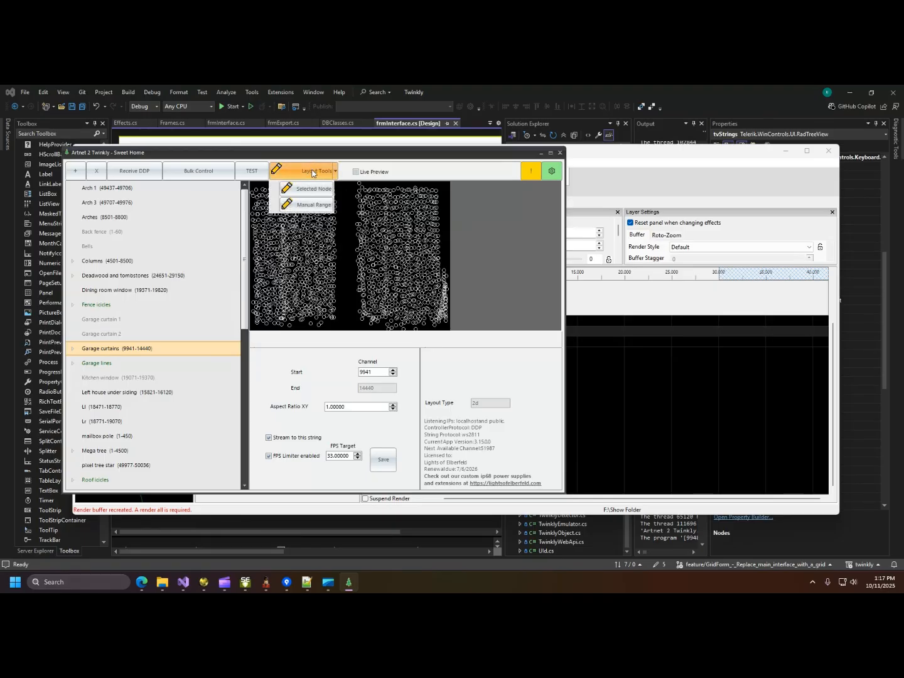
click(316, 191)
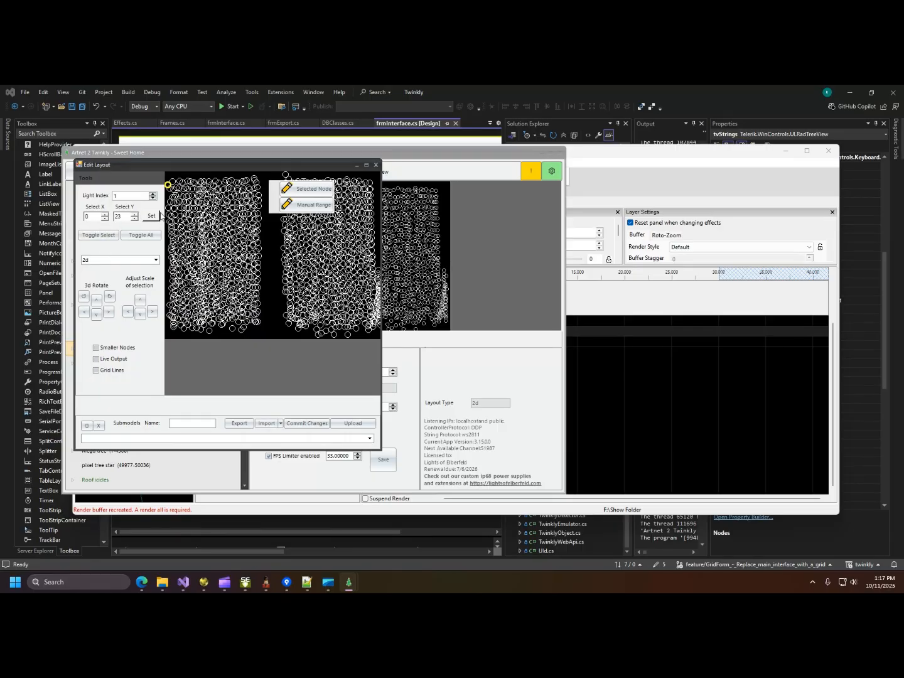
- Reposition light 1 by applying a Y value of 10, and set its Y to 16 to match light 26
click(125, 218)
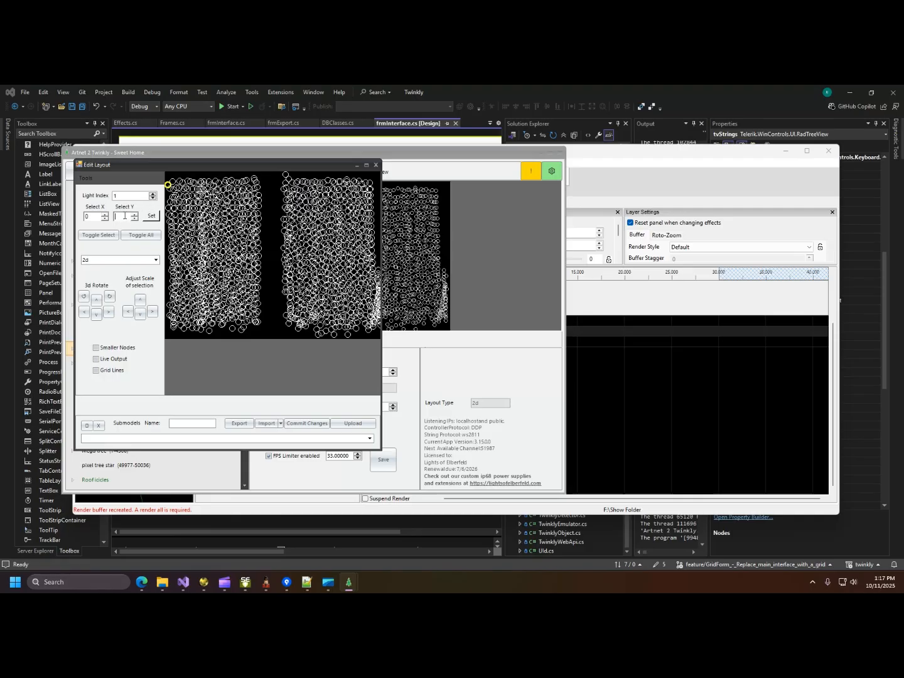
text(10)
click(155, 217)
click(173, 183)
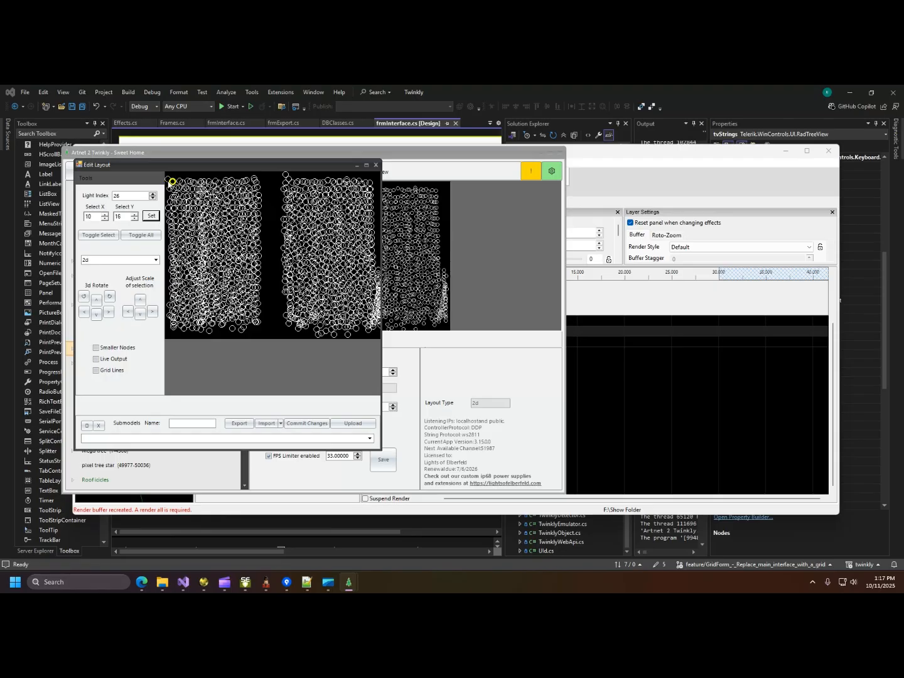
click(167, 182)
click(114, 215)
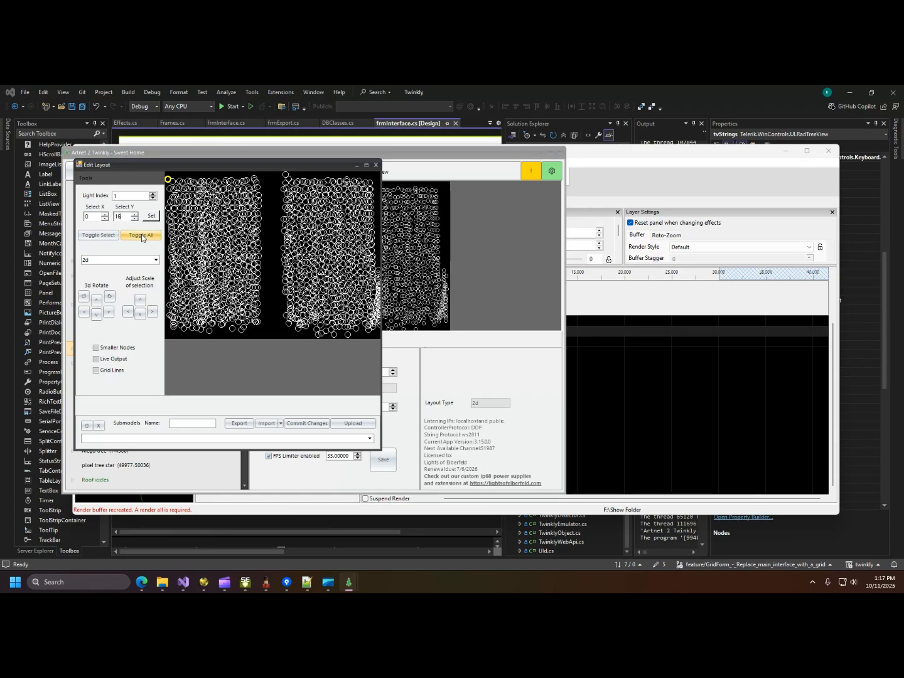
click(152, 221)
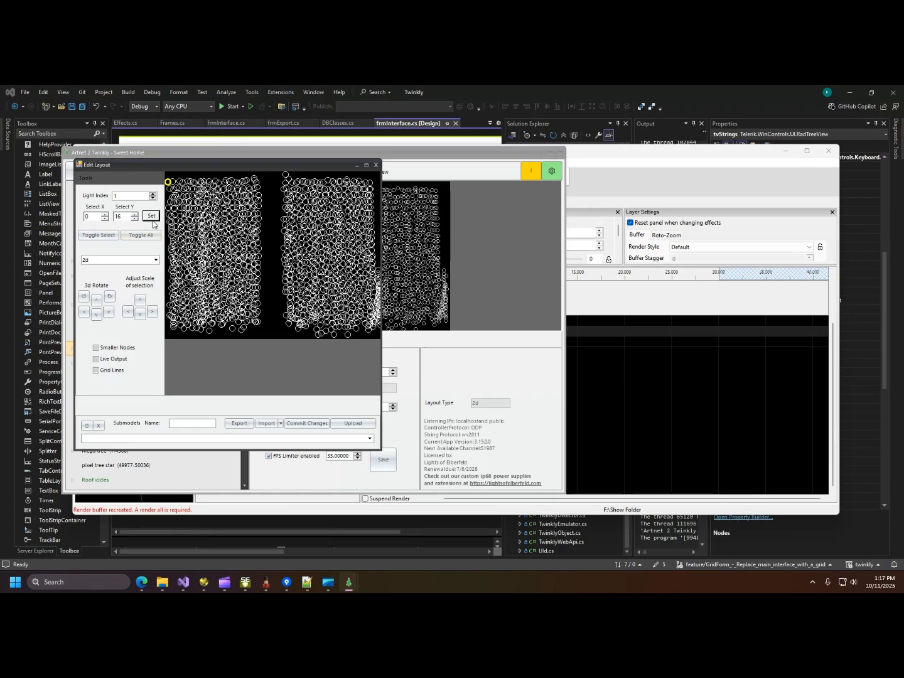
- Set the Y position of light 751, the first light of the second curtain, to 18
click(287, 176)
click(123, 217)
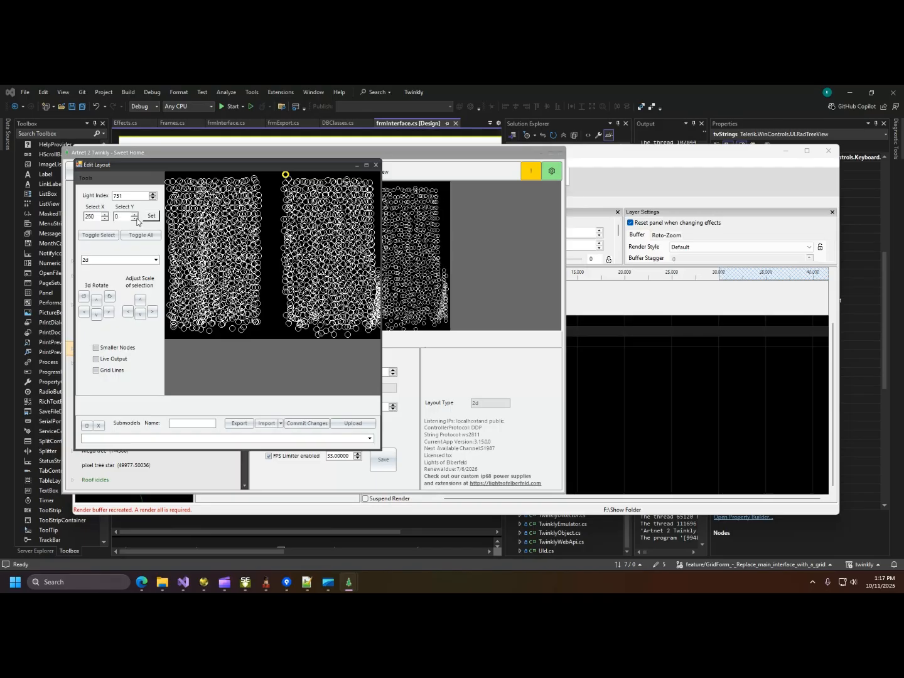
text(18)
click(146, 217)
- Step through the light indexes from light 1 to light 25 and set light 25's Y position to 16
click(167, 182)
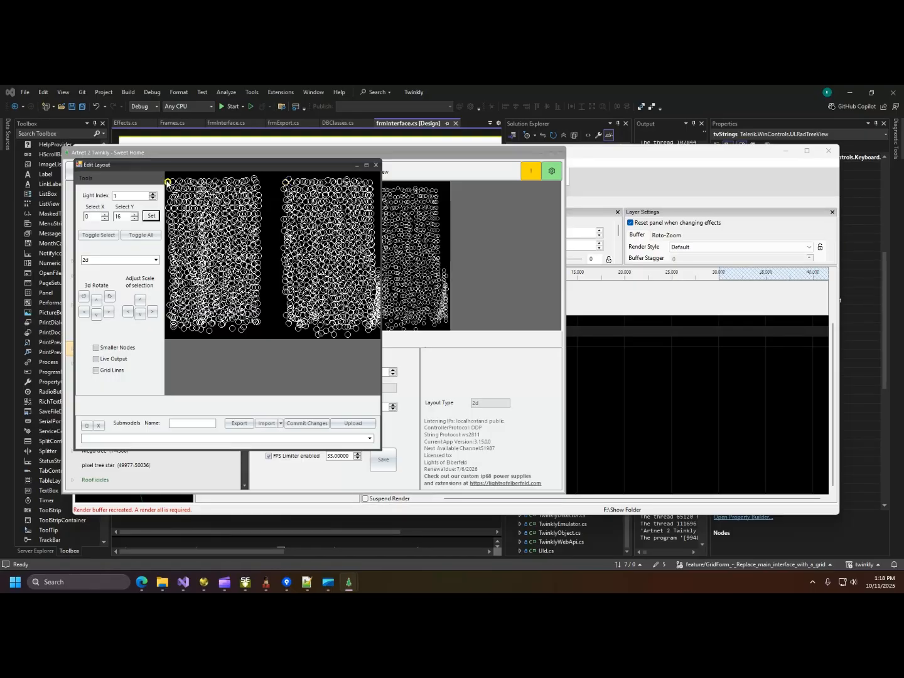
click(154, 195)
click(153, 194)
click(153, 194)
click(152, 194)
click(152, 195)
click(125, 218)
key(BackSpace)
key(BackSpace)
key(BackSpace)
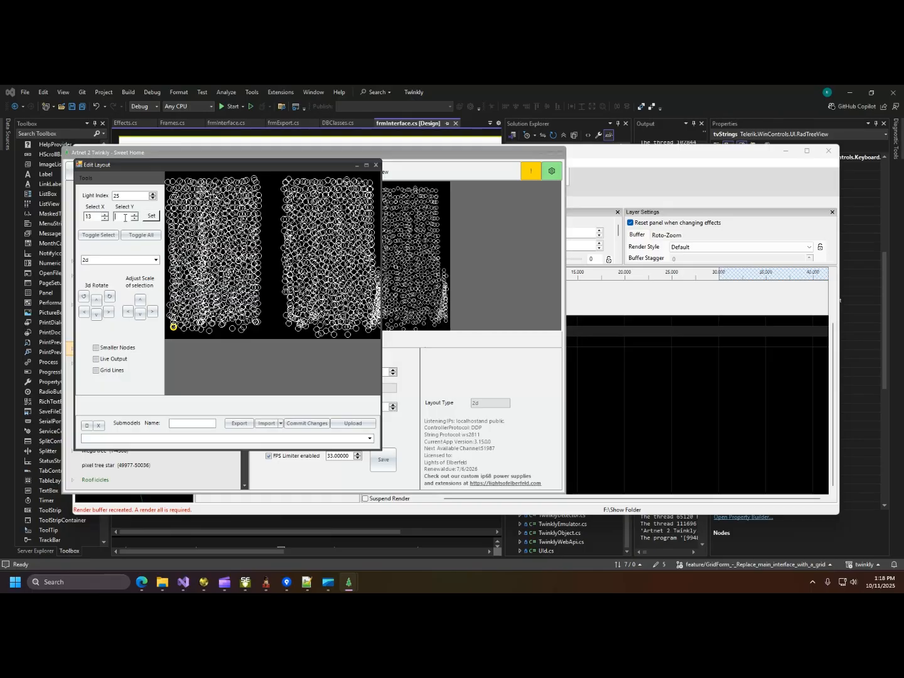
text(16)
click(151, 216)
- Select light 1 and change its Y position to move it down to the lower edge of the first curtain
double_click(147, 196)
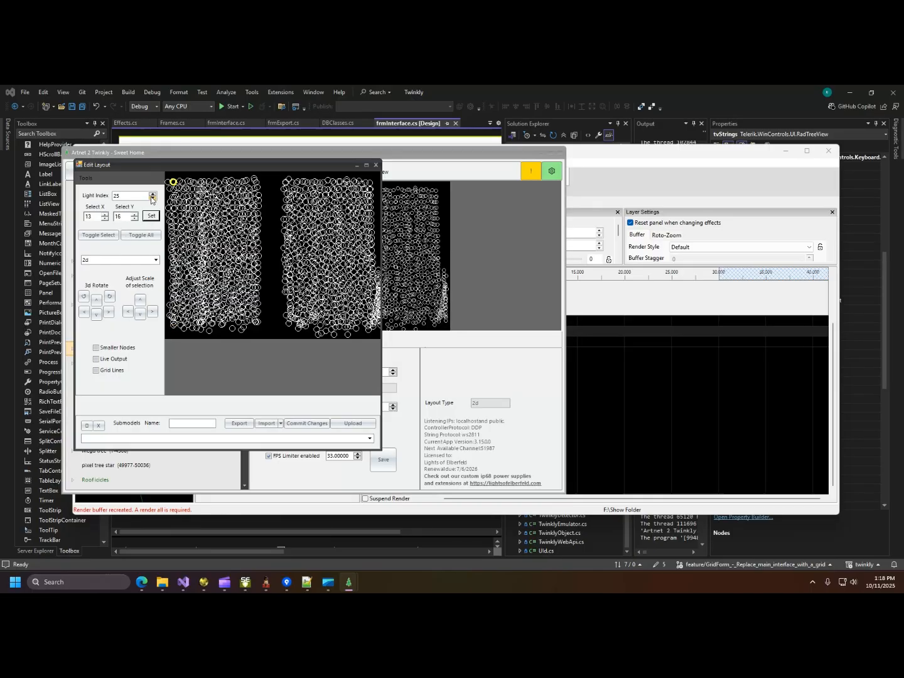
text(1)
click(119, 216)
key(BackSpace)
key(BackSpace)
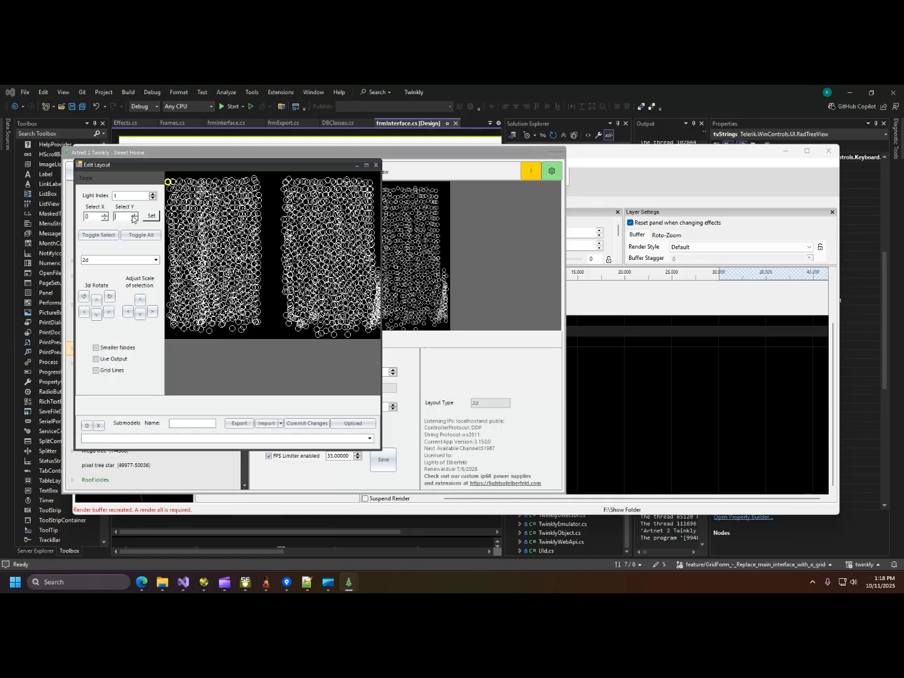
text(3)
click(152, 216)
- Mark lights 1 and 25 as the selection and align lights 1-25 in a straight line between them
click(101, 236)
text(25)
key(Return)
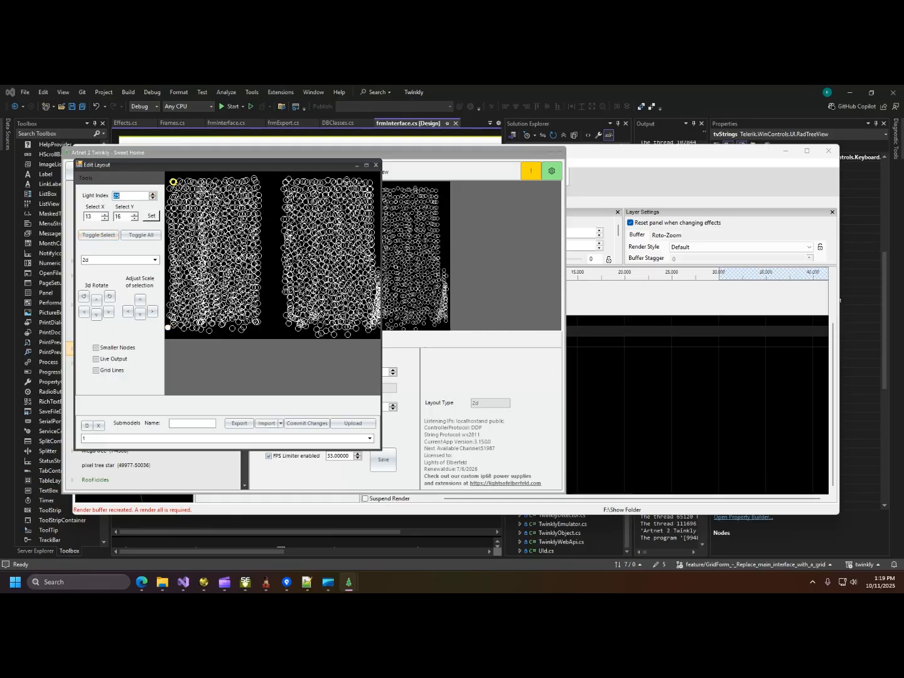
click(99, 235)
click(86, 177)
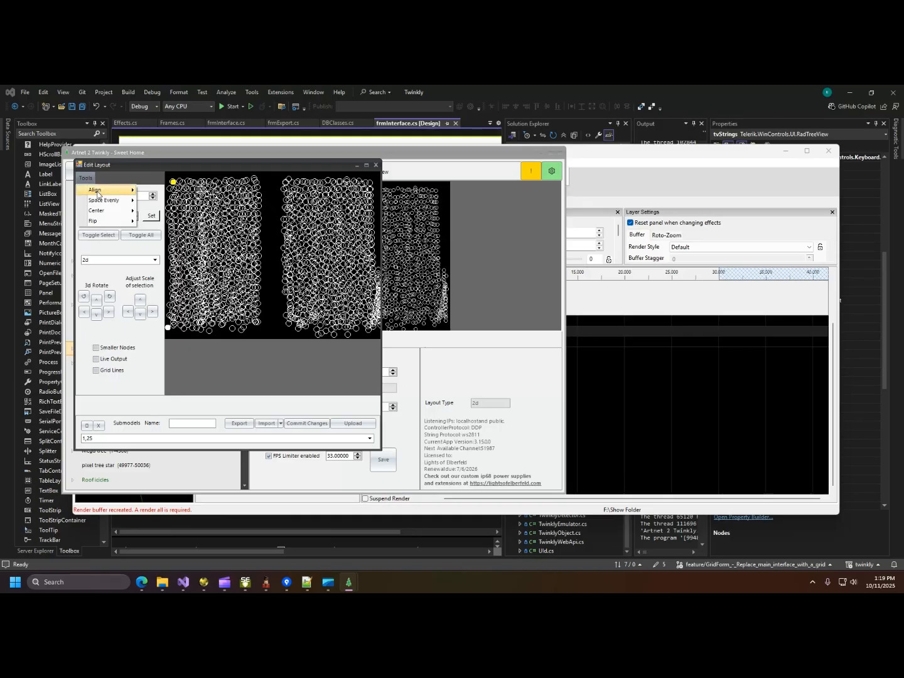
mouse_move(98, 190)
click(171, 217)
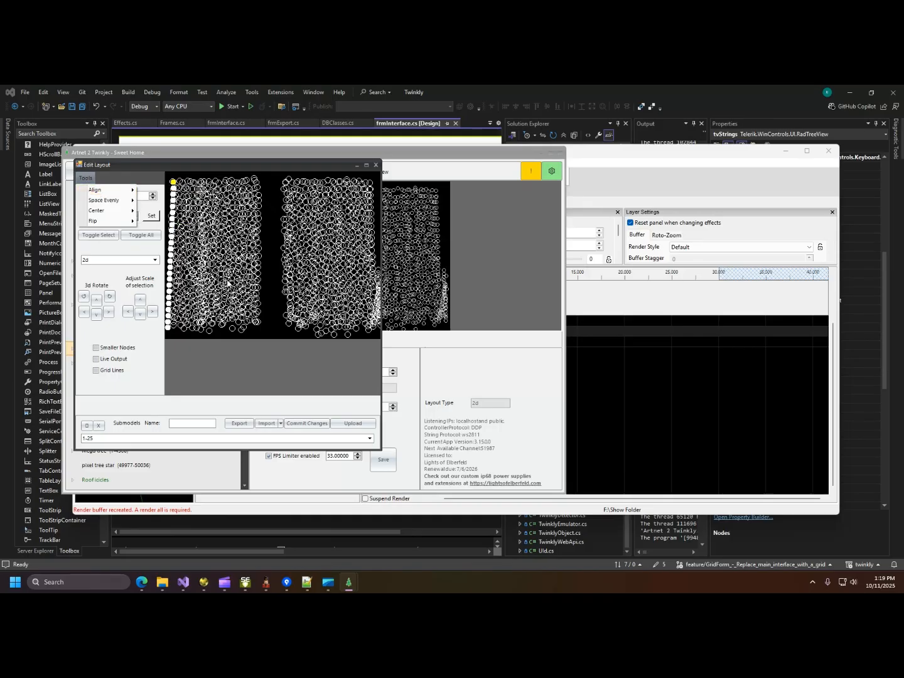
- Step through the light indexes starting from light 1 and toggle the selection of lights 1 through 25
click(170, 330)
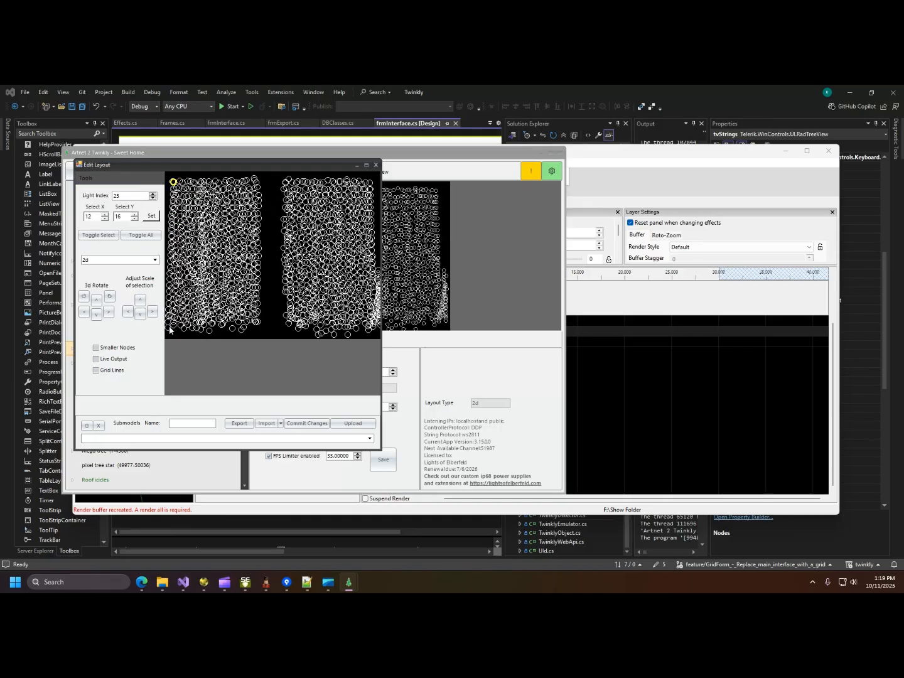
click(168, 328)
click(153, 195)
click(154, 195)
click(154, 195)
click(153, 194)
click(153, 195)
click(154, 196)
click(153, 196)
click(153, 195)
click(153, 195)
click(154, 195)
key(space)
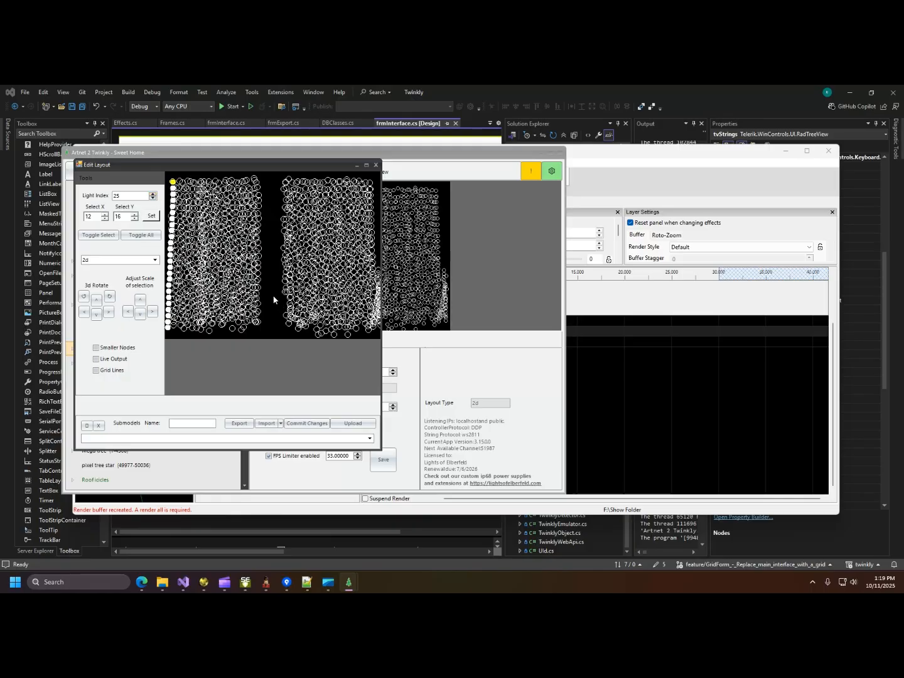
key(Return)
key(Right)
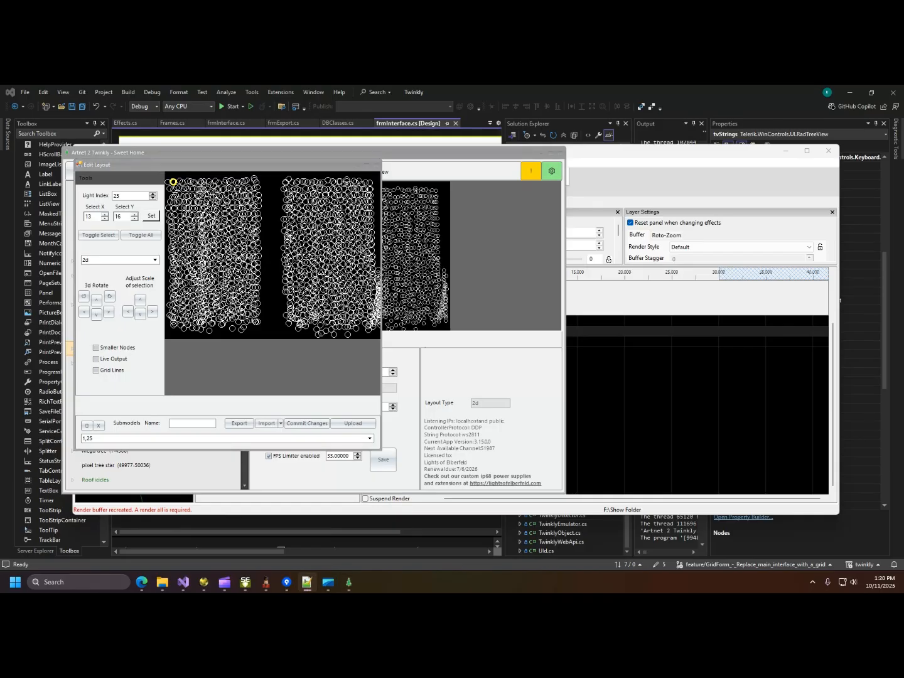
- Review the layout export options and close the layout editor without exporting
click(240, 423)
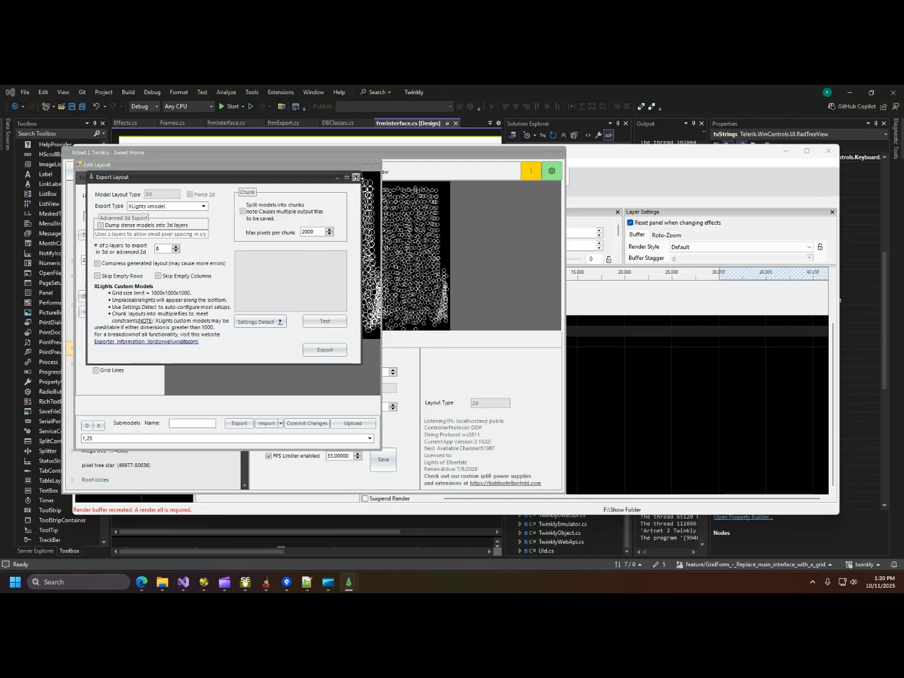
click(356, 178)
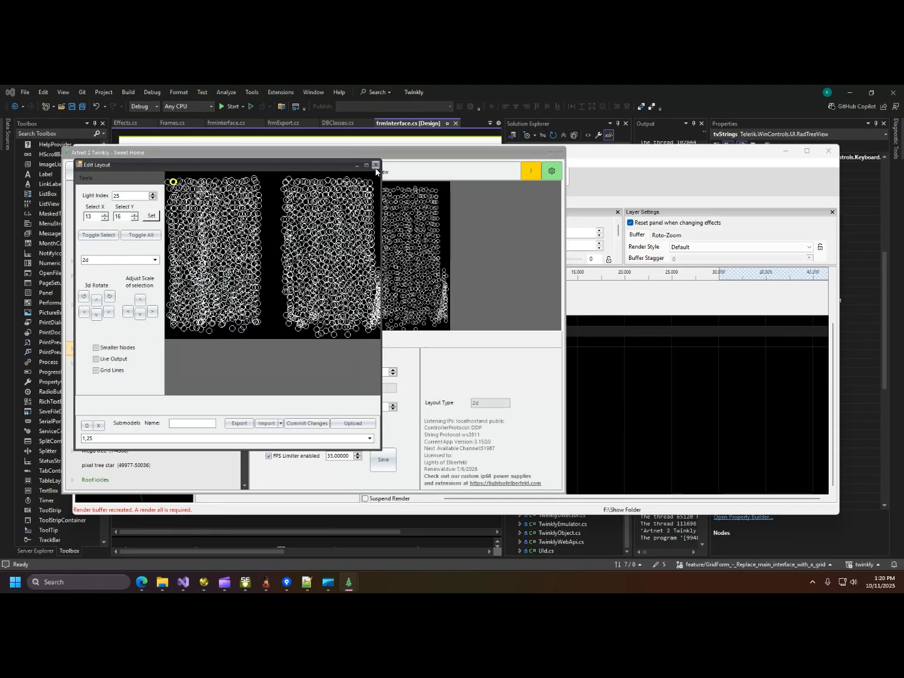
click(376, 166)
- Set the default export type to Lightorama custom lpeprop and save the settings
click(551, 171)
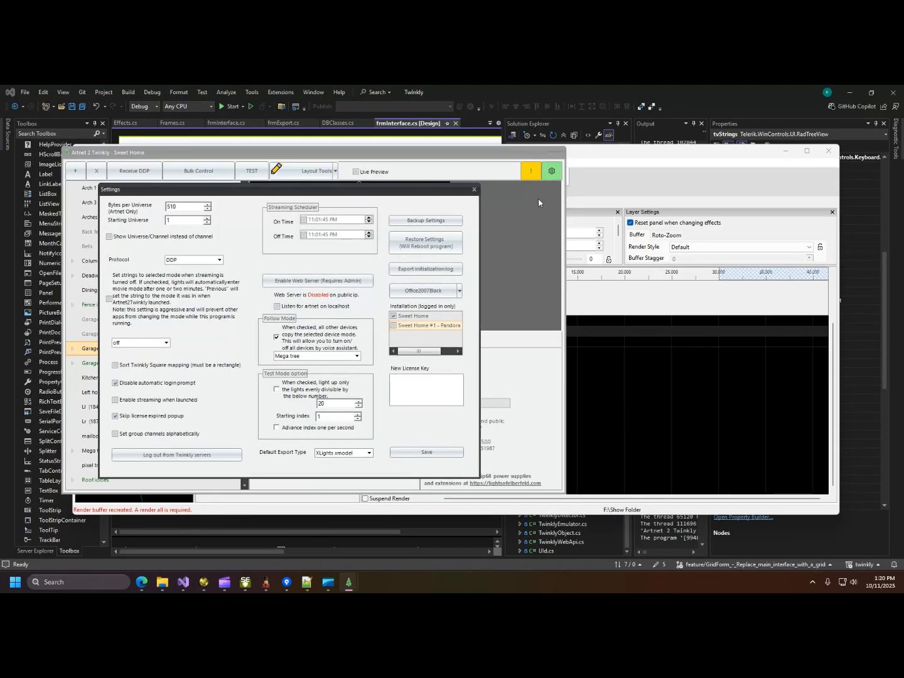
click(369, 454)
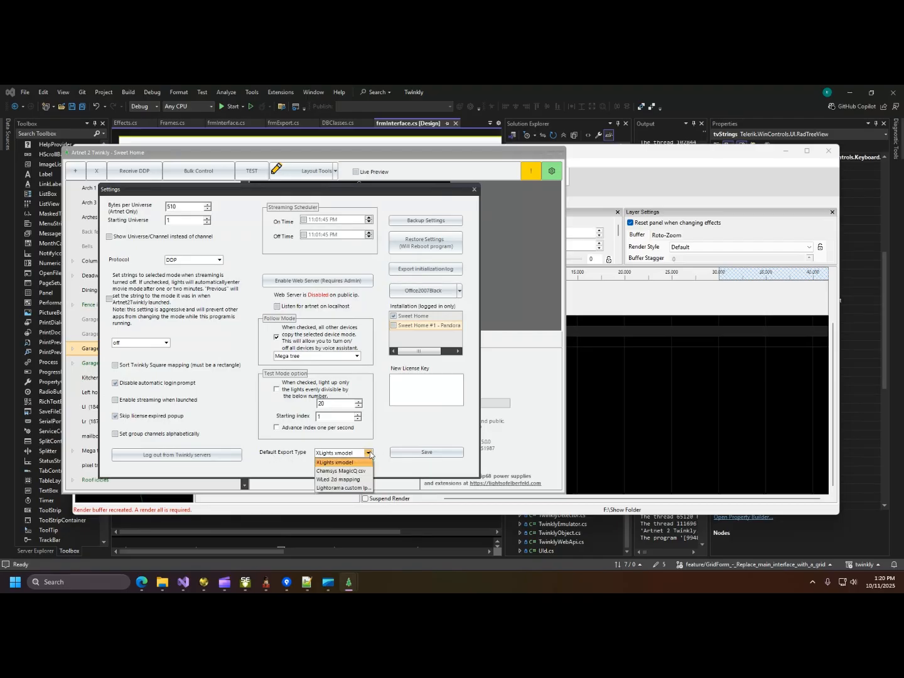
click(347, 489)
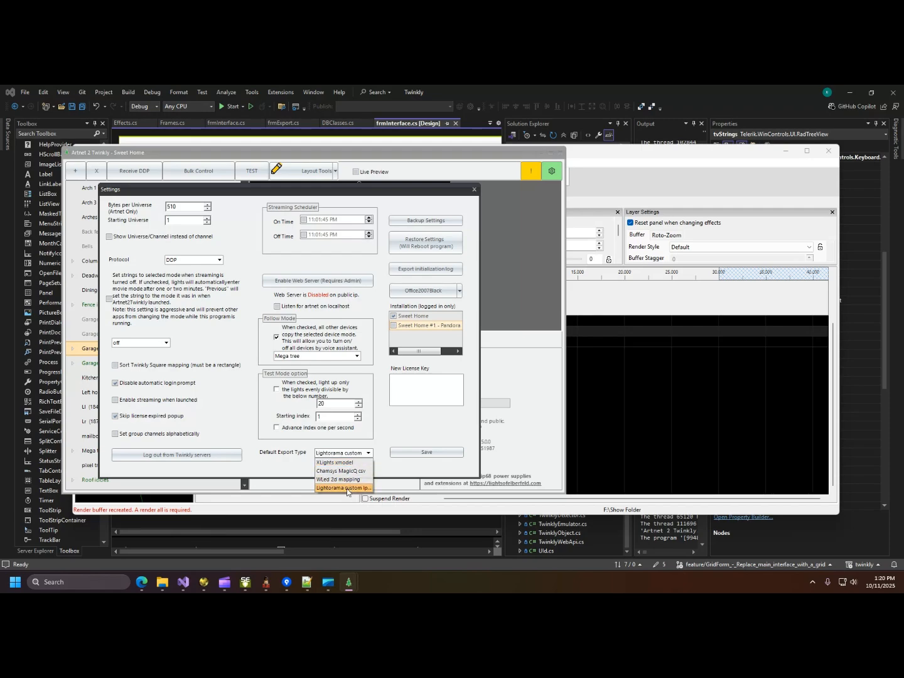
click(411, 455)
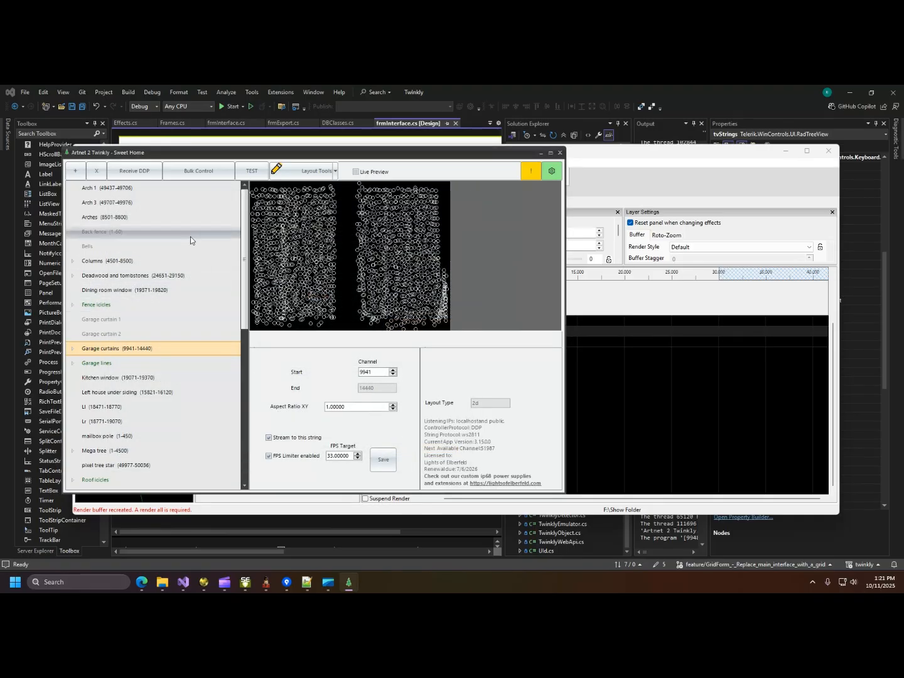
- Open the Garage curtains layout export again and set its export type to XLights xmodel
click(306, 172)
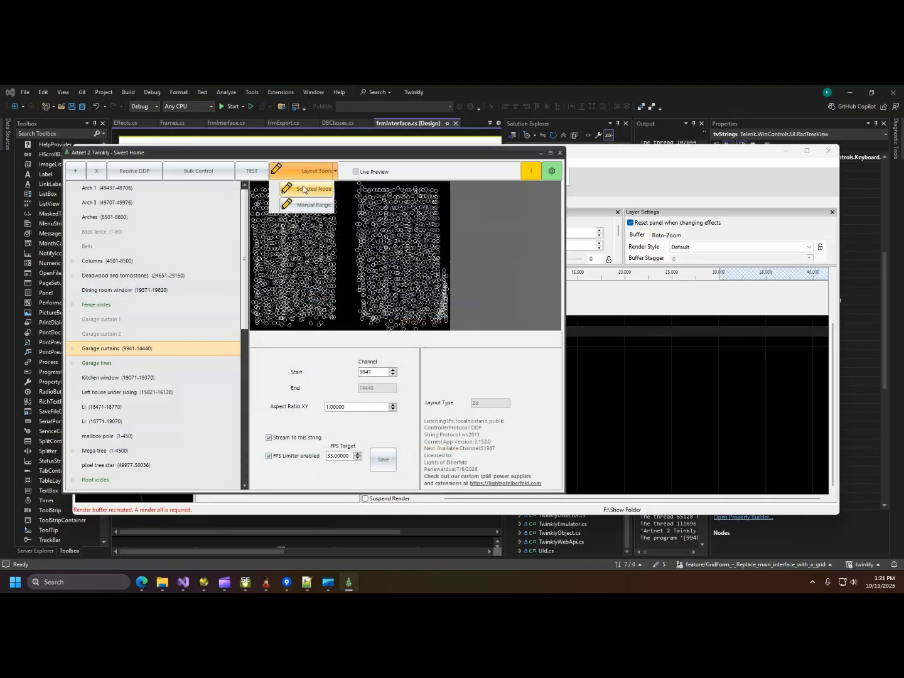
click(303, 189)
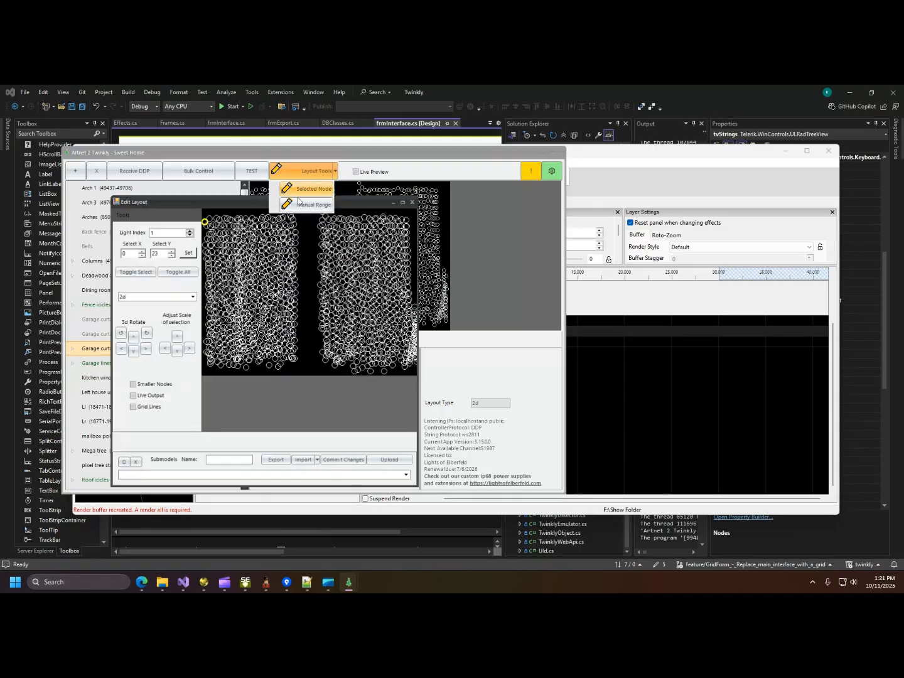
click(278, 462)
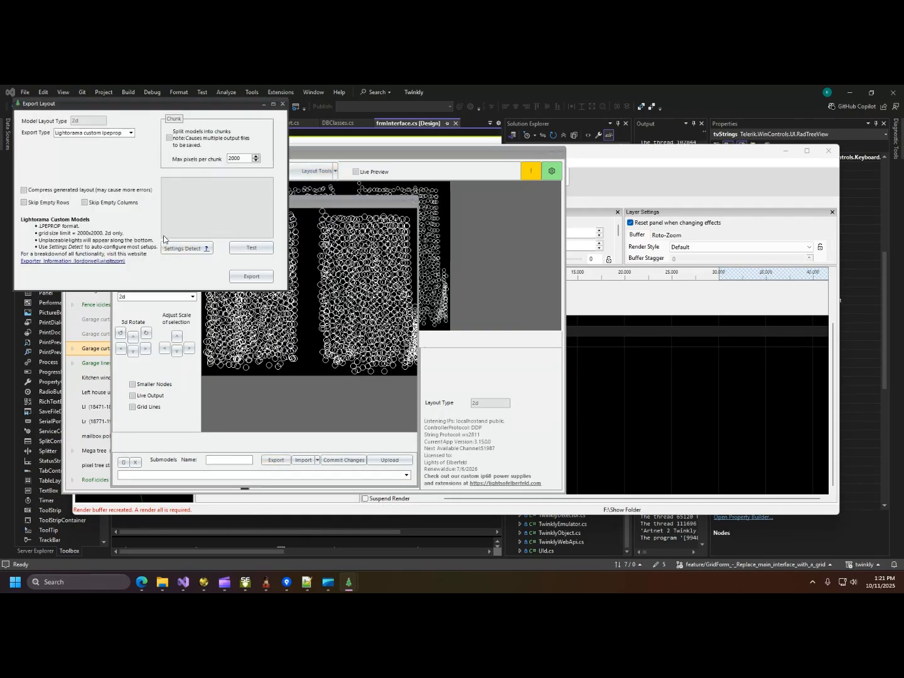
click(128, 133)
click(97, 148)
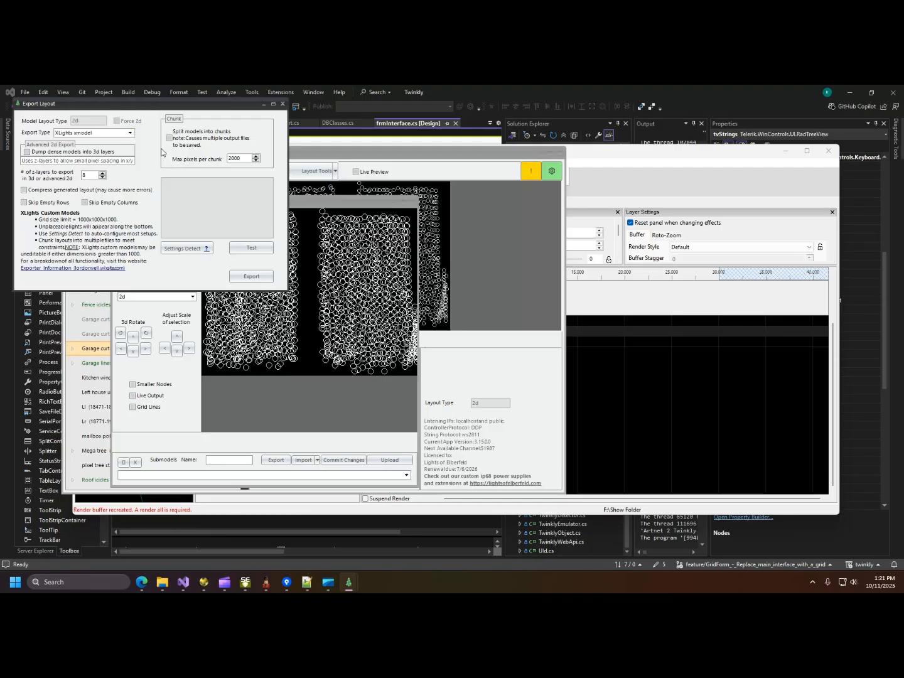
- Split the export into chunks of at most 750 pixels, enable compression of the generated layout and test the settings
double_click(243, 159)
text(750)
click(169, 138)
click(237, 249)
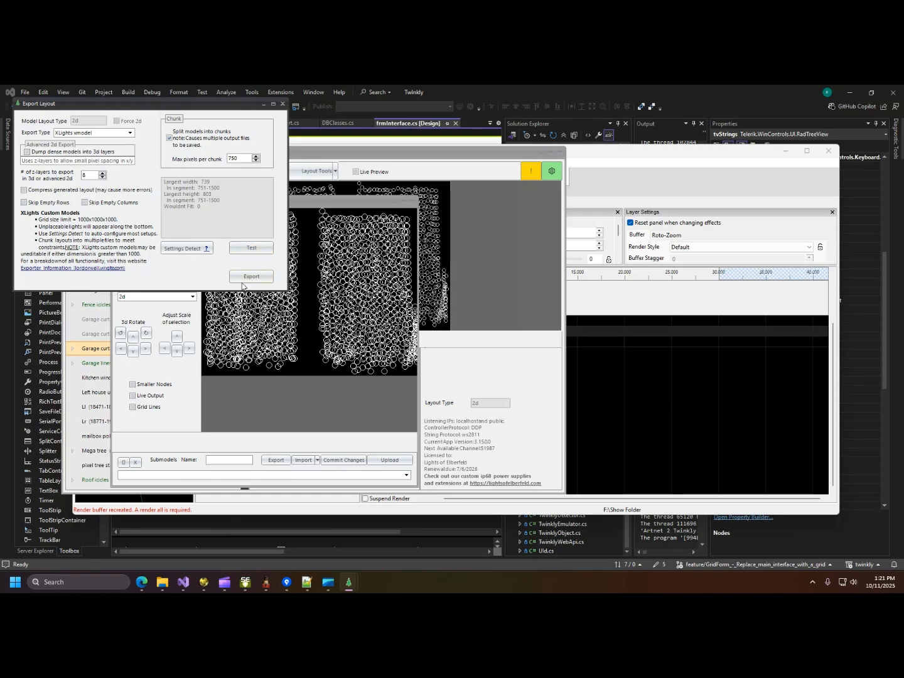
click(24, 188)
click(241, 250)
- Export the two chunks to the Desktop as Garage curtains1.xmodel and Garage curtains2.xmodel
click(246, 280)
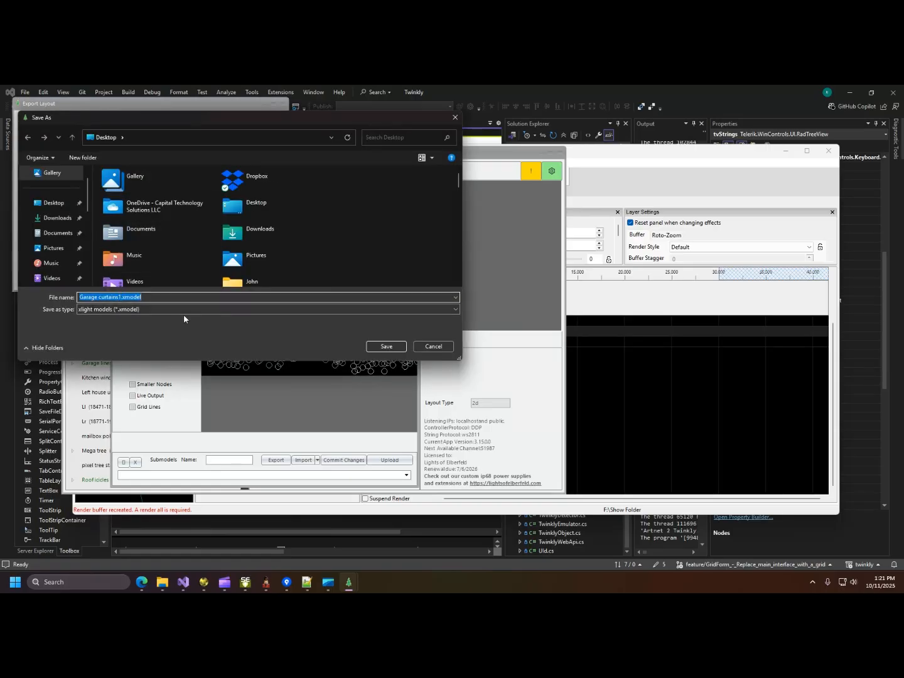
click(389, 347)
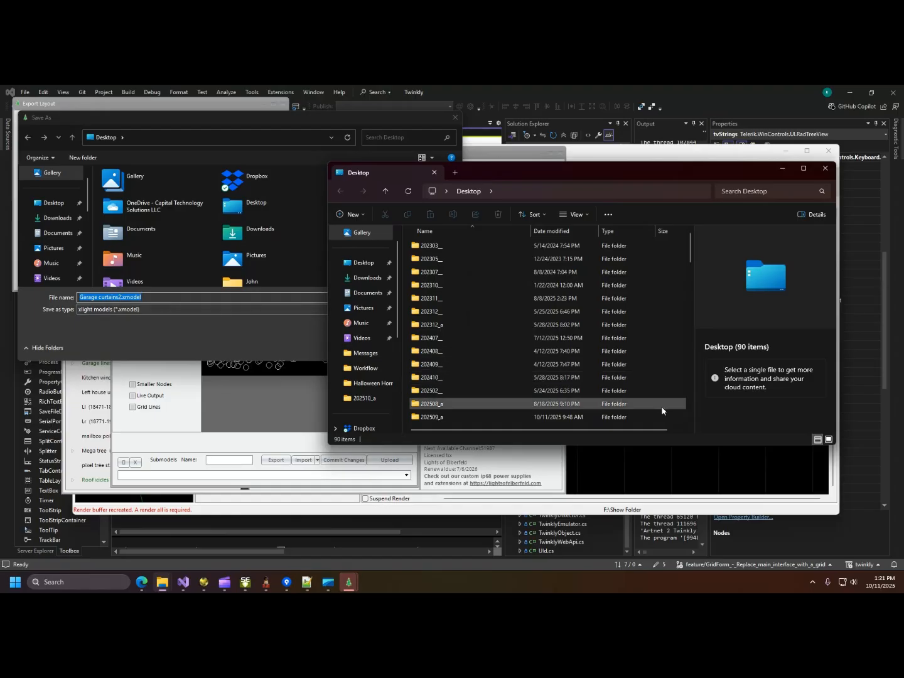
click(259, 342)
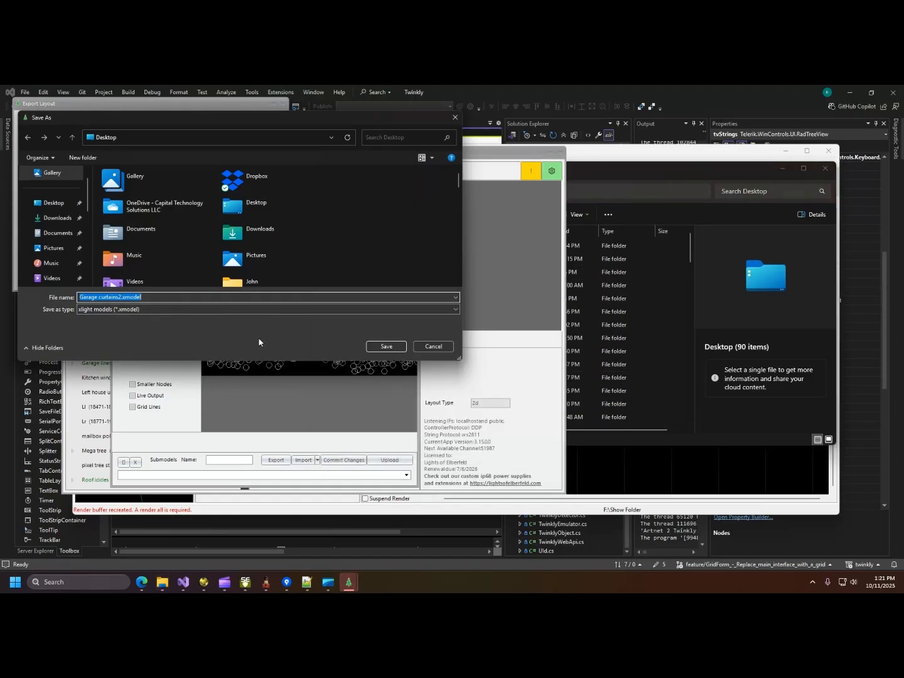
click(379, 347)
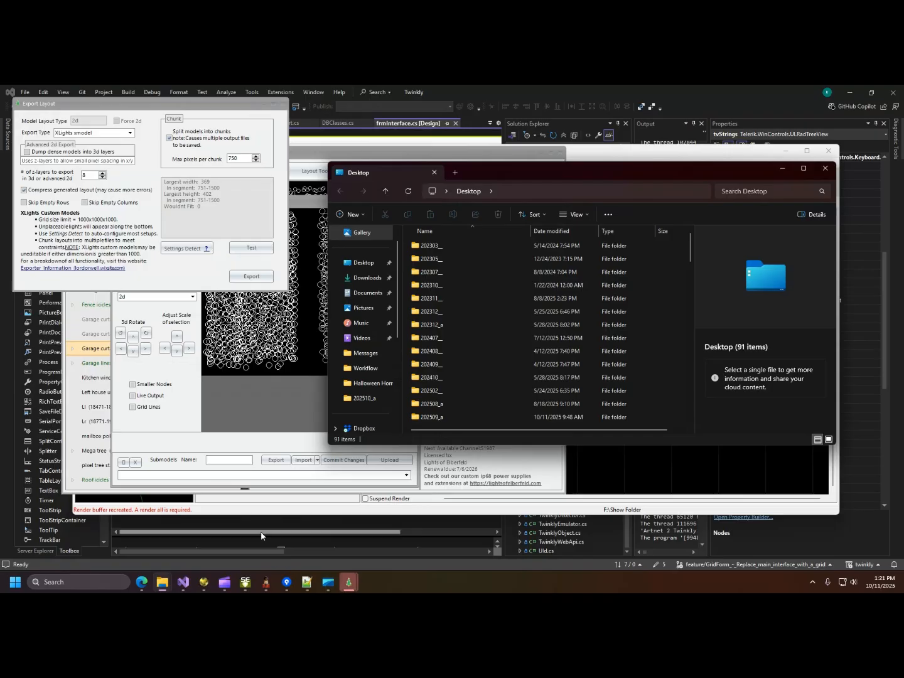
- Switch to xLights and import Garage curtains1.xmodel from the Desktop into the layout's empty foreground area
click(266, 582)
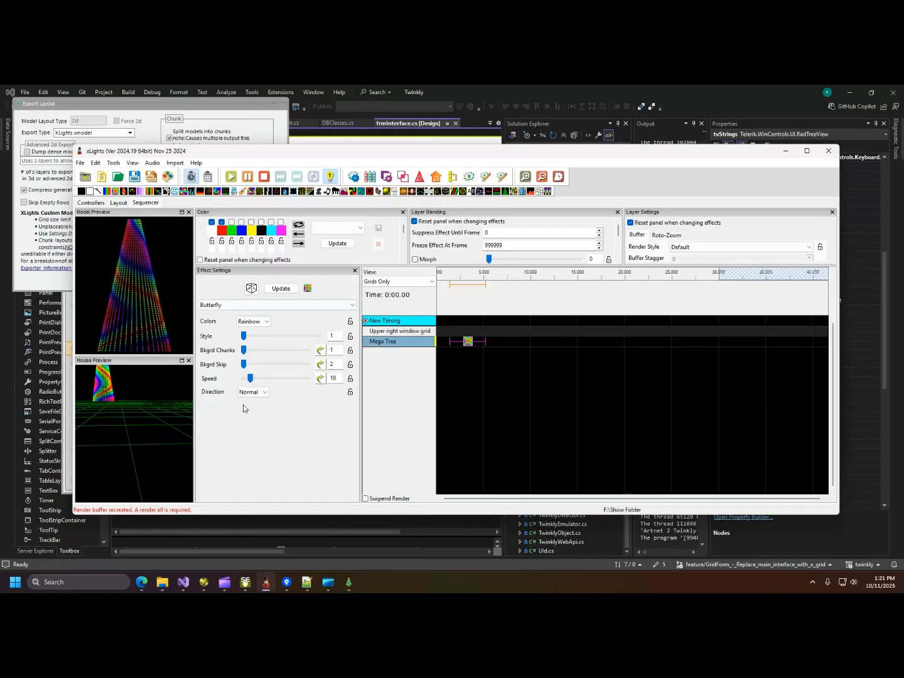
click(120, 203)
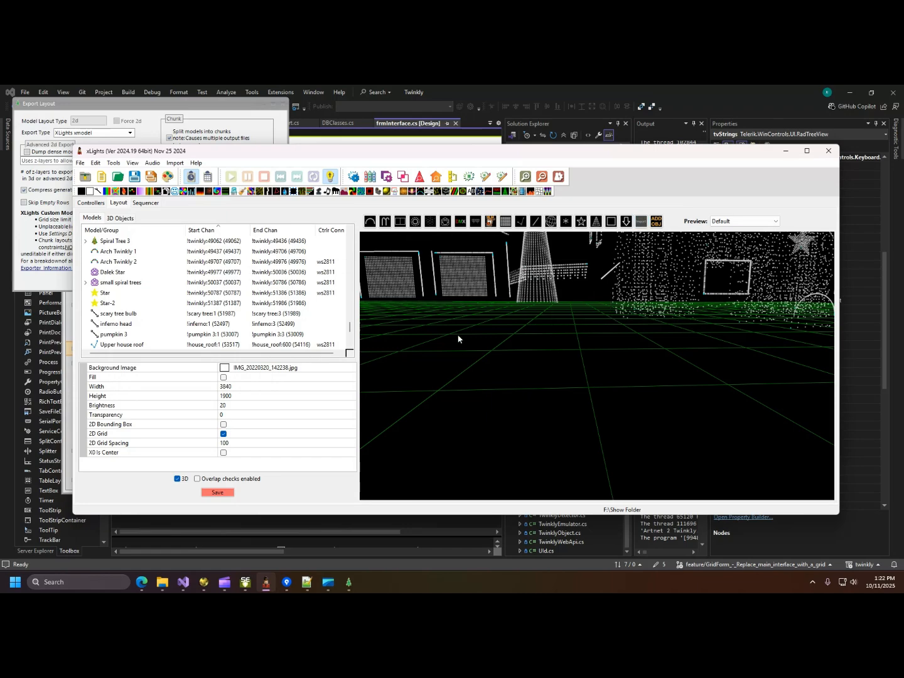
click(484, 338)
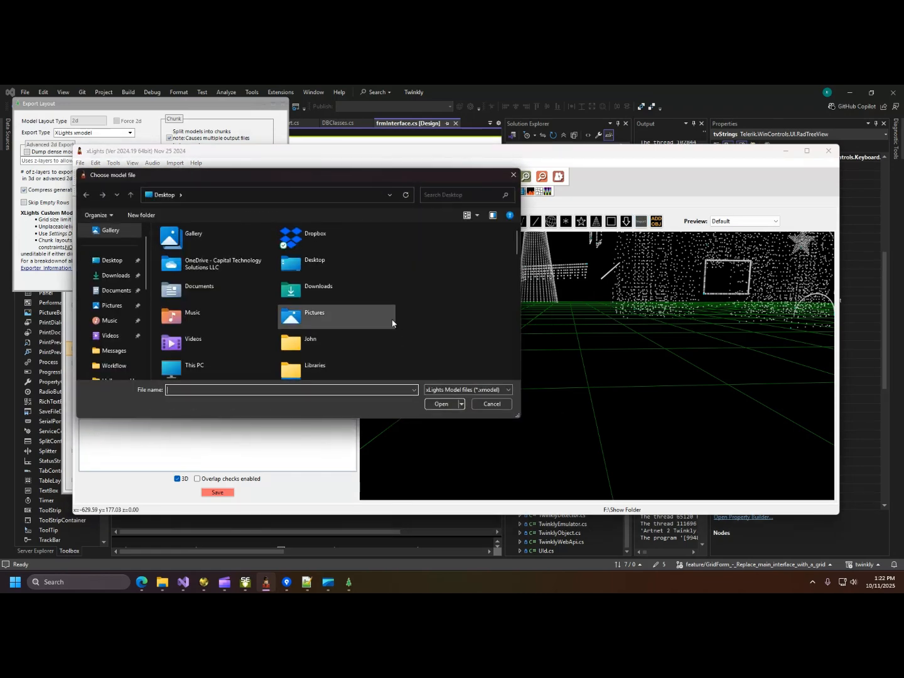
scroll(354, 314, down, 10)
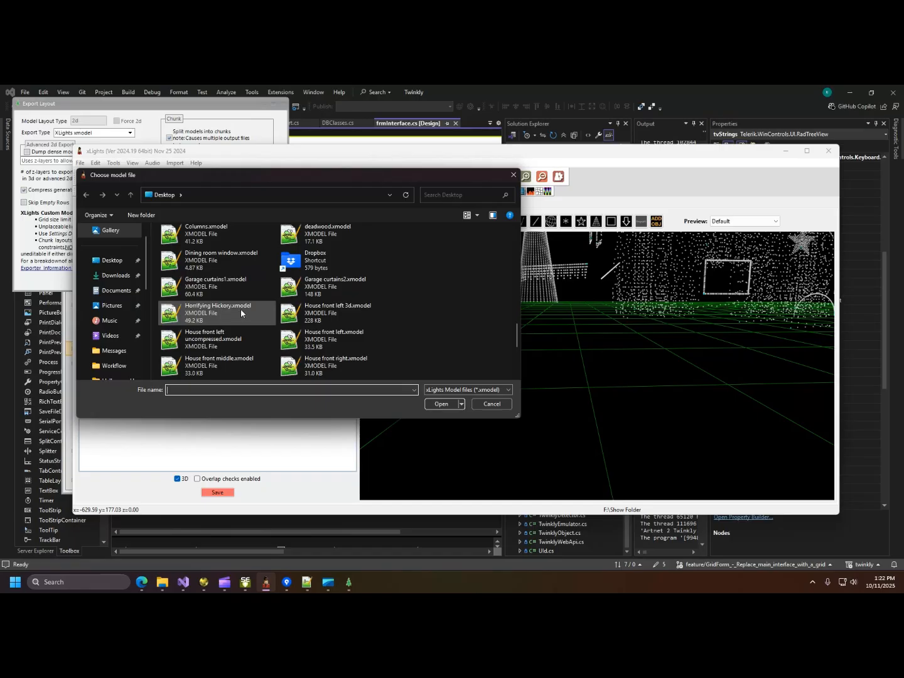
click(248, 282)
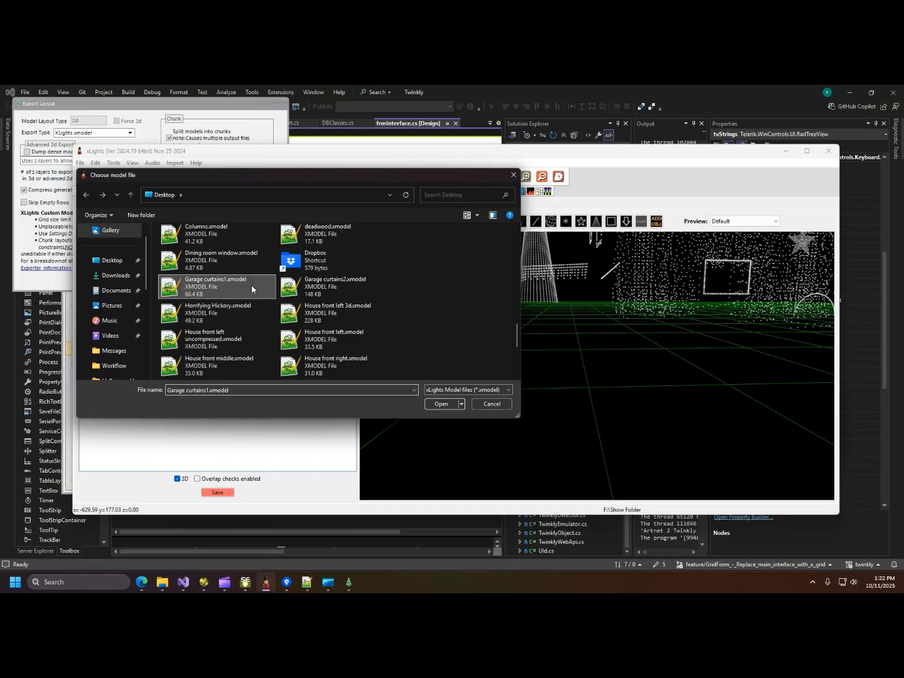
click(442, 404)
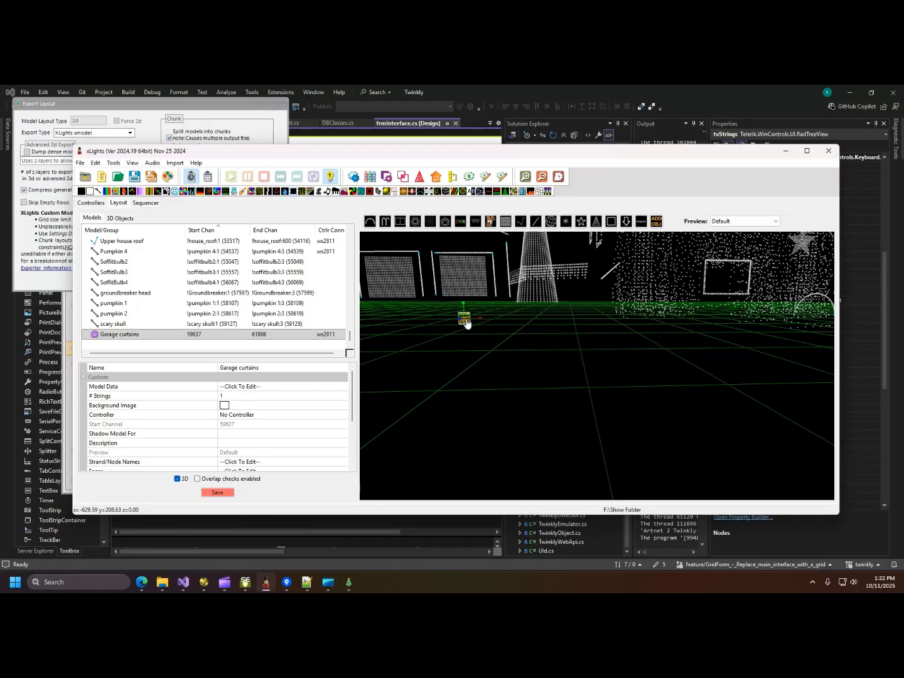
- Enlarge the imported Garage curtains model in the xLights layout and delete it
drag(481, 320, 463, 297)
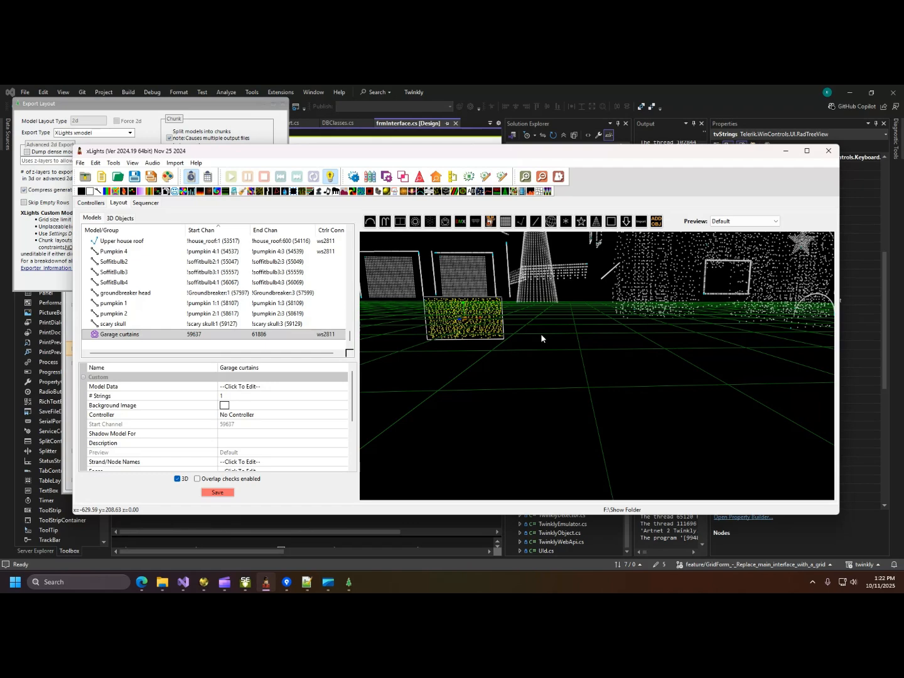
key(Delete)
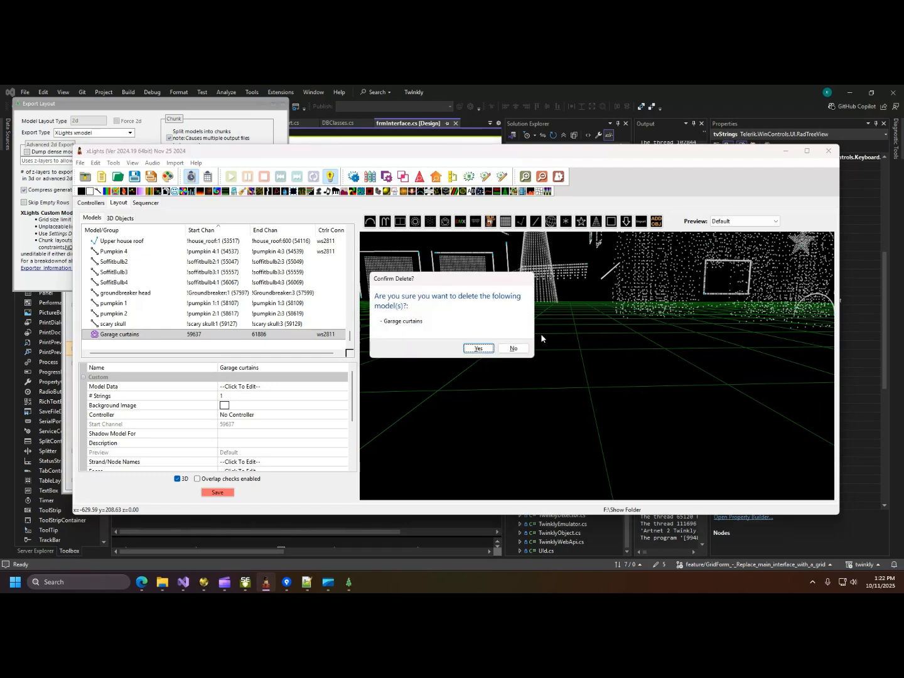
click(492, 352)
- Return to Artnet 2 Twinkly, review the Chamsys MagicQ csv and Lightorama custom lpeprop export options, and close the export and layout editing windows
mouse_move(350, 586)
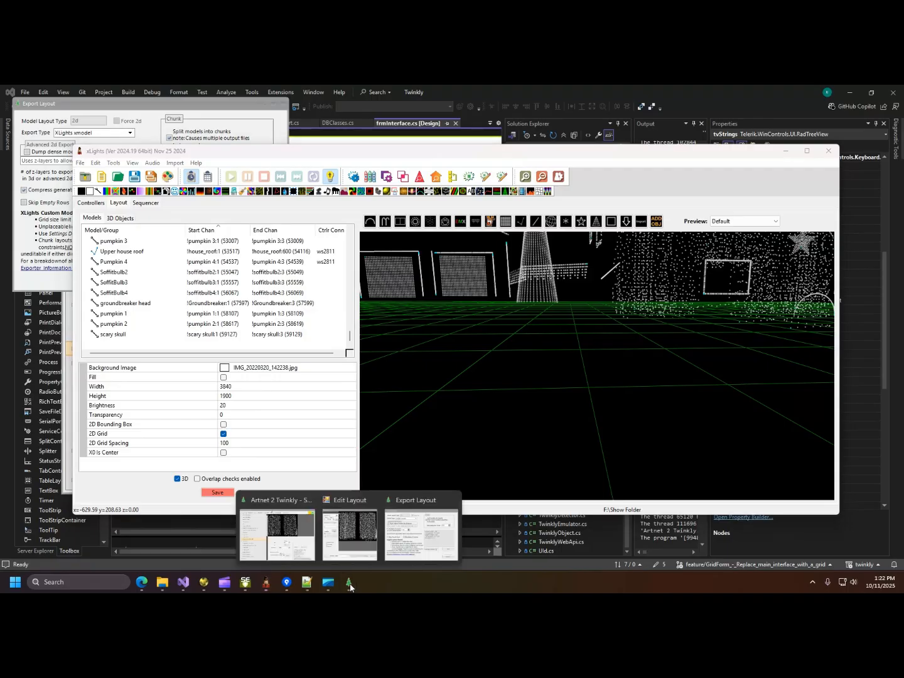
click(351, 534)
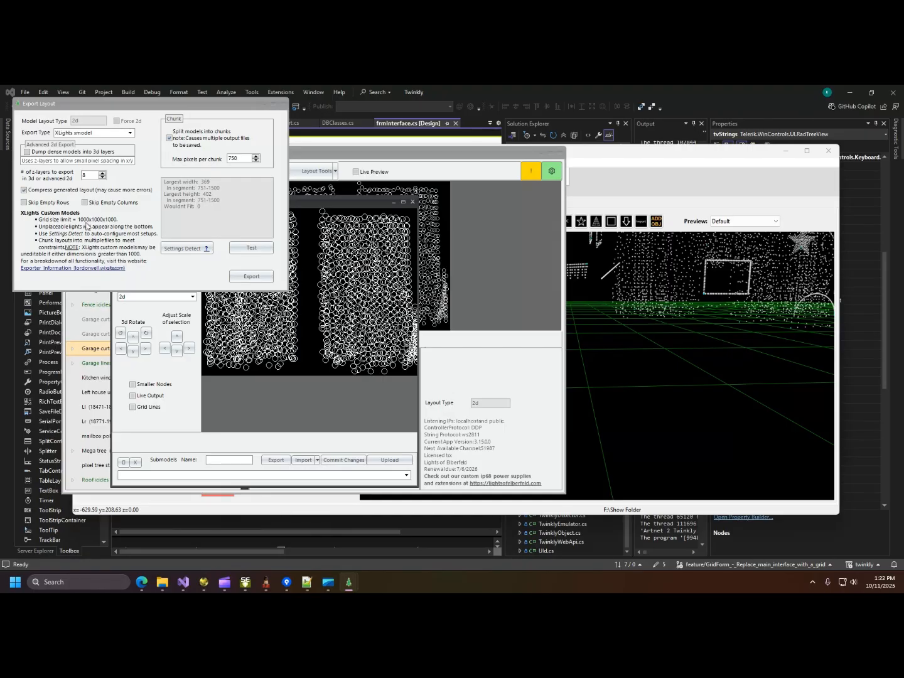
click(122, 133)
click(110, 151)
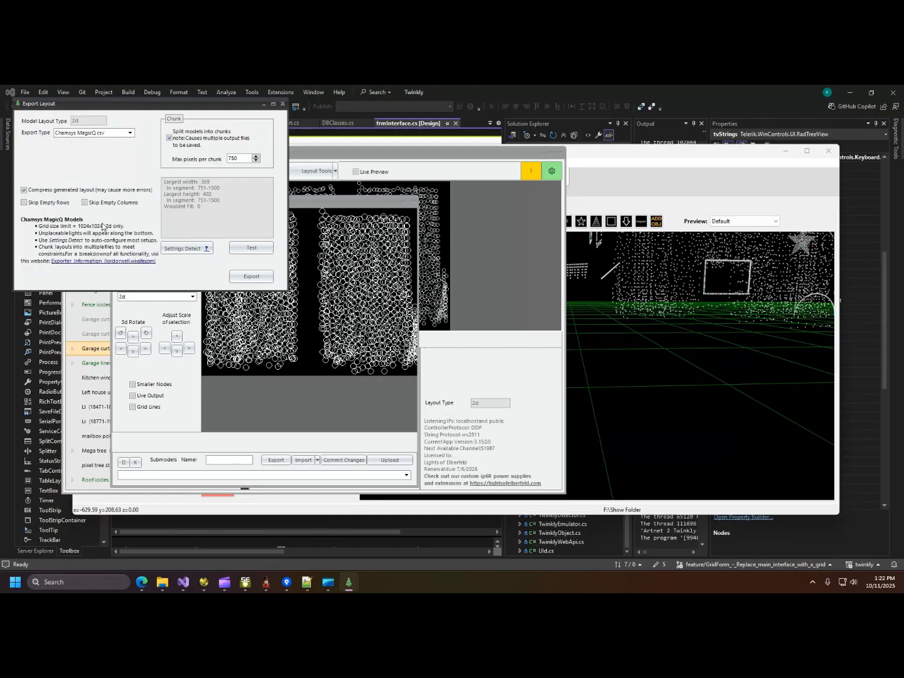
click(106, 133)
click(112, 168)
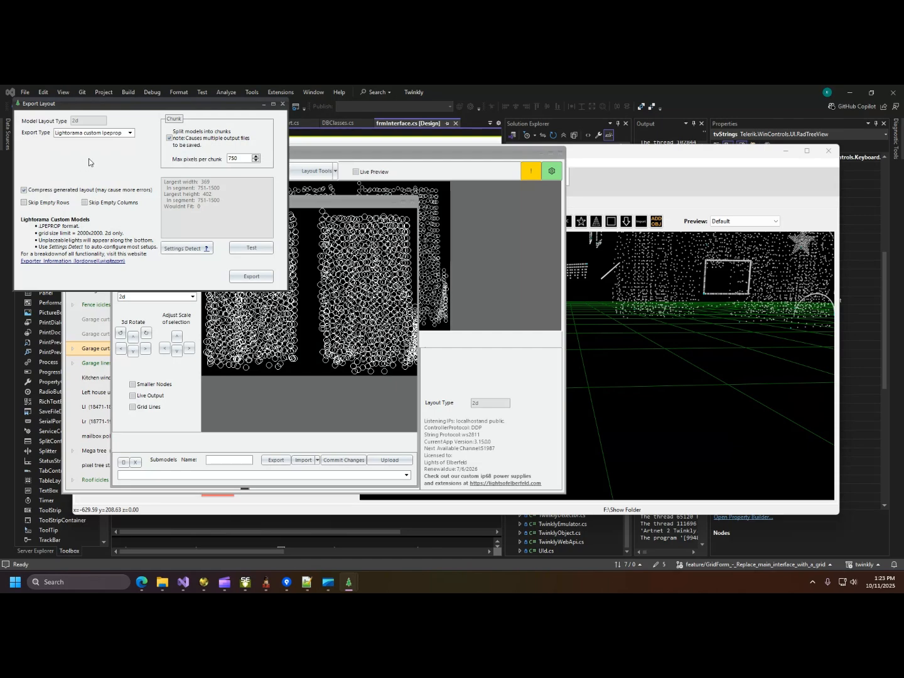
click(122, 135)
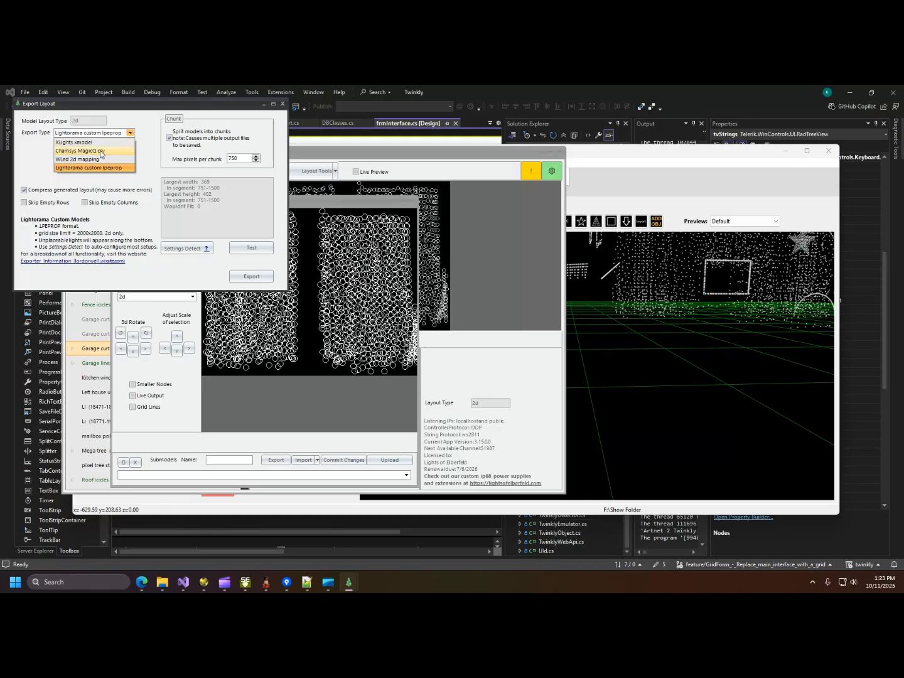
click(100, 150)
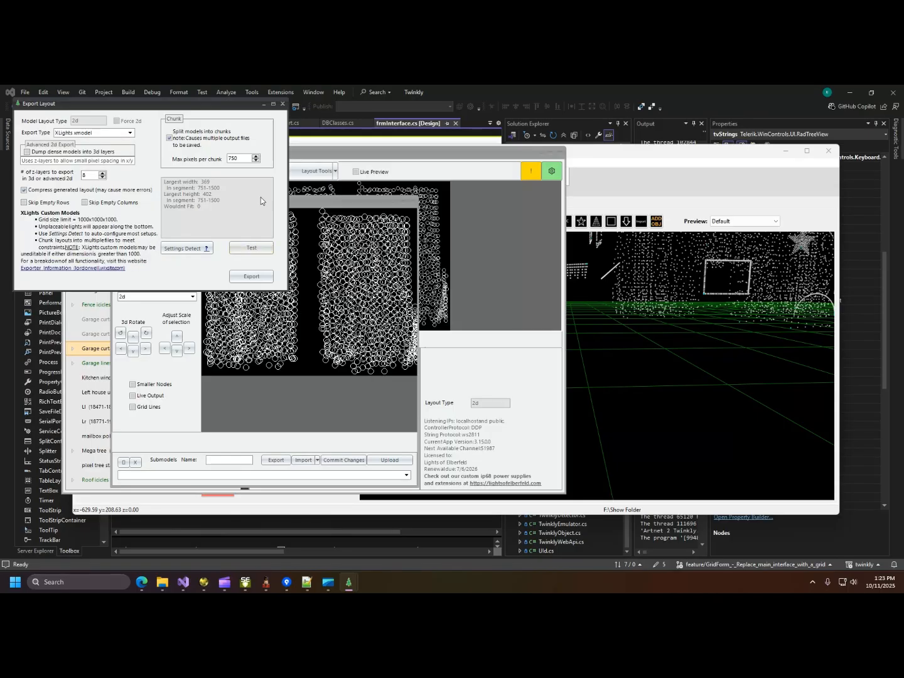
click(282, 104)
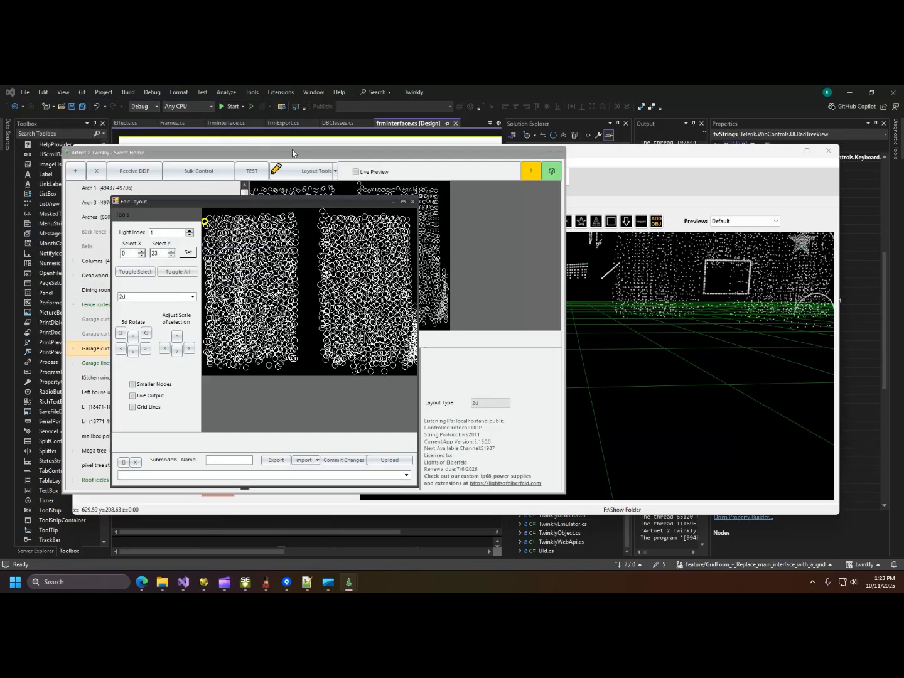
click(413, 202)
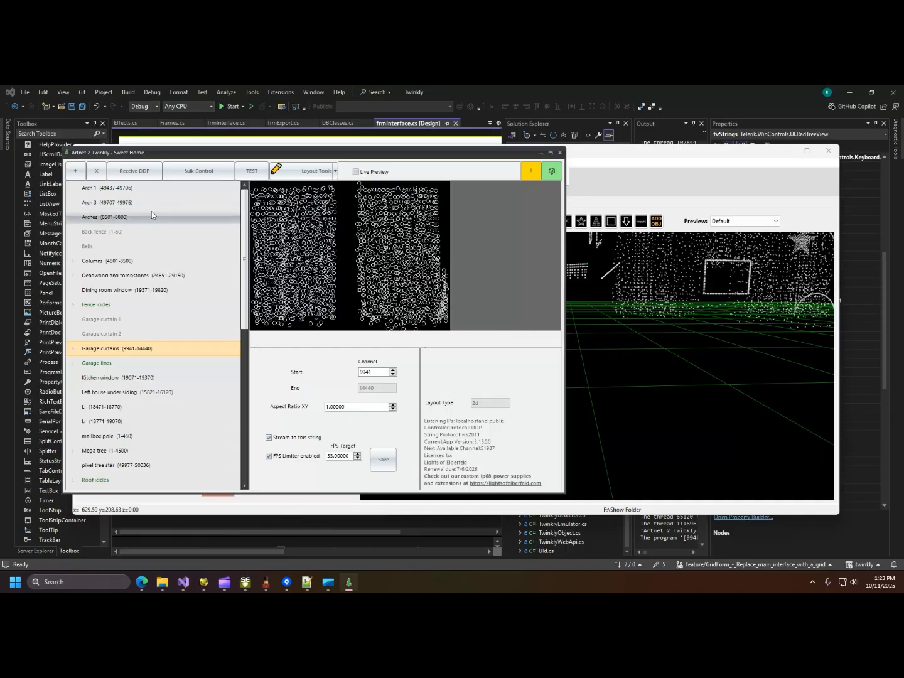
- Inspect the start channel settings of the Arch 1, Arch 3 and Arches strings
click(104, 189)
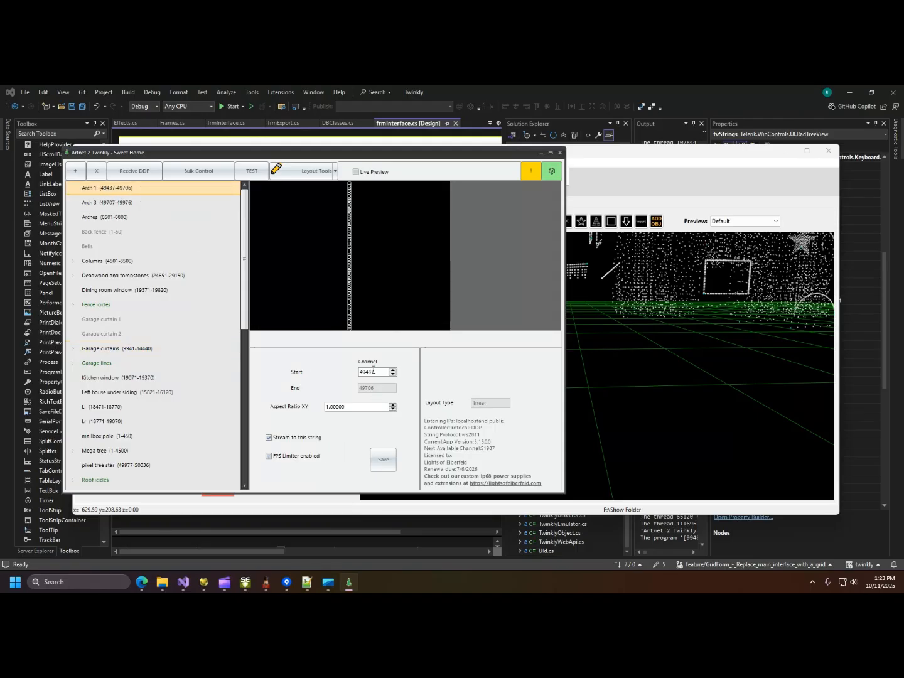
click(140, 203)
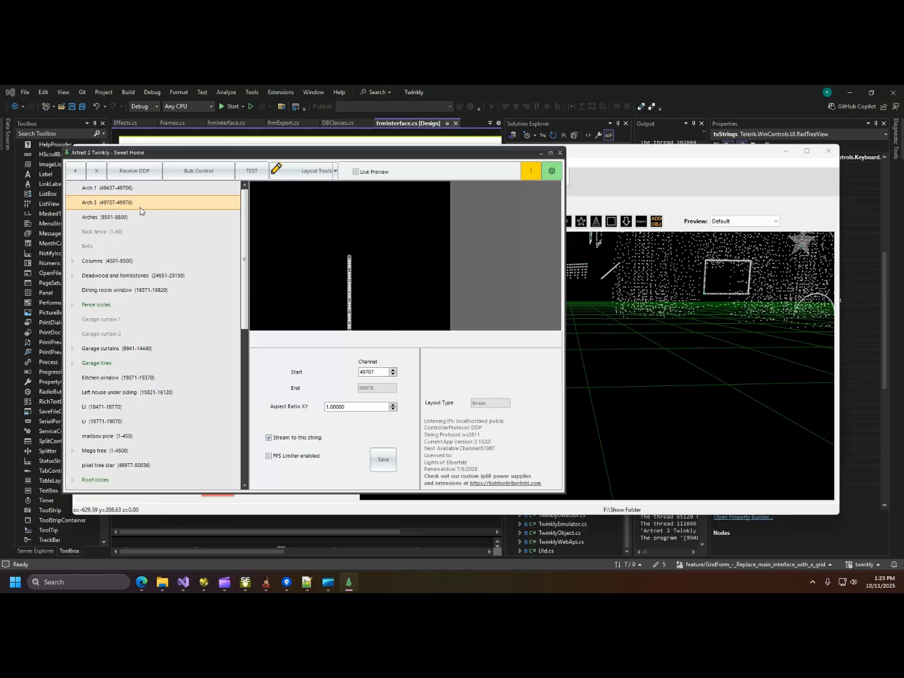
click(138, 219)
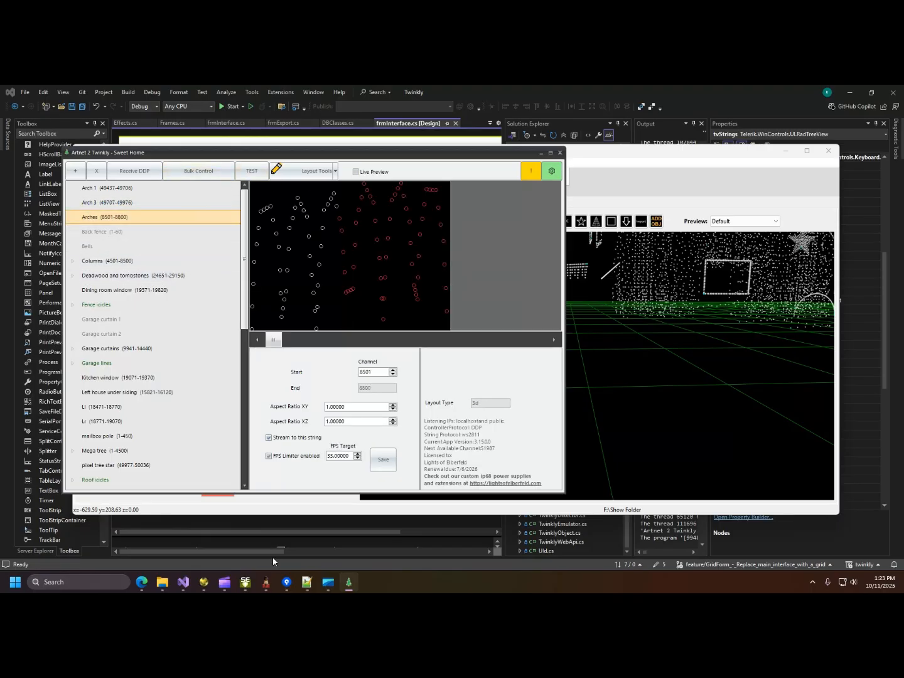
- Place the xLights window beside Artnet 2 Twinkly and compare the models' start and end channels with the string list
click(264, 584)
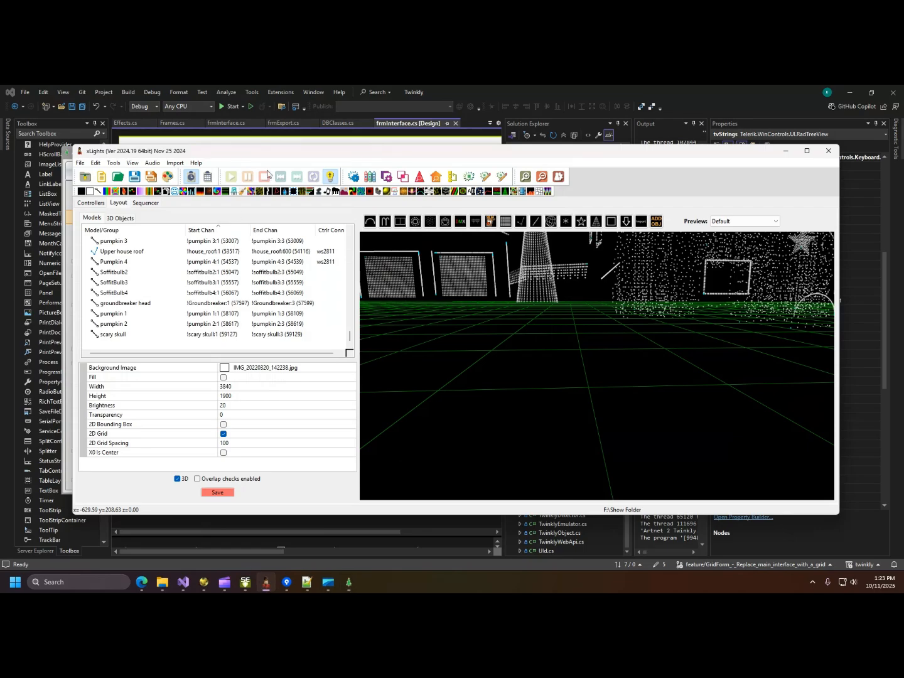
drag(306, 159, 611, 203)
scroll(521, 361, up, 15)
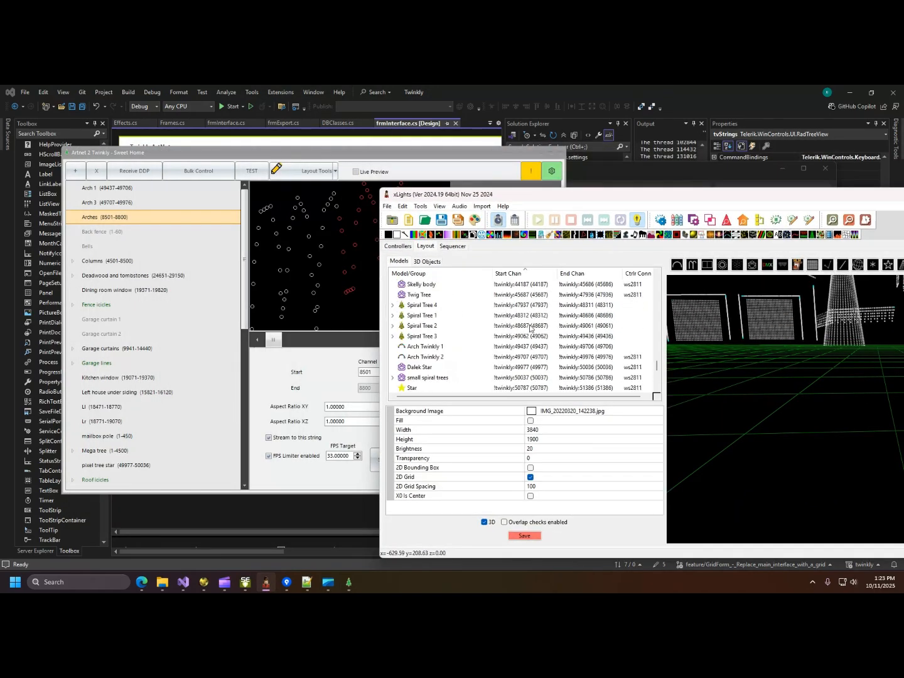
scroll(521, 361, up, 10)
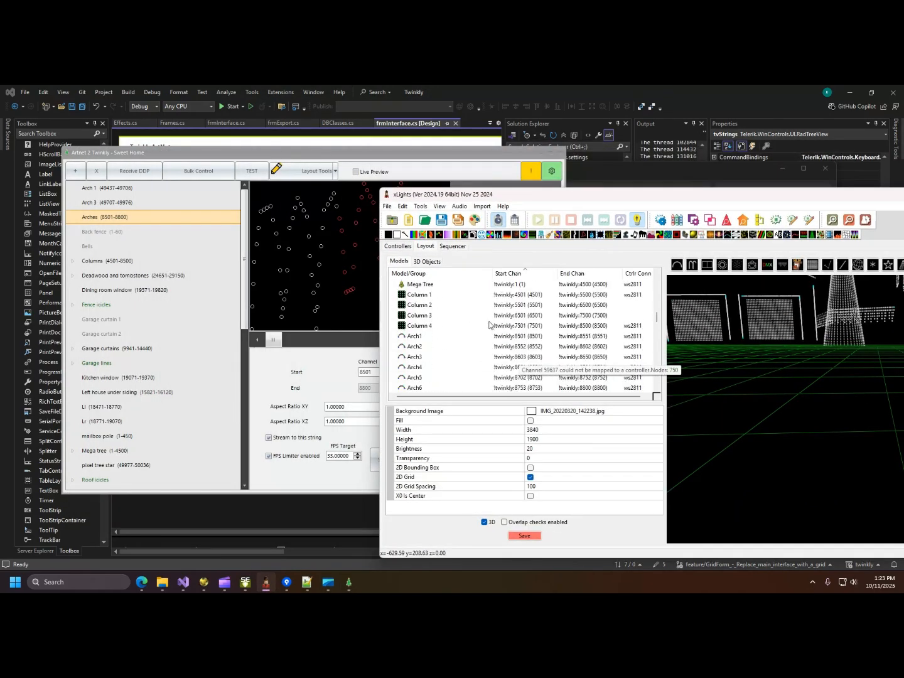
scroll(415, 316, up, 1)
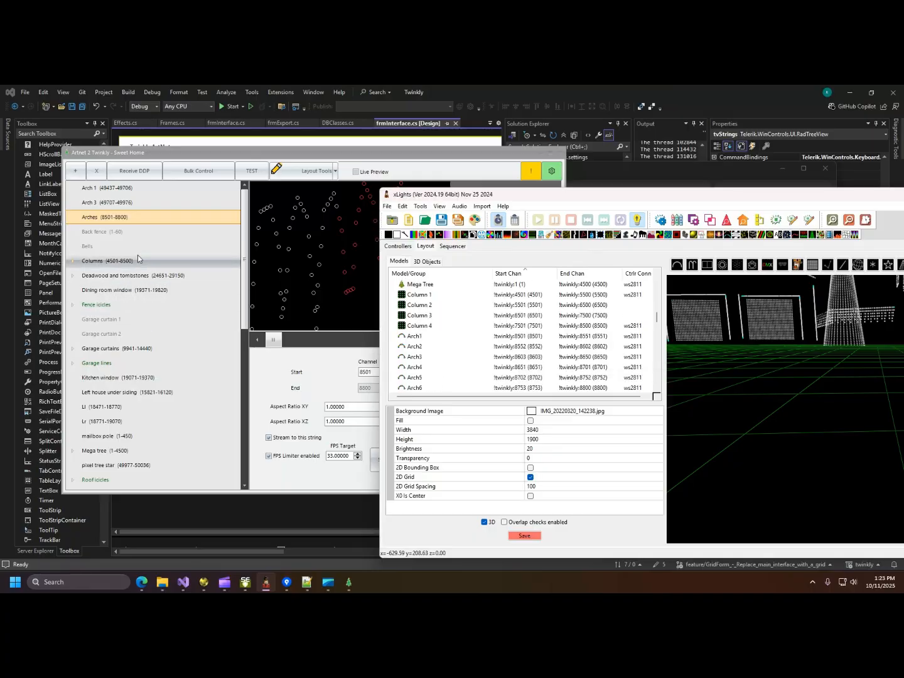
scroll(153, 310, down, 2)
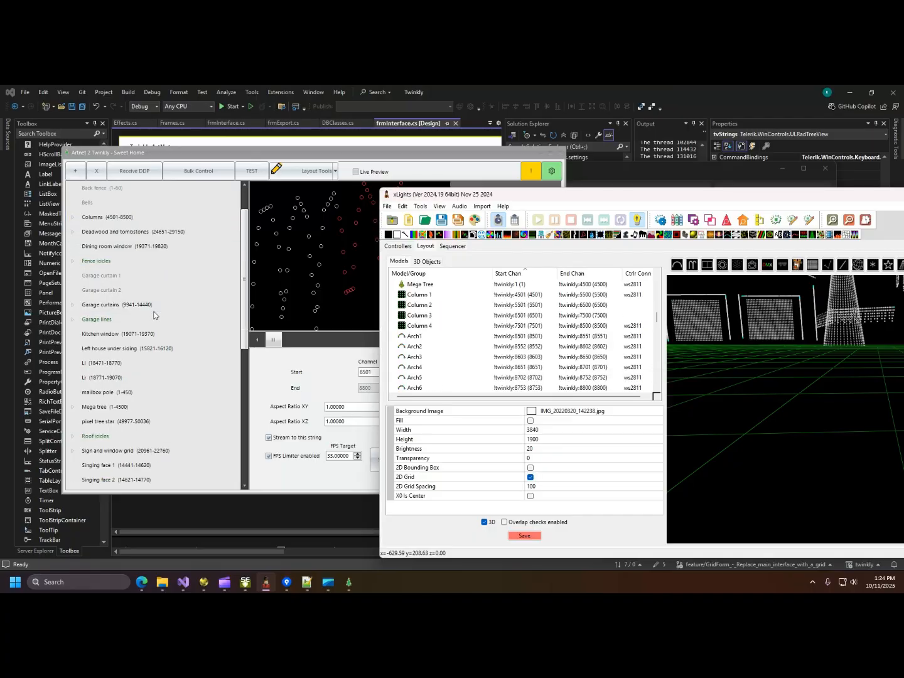
scroll(153, 313, down, 1)
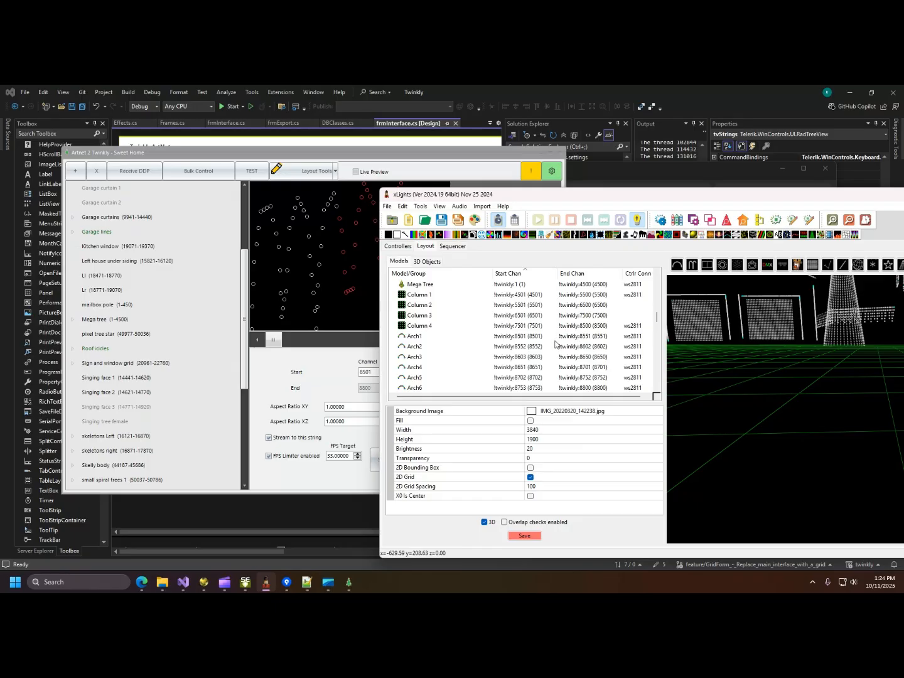
- Enable showing universe/channel instead of channel in the Artnet 2 Twinkly settings and save them
click(327, 362)
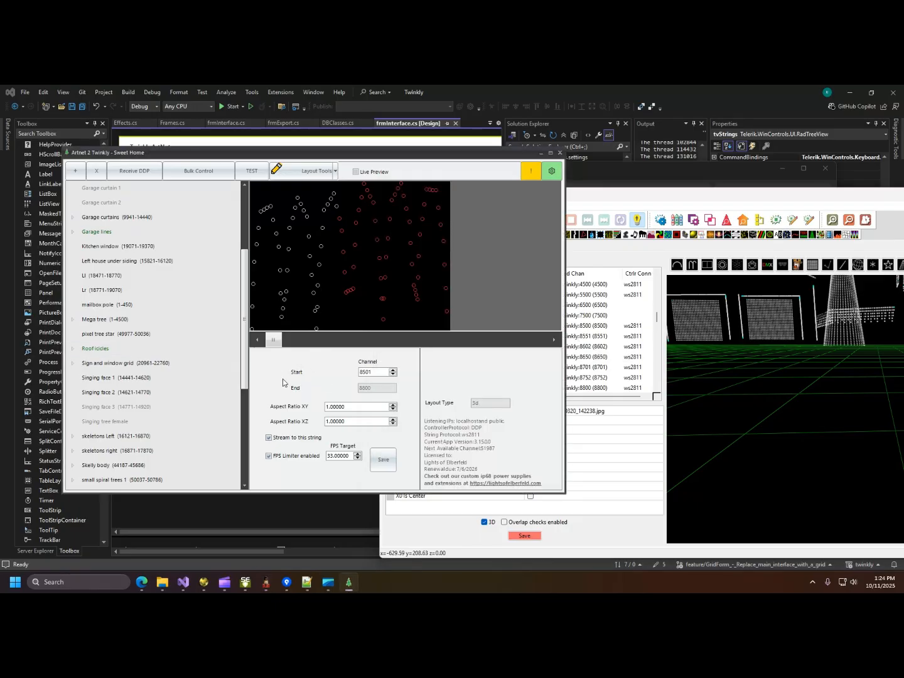
click(551, 171)
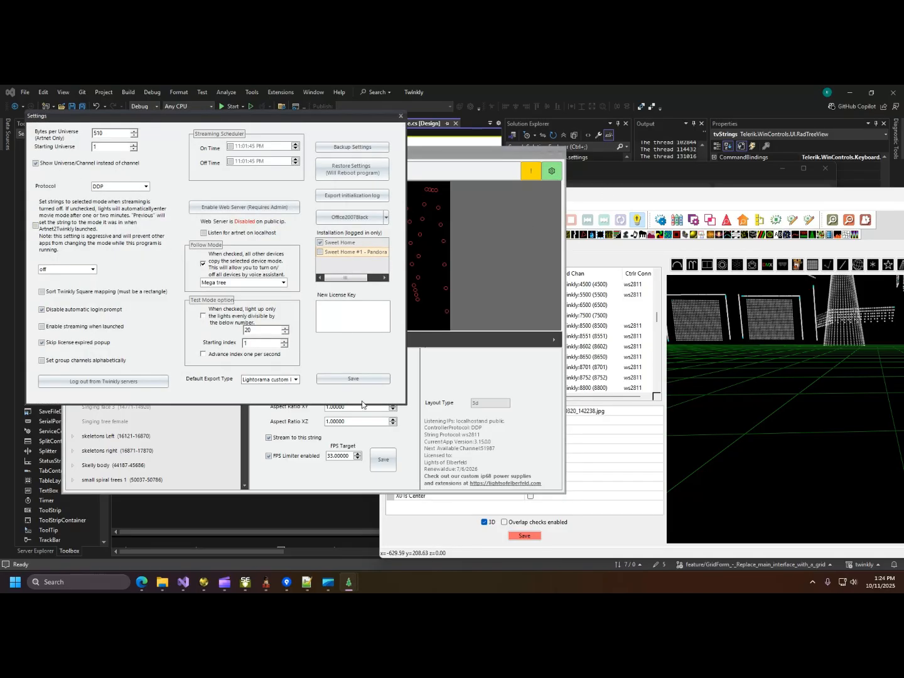
click(350, 378)
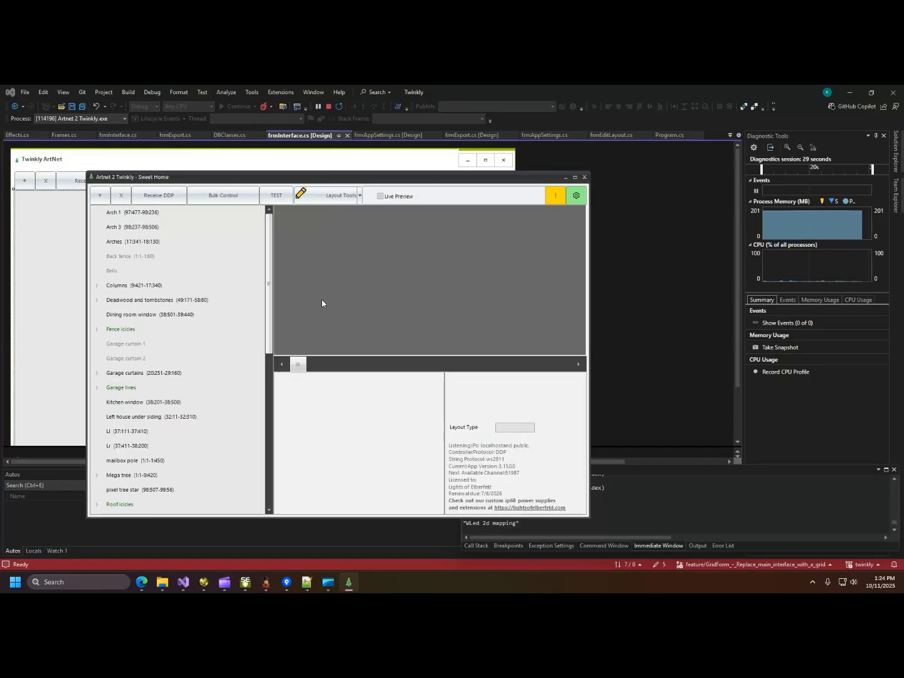
- Inspect the start universe and channel fields of Arch 1 and Mega tree
click(145, 212)
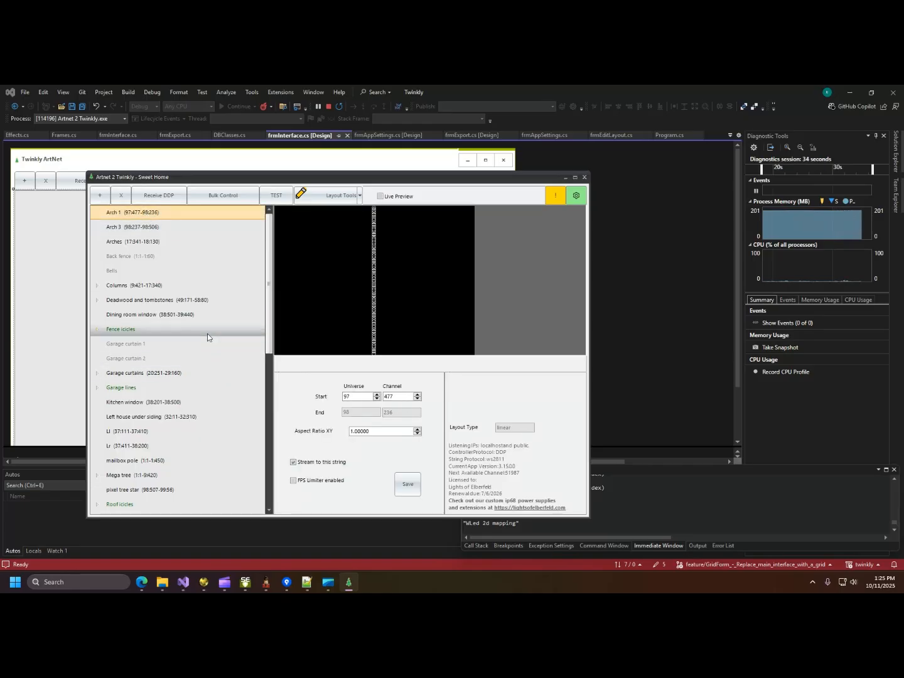
scroll(211, 317, down, 2)
scroll(211, 343, down, 2)
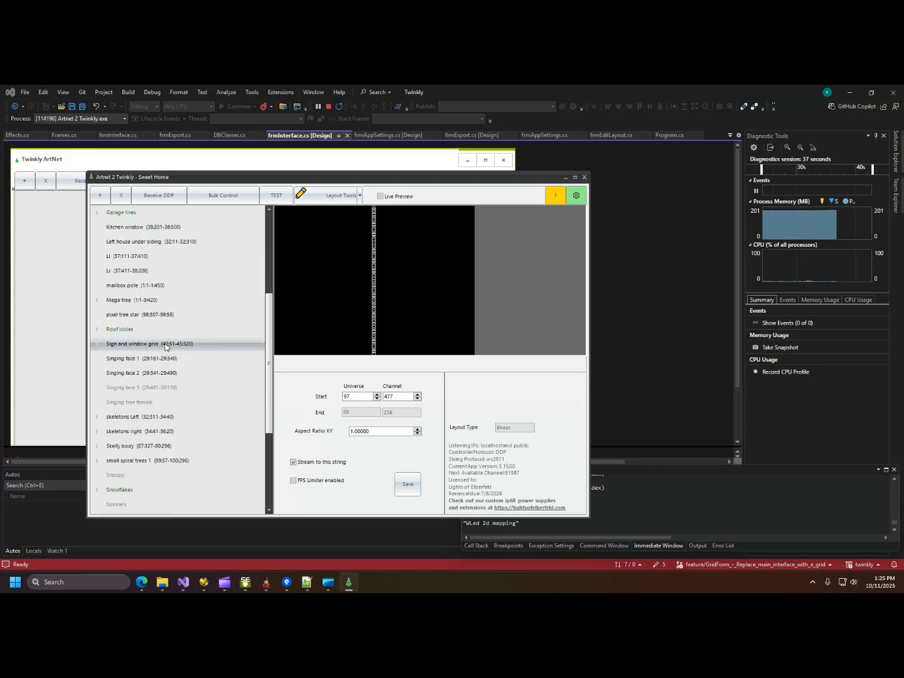
click(171, 302)
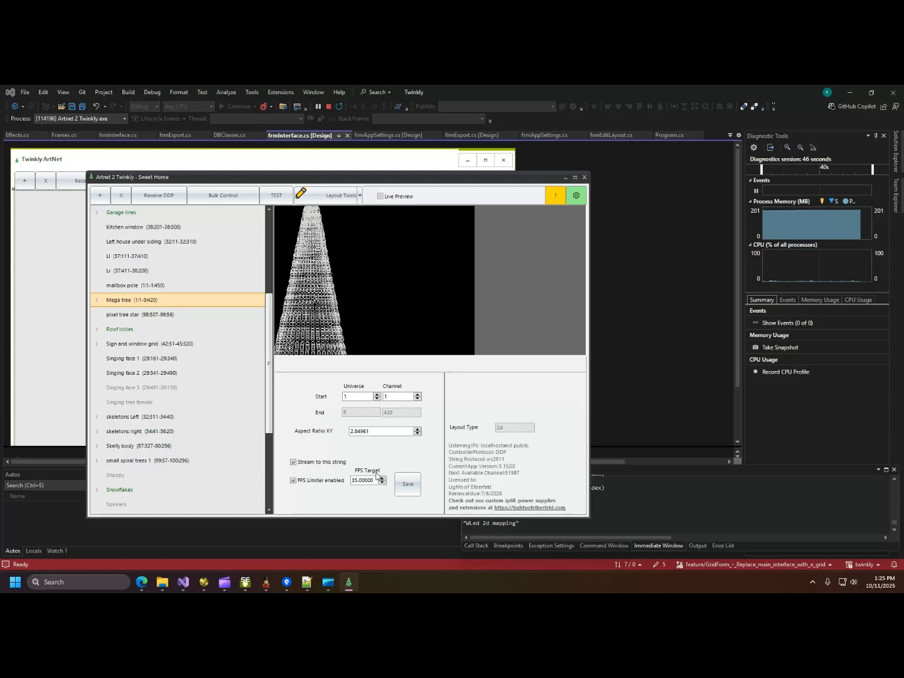
click(355, 398)
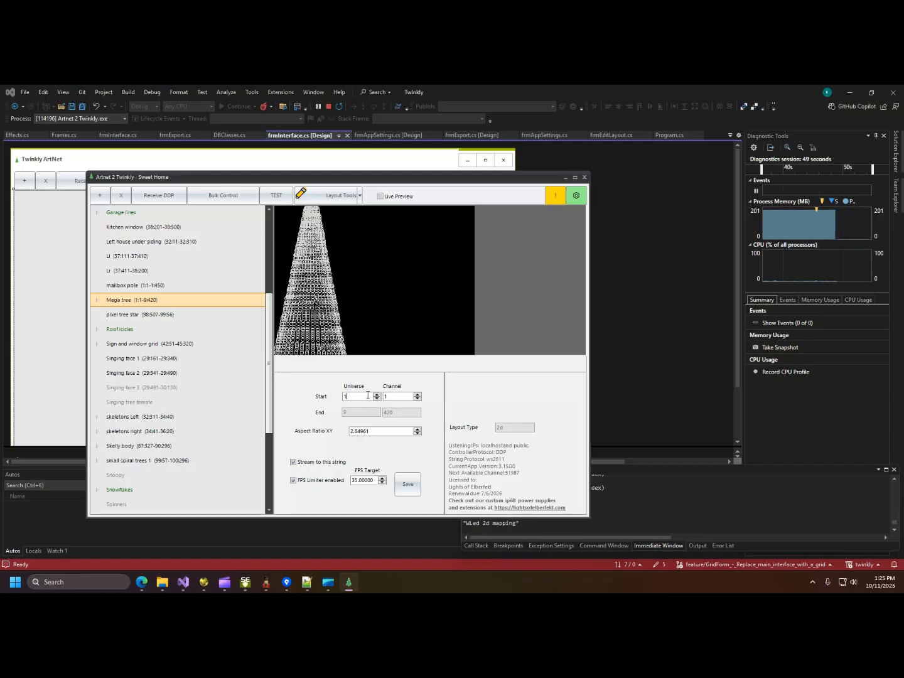
- Set the starting universe to 0 in the settings and save them
click(572, 195)
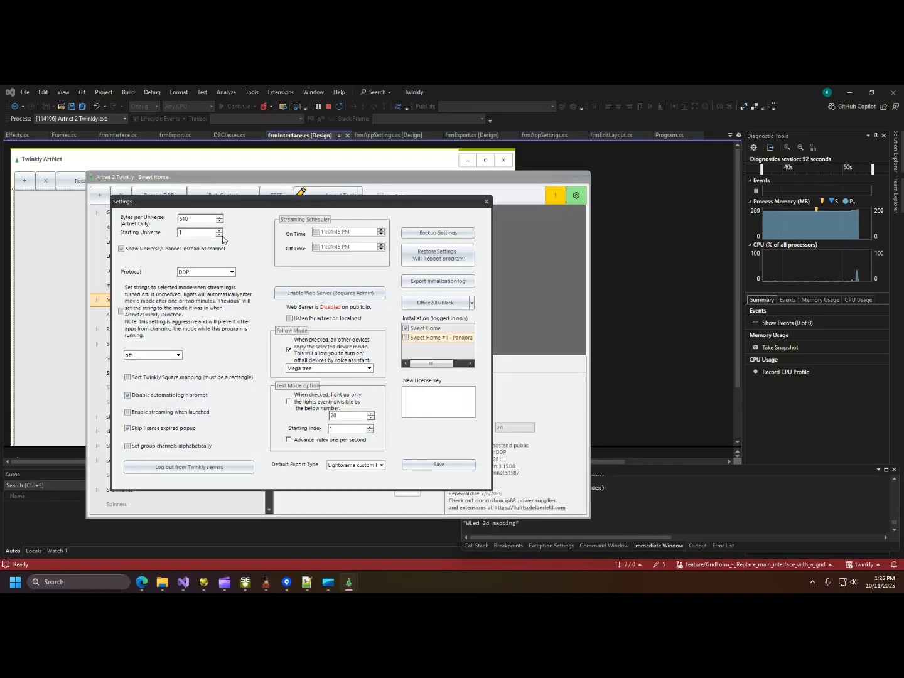
click(218, 235)
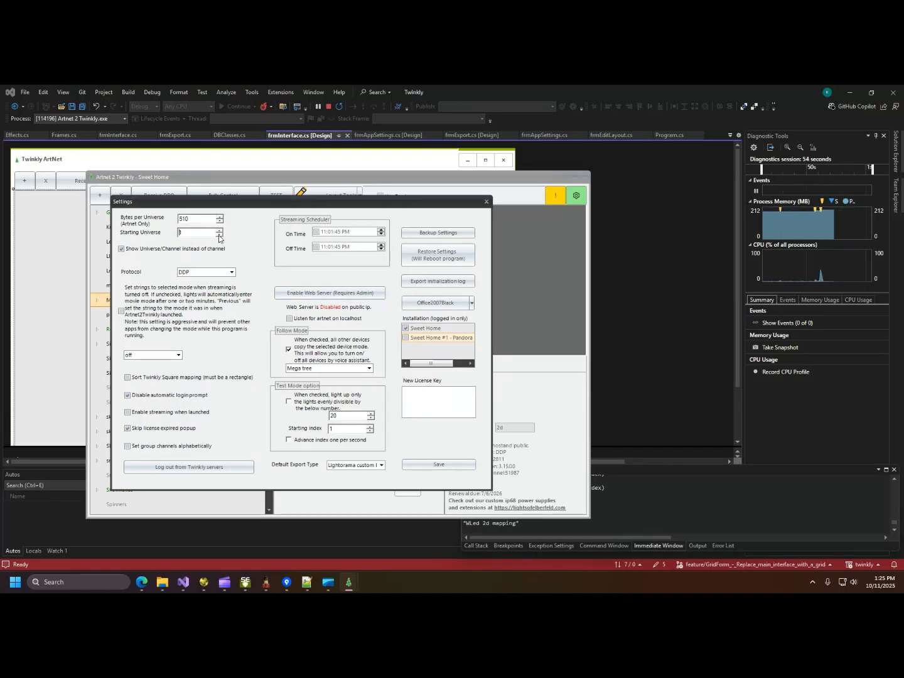
click(422, 465)
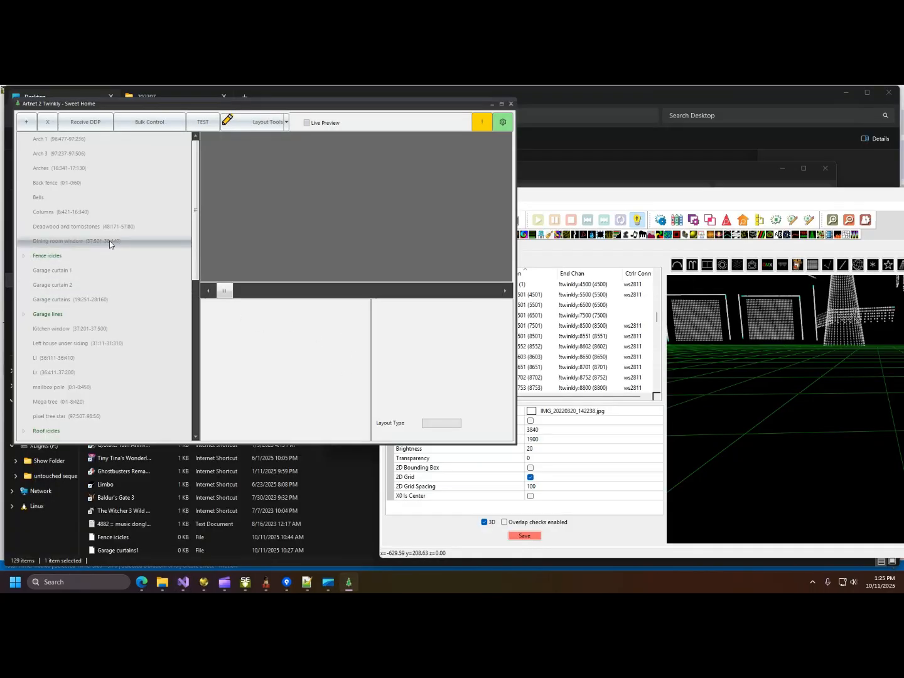
- Set the starting universe to 1 in the Artnet 2 Twinkly settings and save them
click(73, 402)
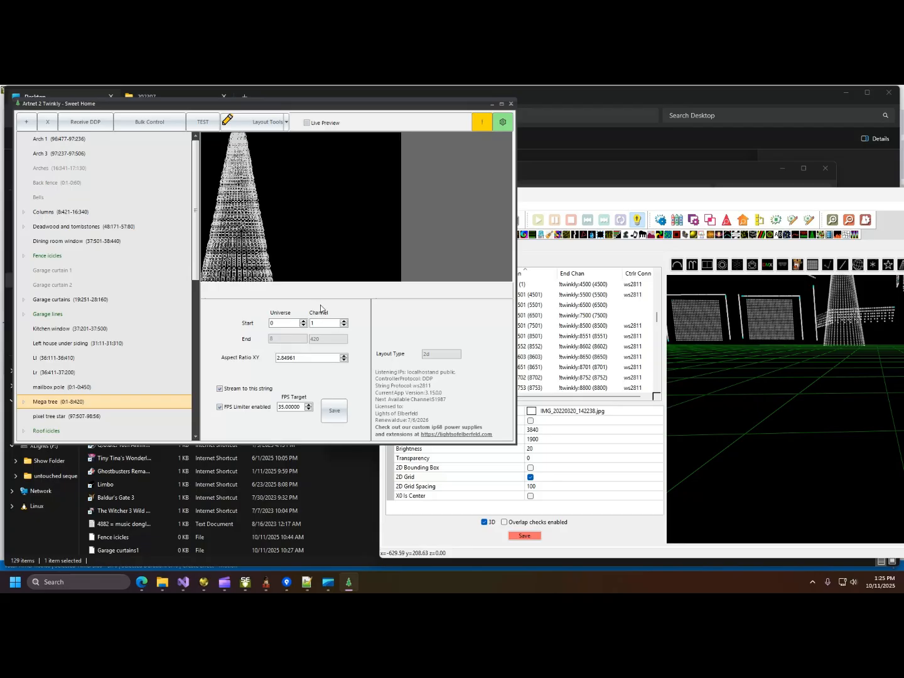
click(502, 122)
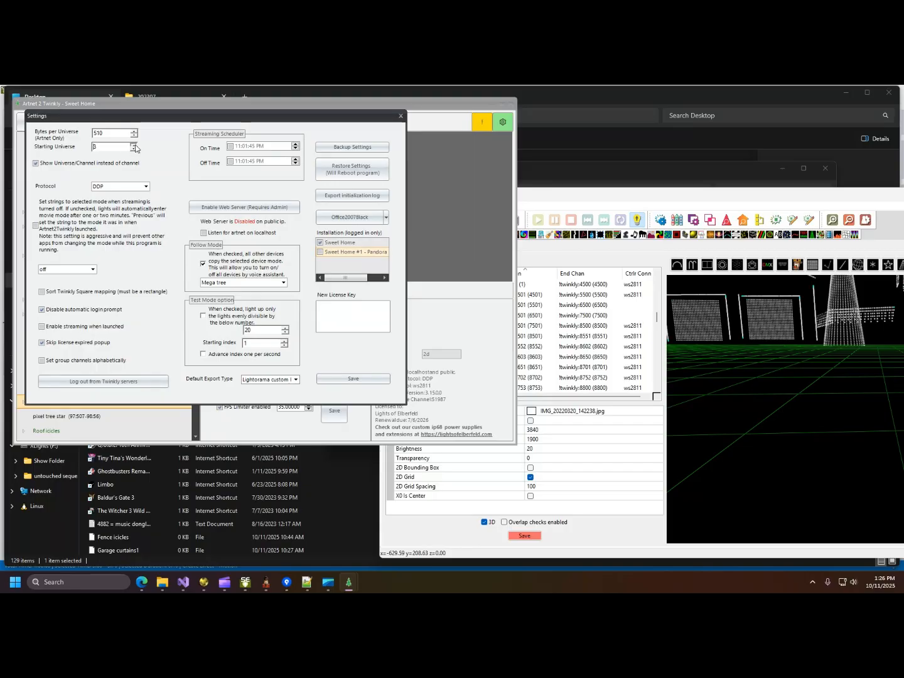
click(133, 145)
click(134, 145)
click(355, 379)
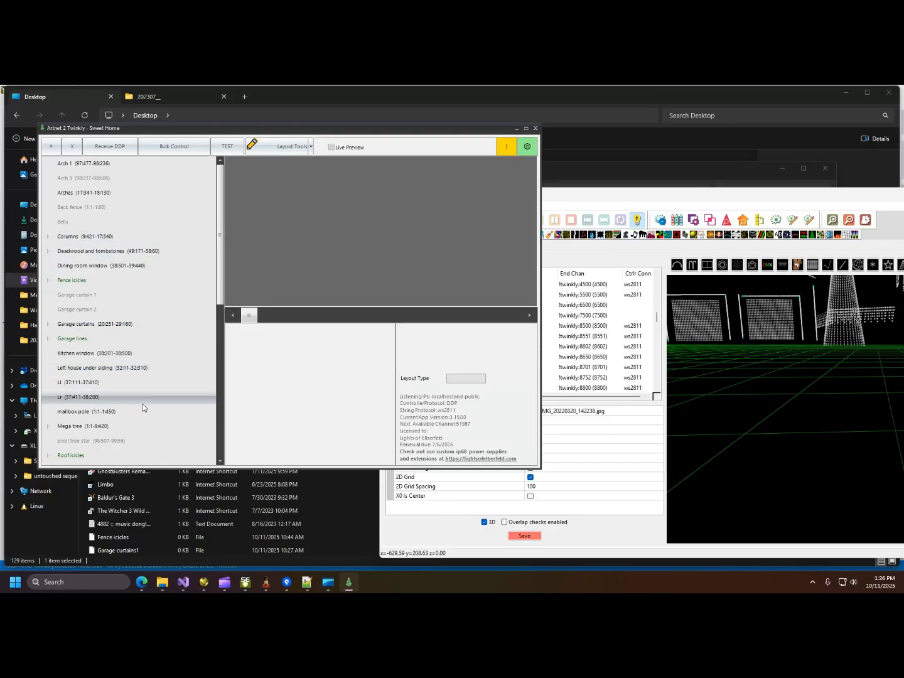
- Try starting Garage curtain 1 at universe 2, channel 3, and discard the unsaved edit
click(143, 295)
click(329, 346)
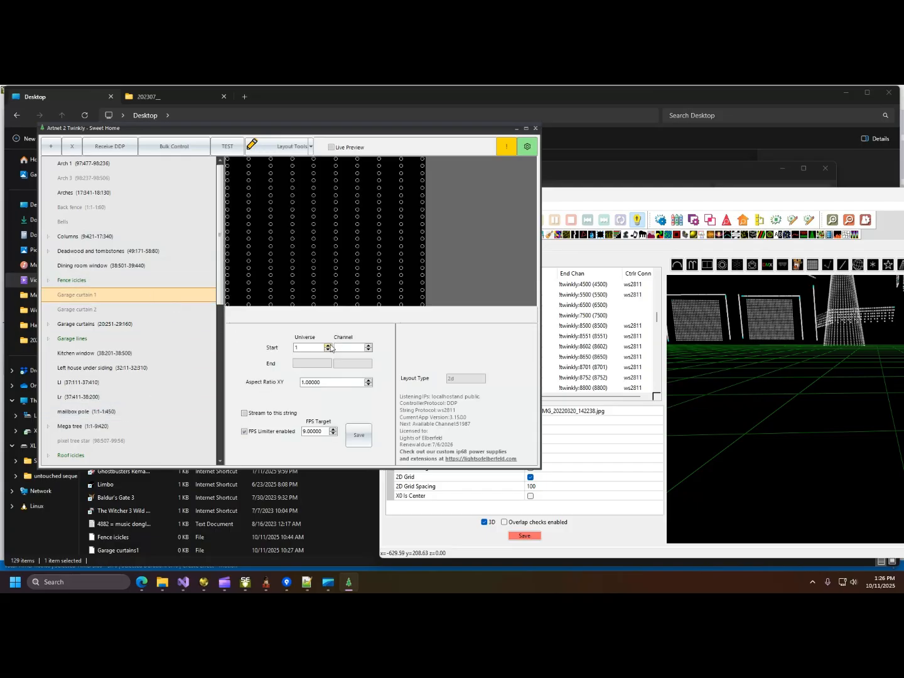
click(369, 347)
click(138, 324)
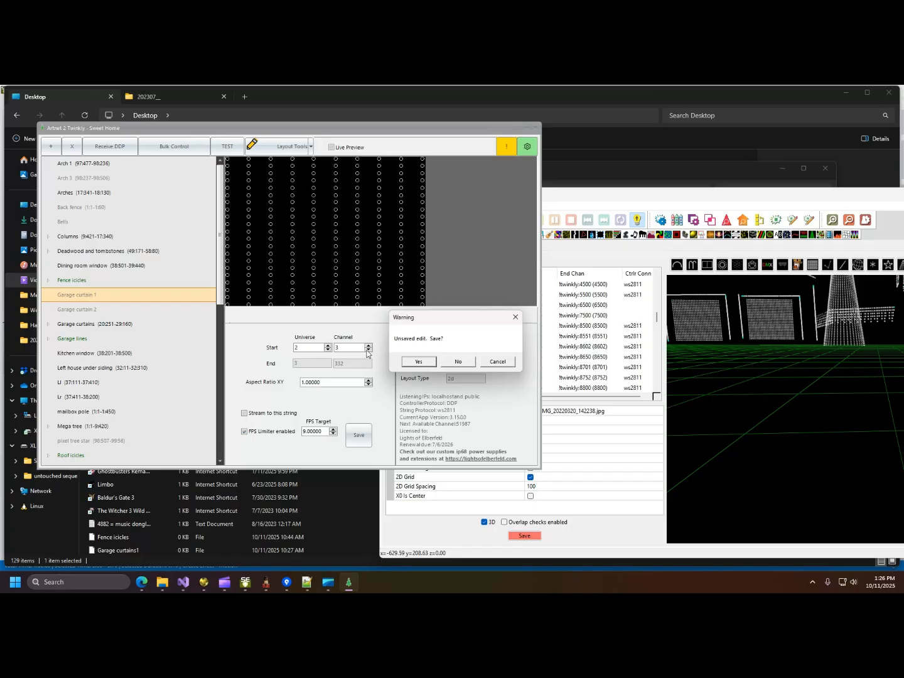
click(458, 363)
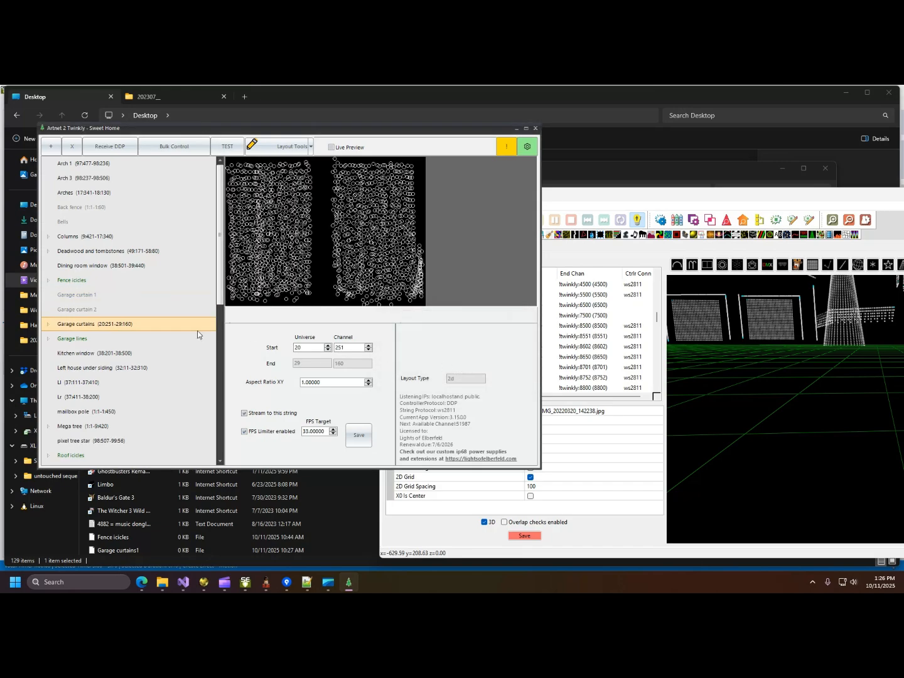
- Compare the start universe and channel fields of Garage curtain 1, Garage curtain 2 and Garage curtains
click(115, 310)
click(123, 295)
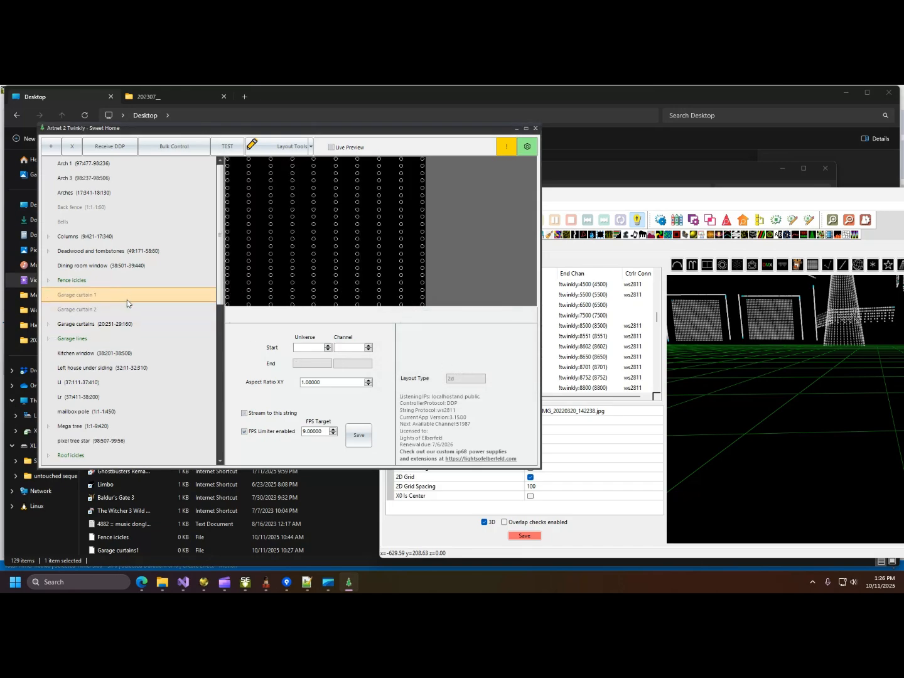
click(135, 308)
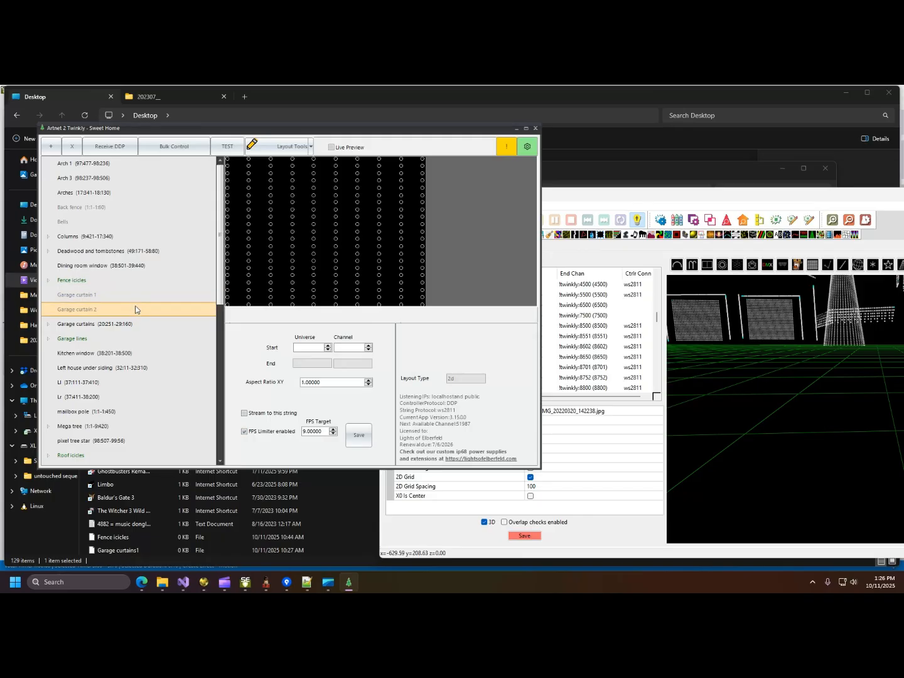
click(135, 297)
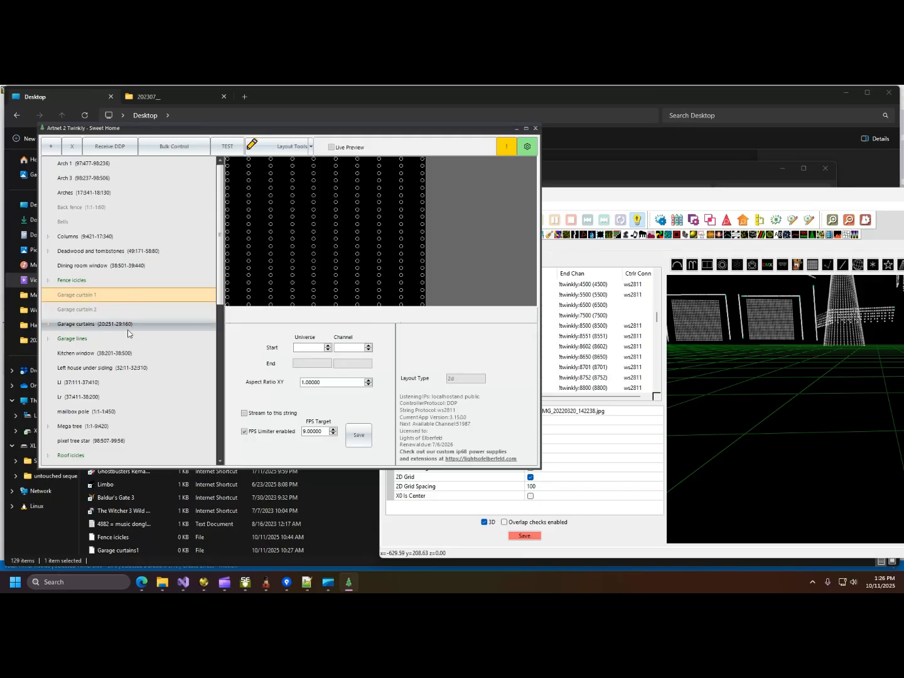
click(140, 309)
click(144, 295)
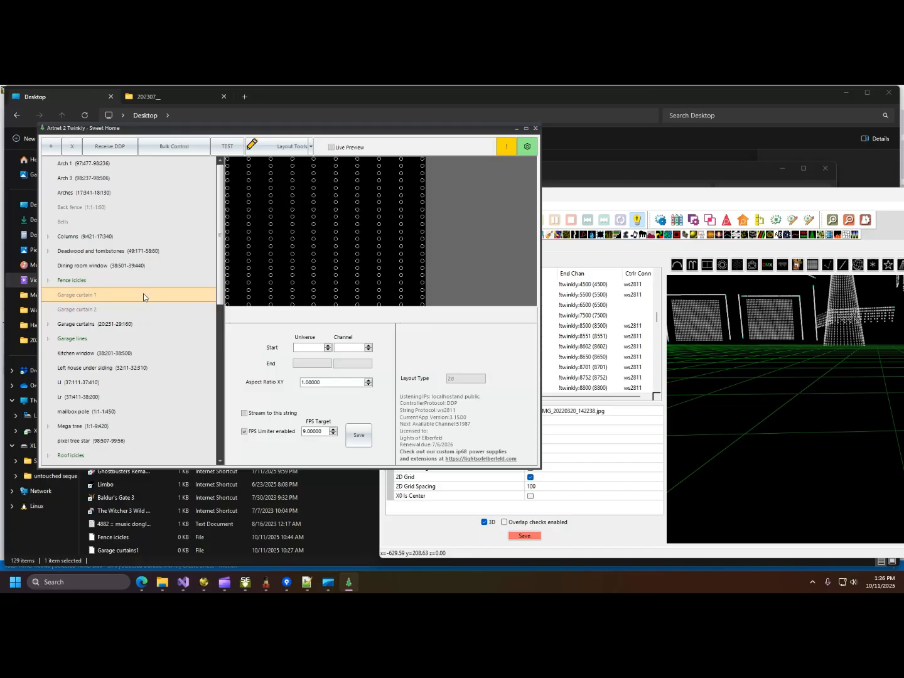
click(127, 308)
click(135, 324)
click(113, 295)
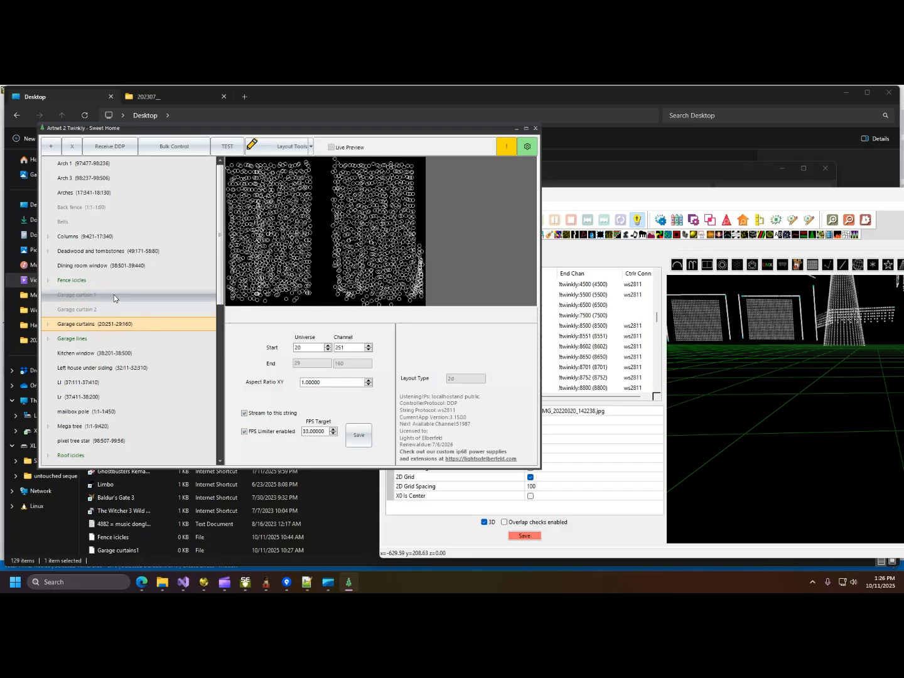
click(124, 308)
click(150, 327)
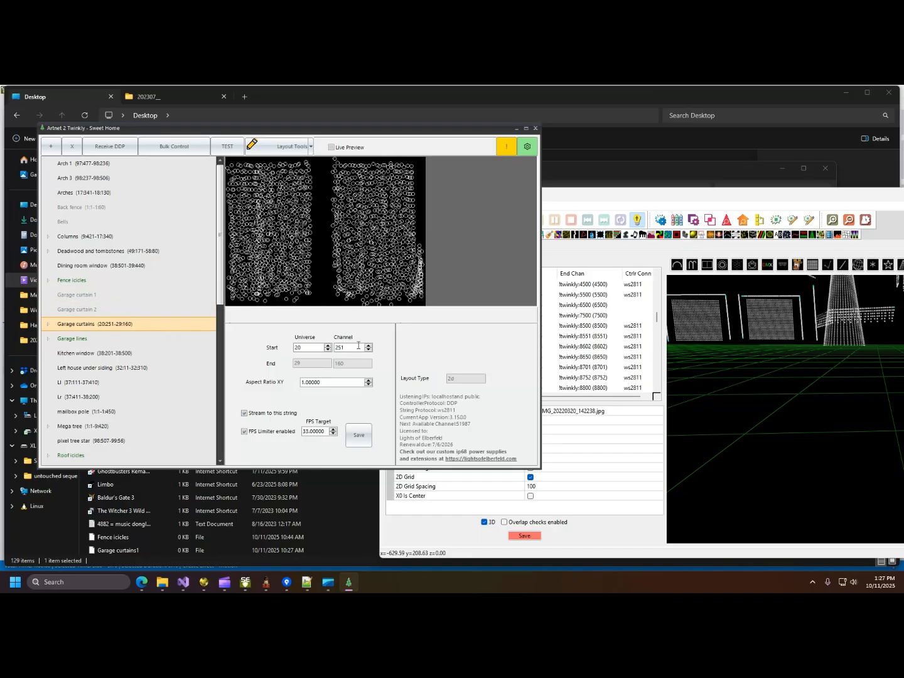
- Raise the Garage curtains start channel by one and save, and return it to 251 and save again
click(368, 345)
click(362, 436)
click(368, 350)
click(358, 435)
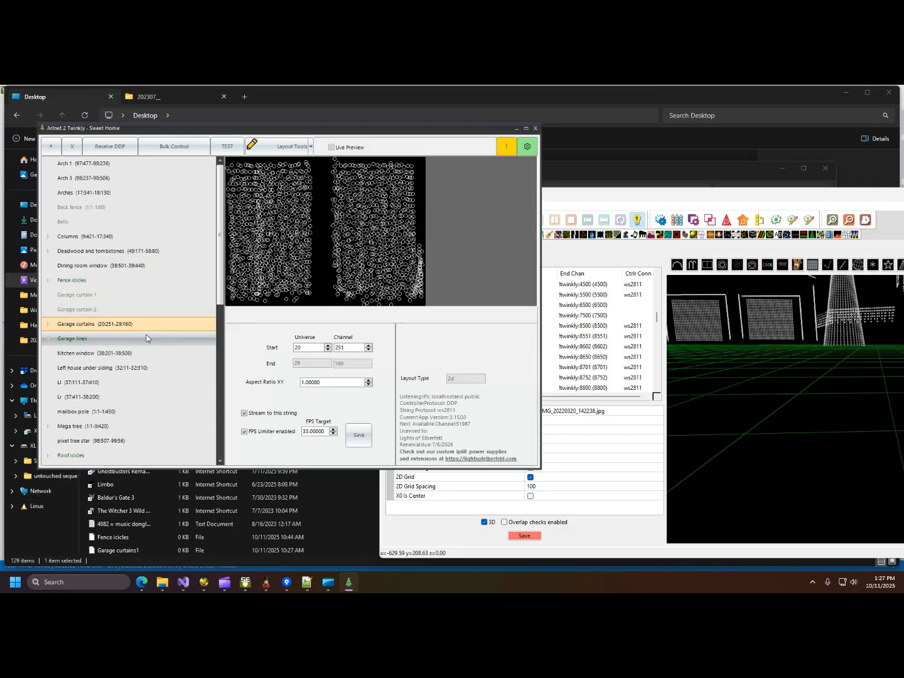
- Open the layout export for the Columns string and set its export type to XLights xmodel
scroll(148, 339, down, 2)
scroll(150, 347, up, 2)
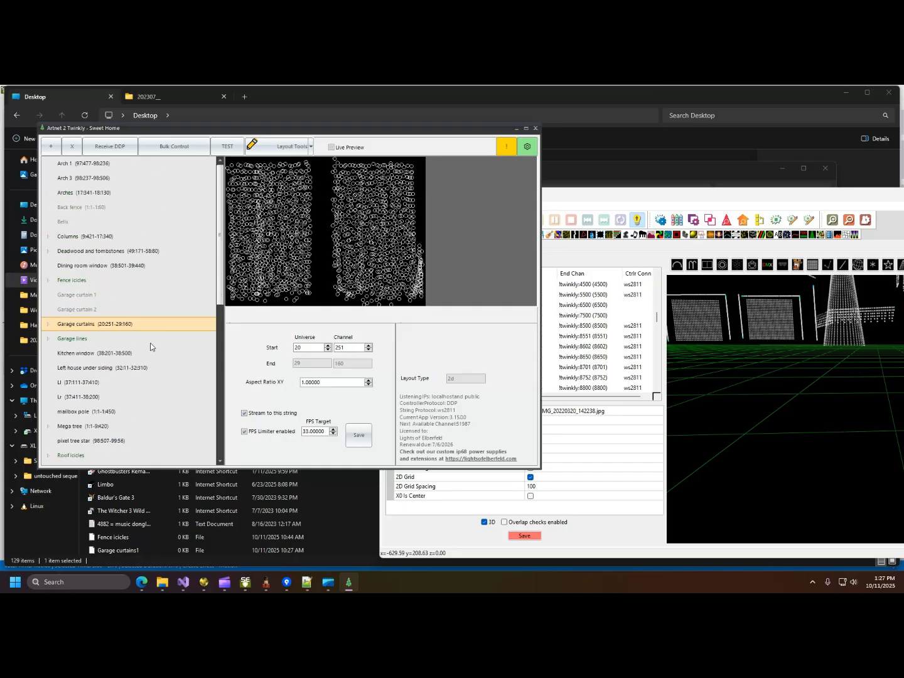
click(104, 239)
click(280, 146)
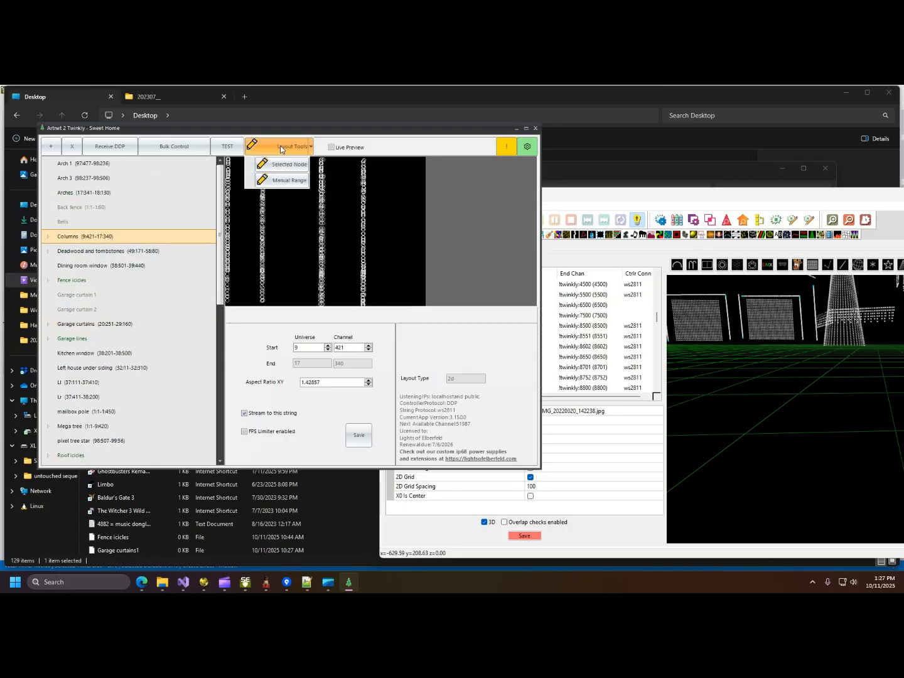
click(294, 166)
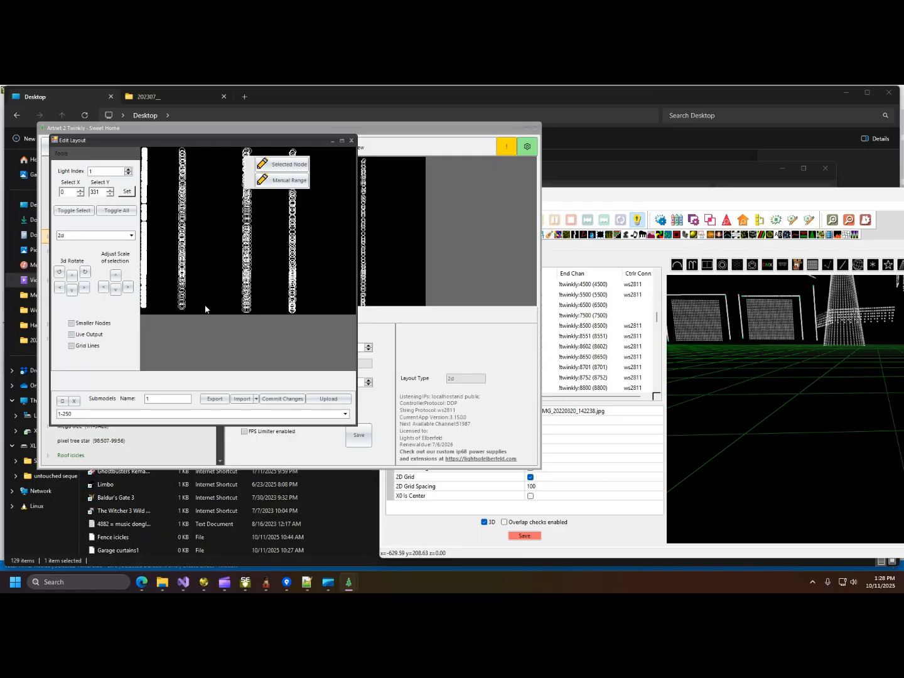
click(215, 398)
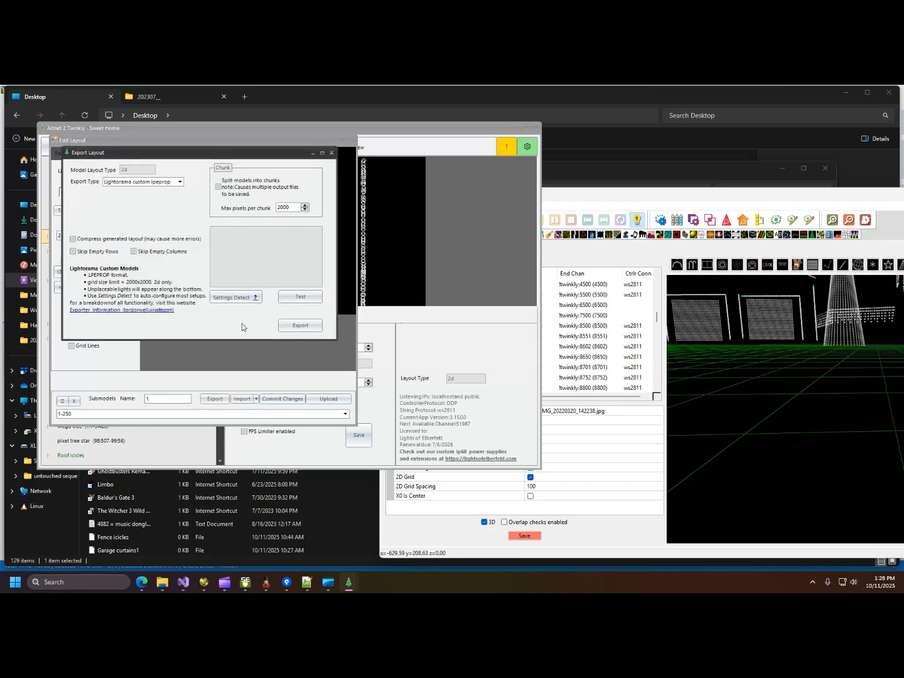
click(179, 182)
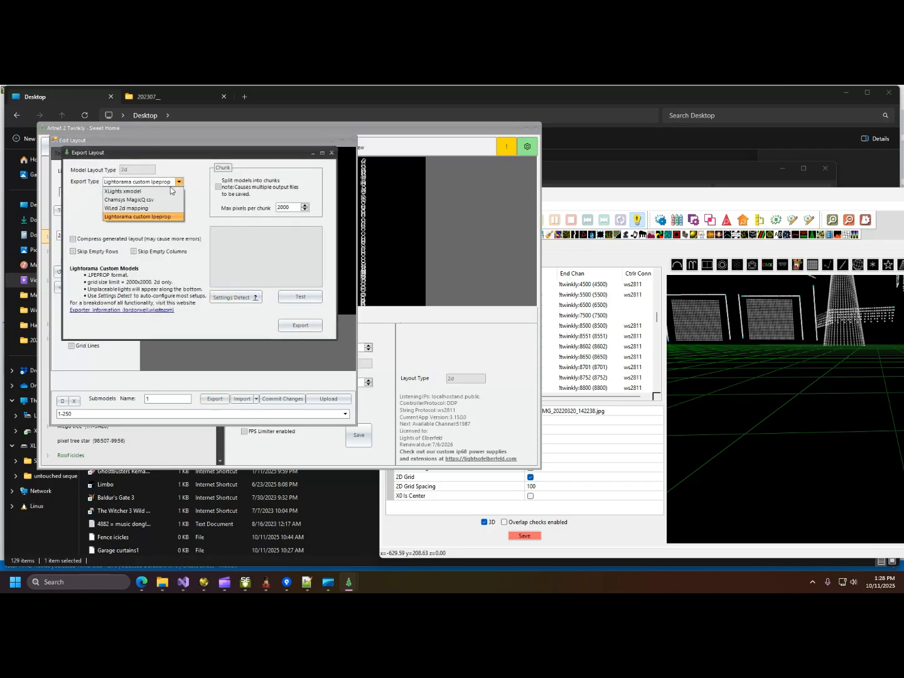
click(149, 192)
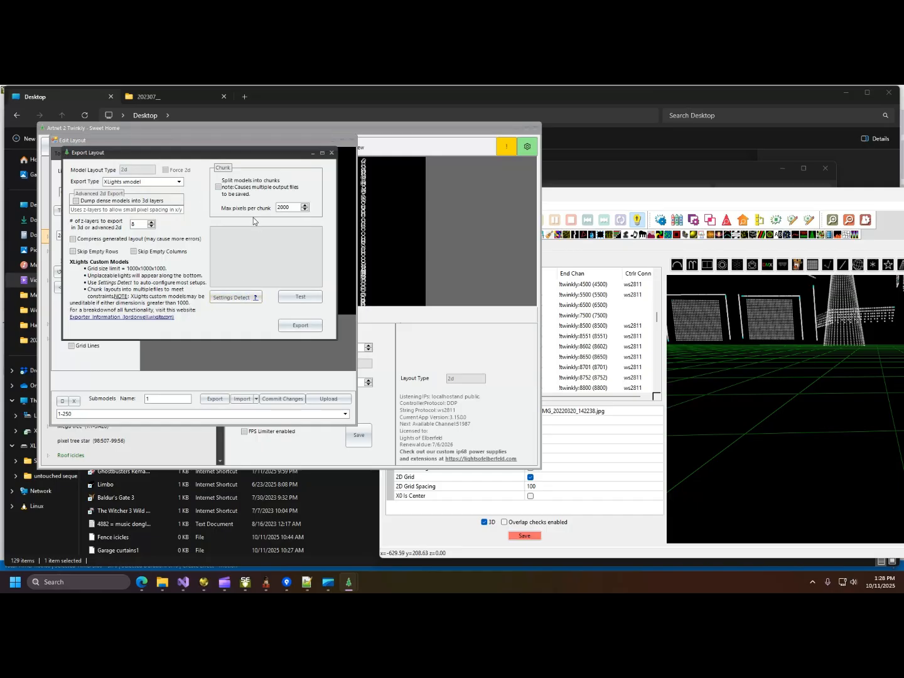
- Test the Columns export and save it to the Desktop as Columns.xmodel, replacing the existing file, and close the layout editor
click(303, 296)
click(313, 327)
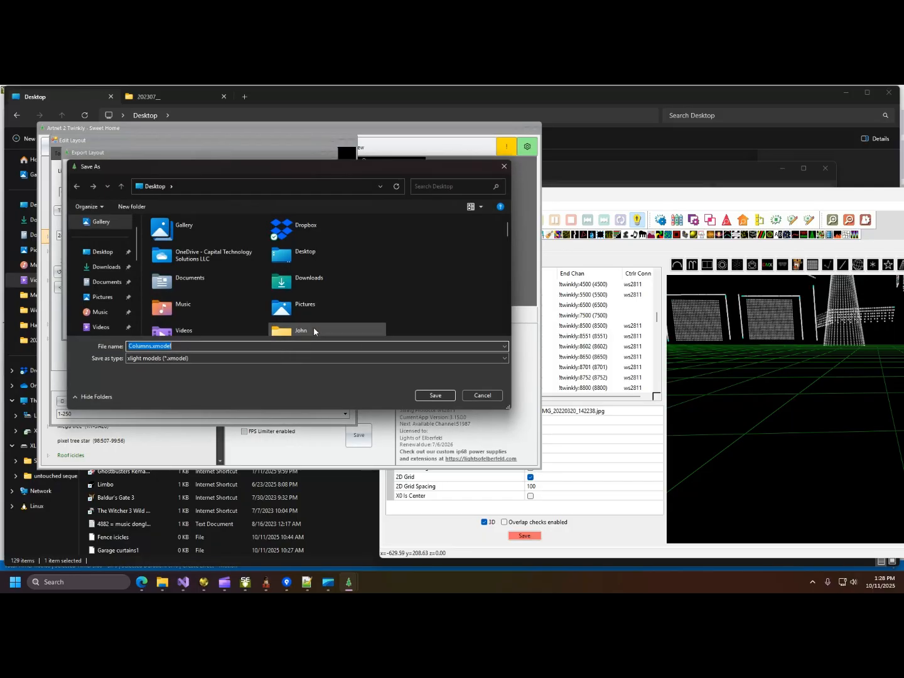
click(436, 396)
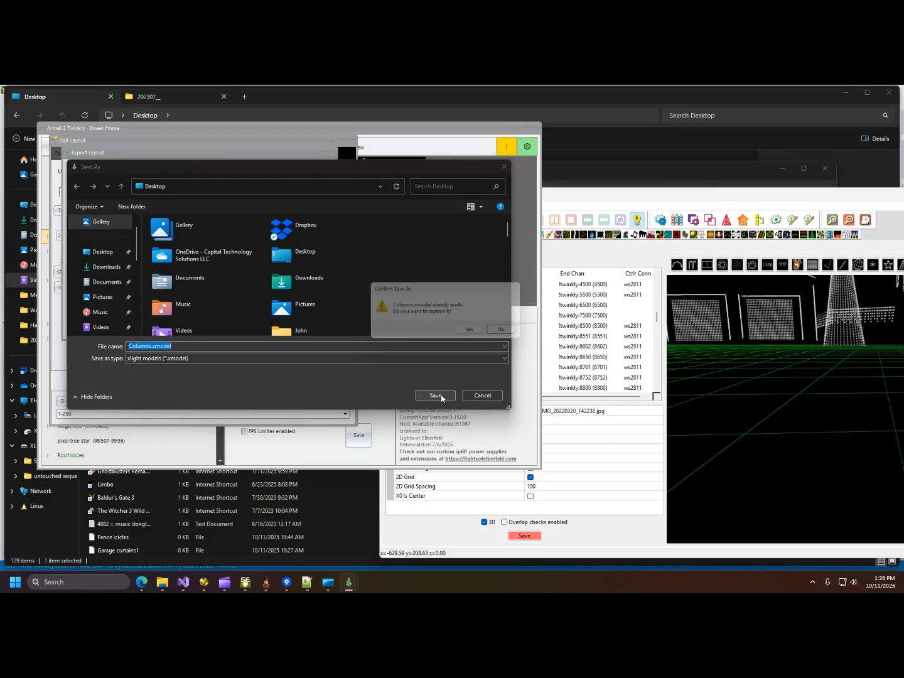
click(478, 337)
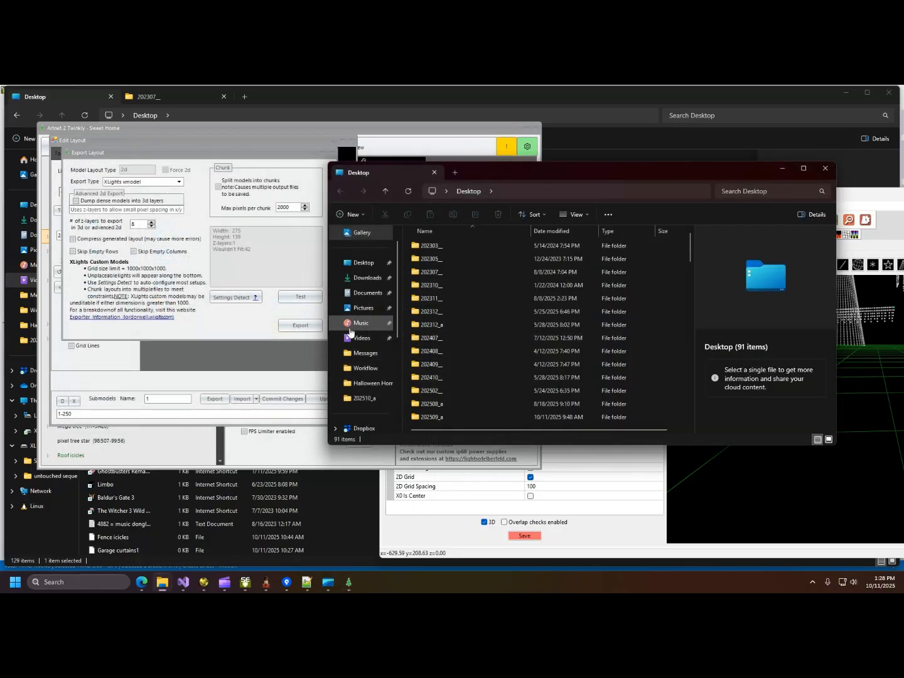
click(236, 324)
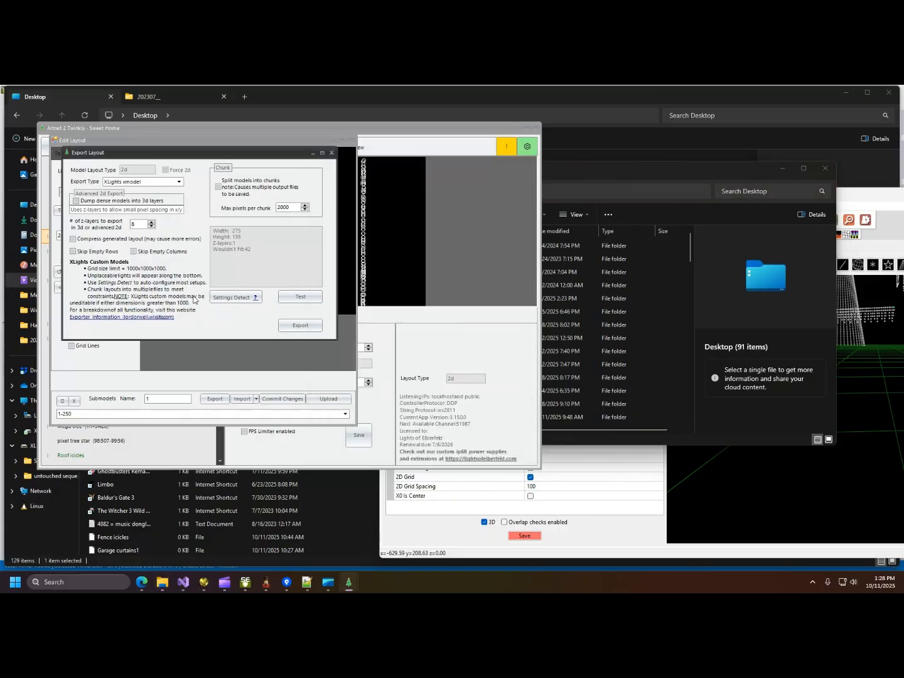
click(330, 154)
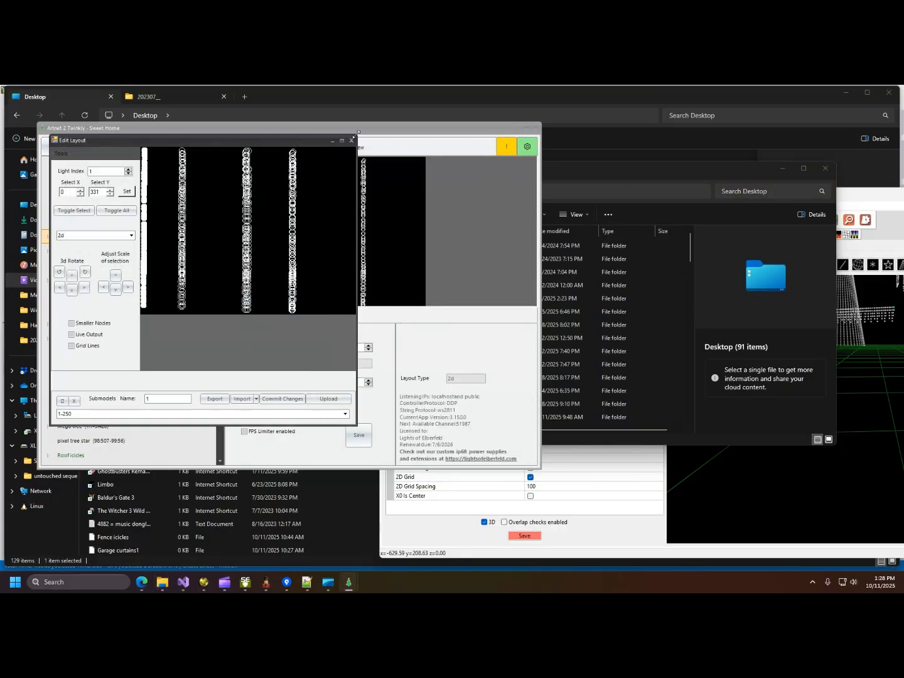
click(351, 140)
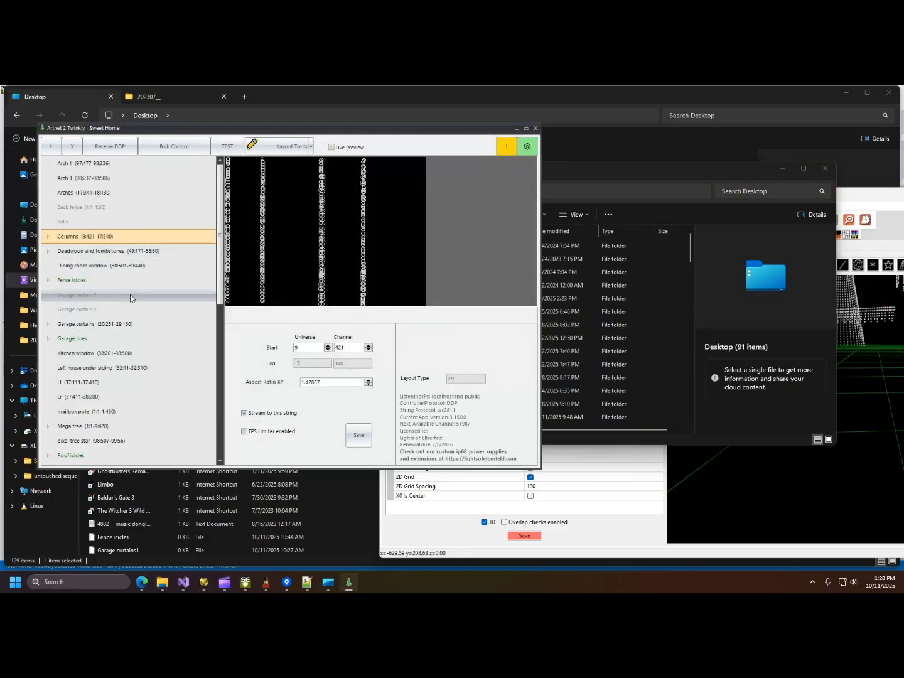
- Open the layout export for House front right in the Whole house front group and test it
scroll(128, 349, down, 5)
scroll(128, 349, up, 5)
scroll(128, 350, down, 10)
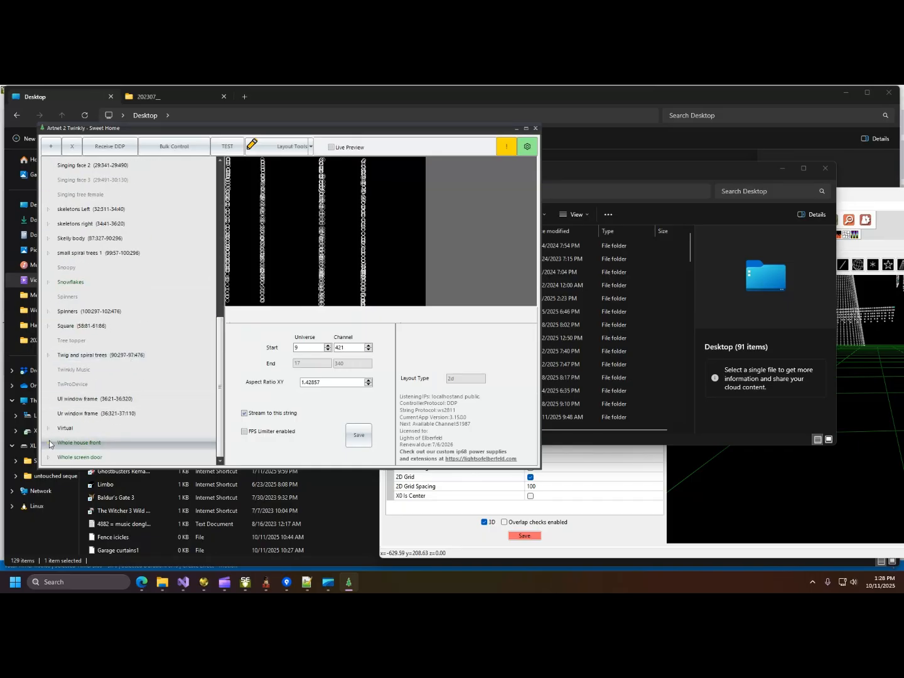
click(50, 442)
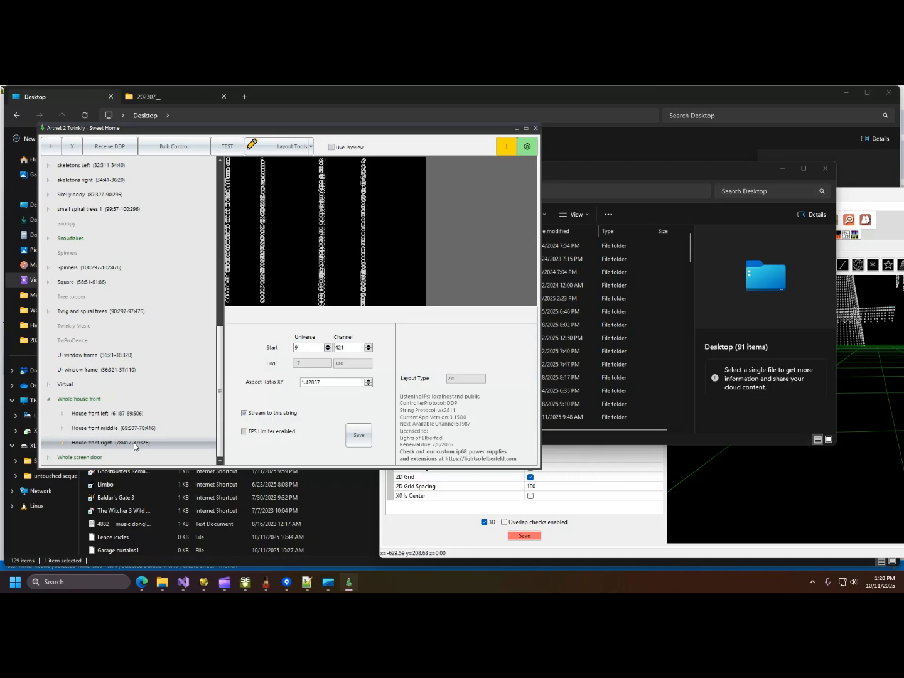
click(133, 443)
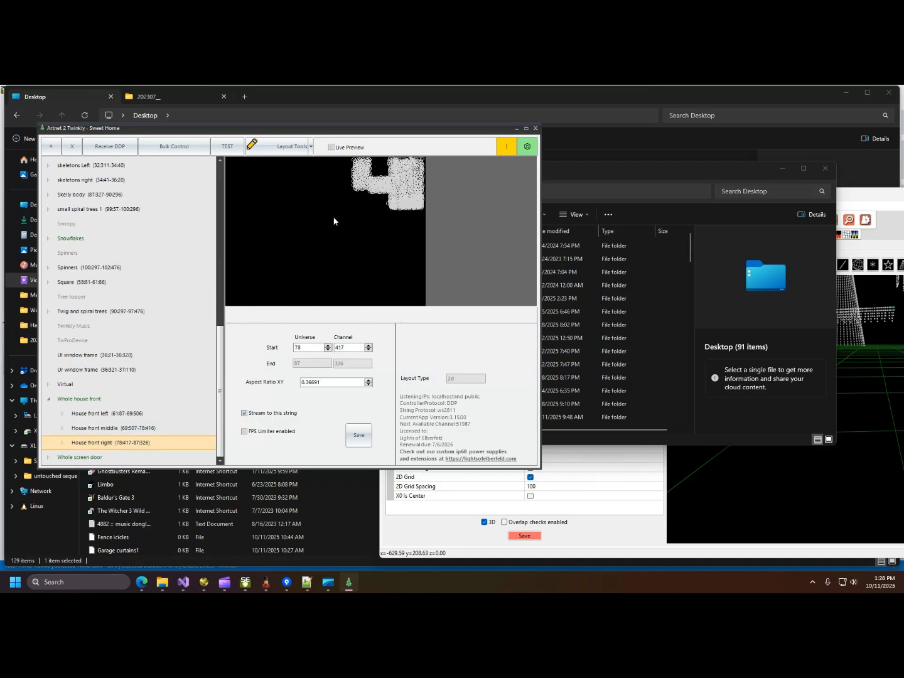
click(310, 145)
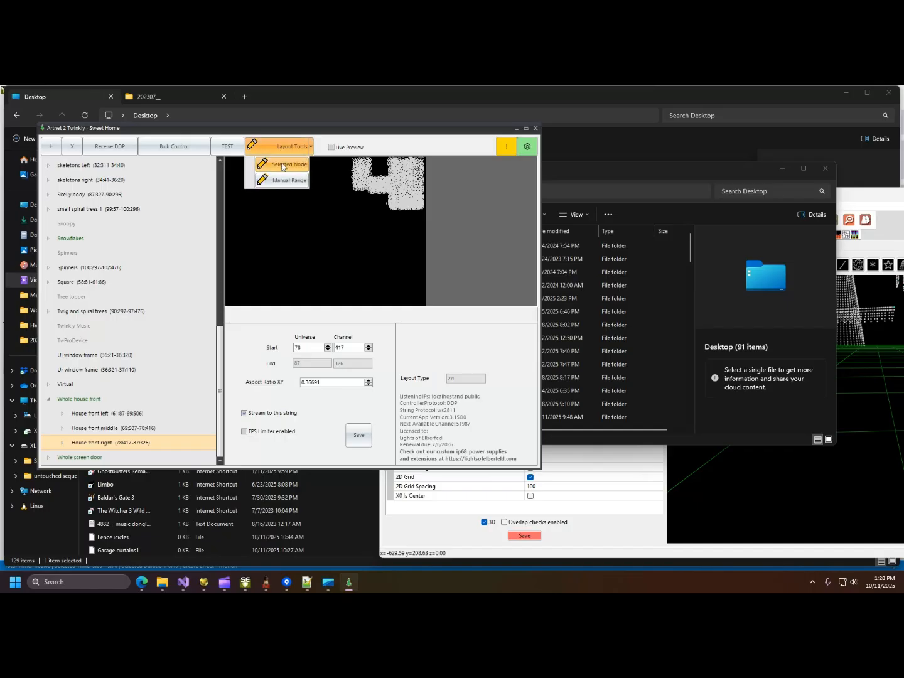
click(282, 166)
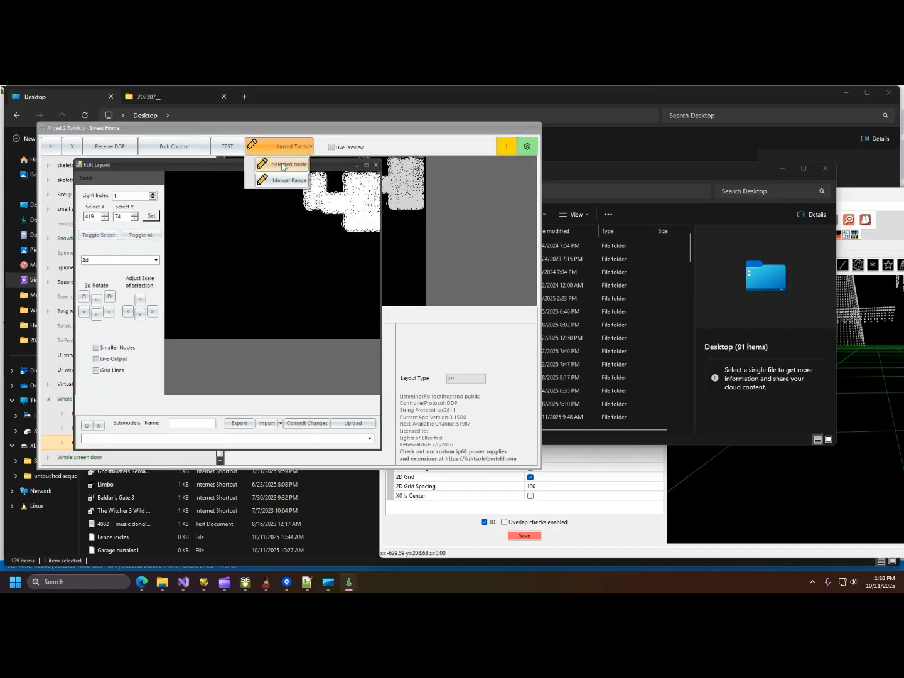
click(238, 424)
click(315, 324)
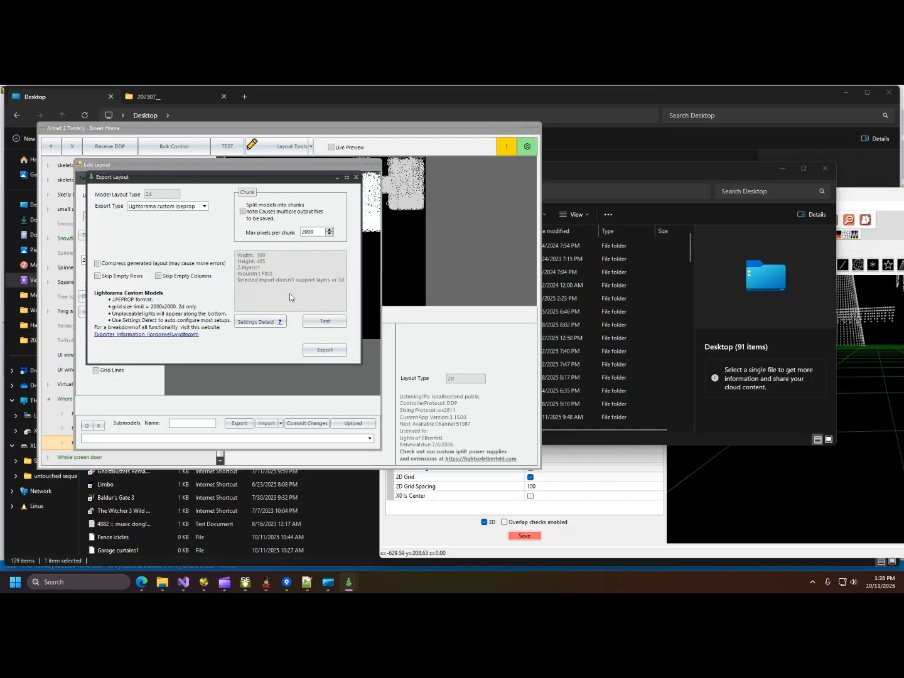
- Export the House front right layout as XLights xmodel to House front right.xmodel on the Desktop, replacing the existing file
click(196, 207)
click(188, 241)
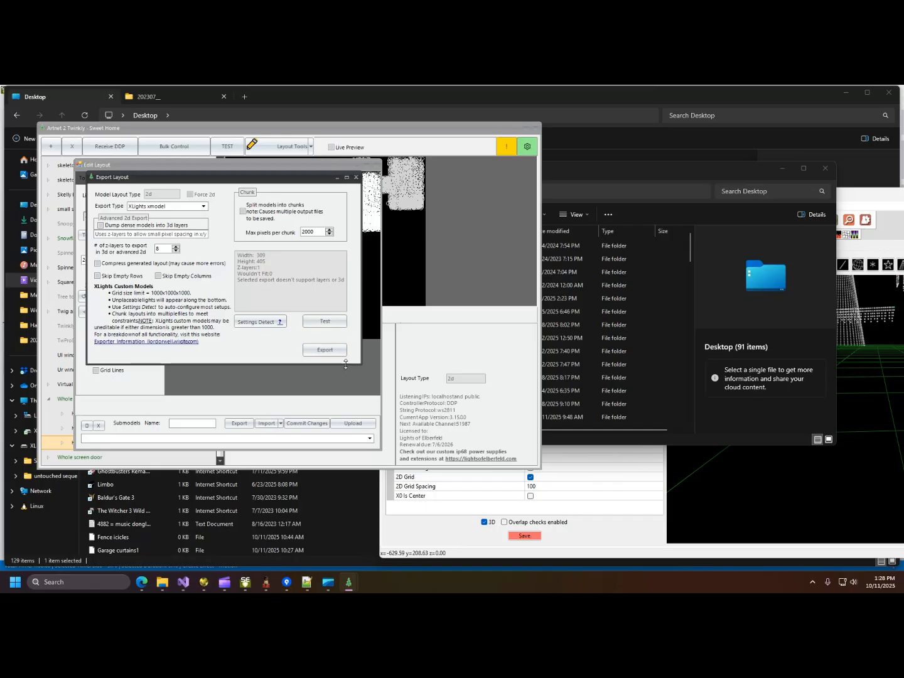
click(322, 352)
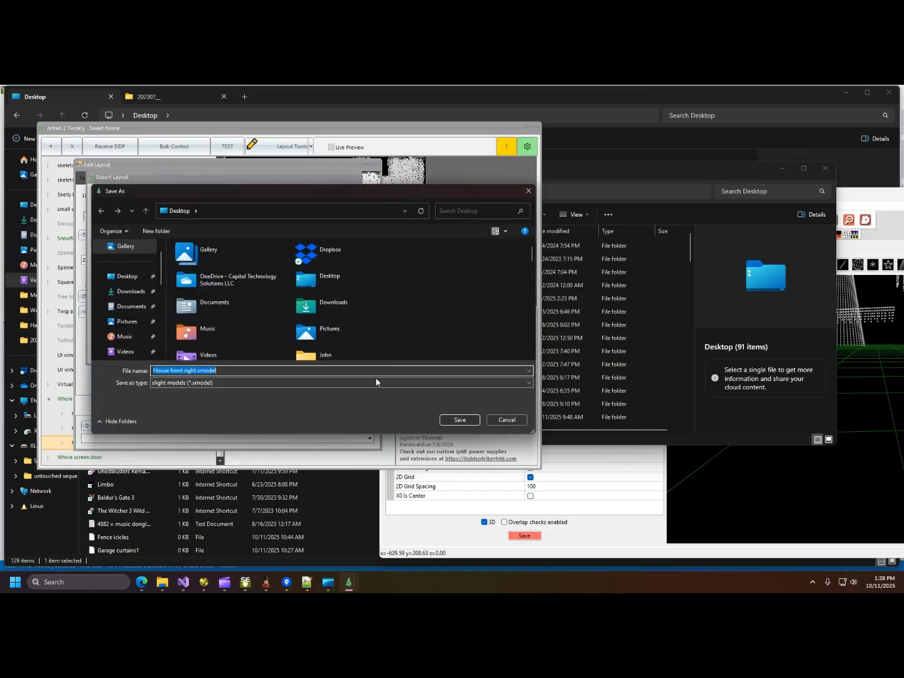
click(449, 421)
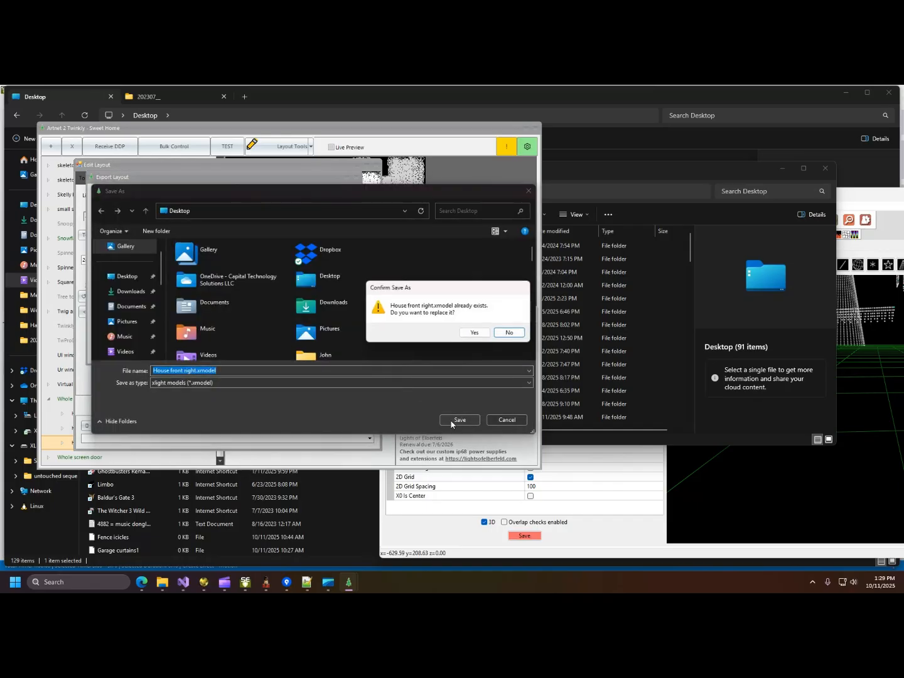
click(474, 334)
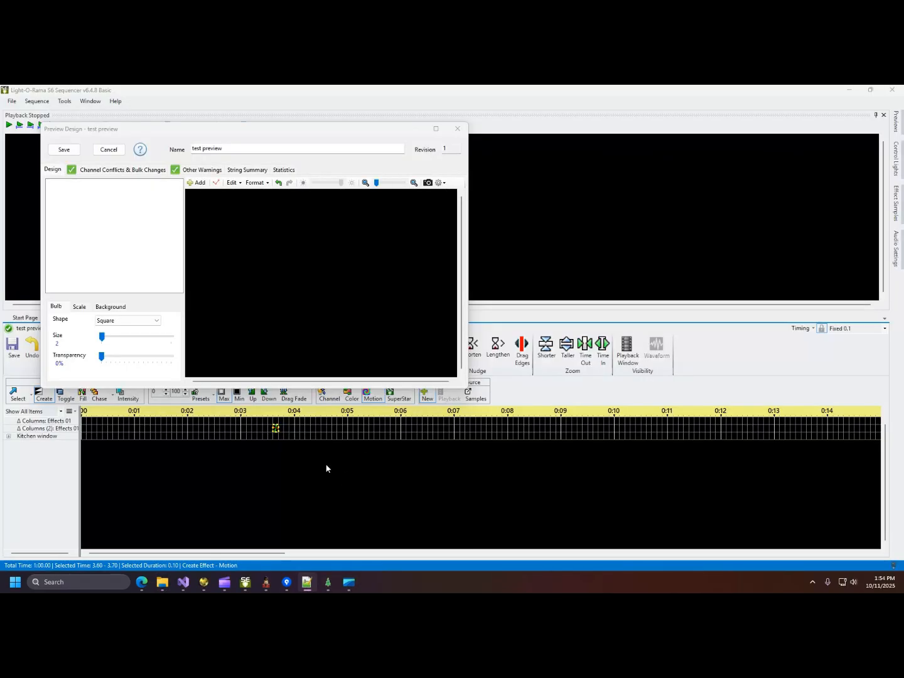
- Add a new prop to the test preview by importing the xLights model file Columns.xmodel from the Desktop
click(201, 186)
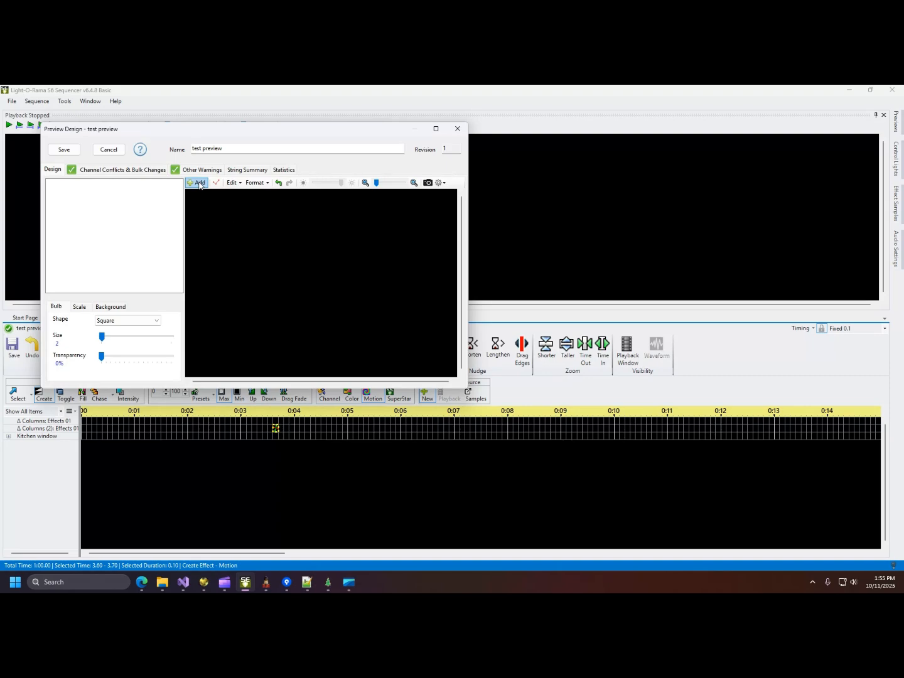
click(199, 183)
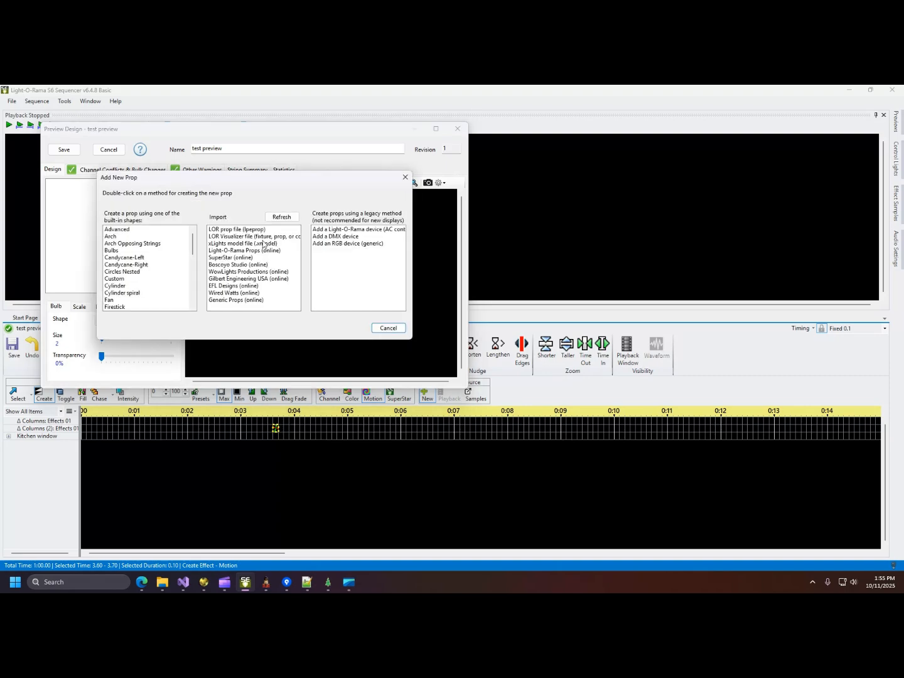
click(223, 245)
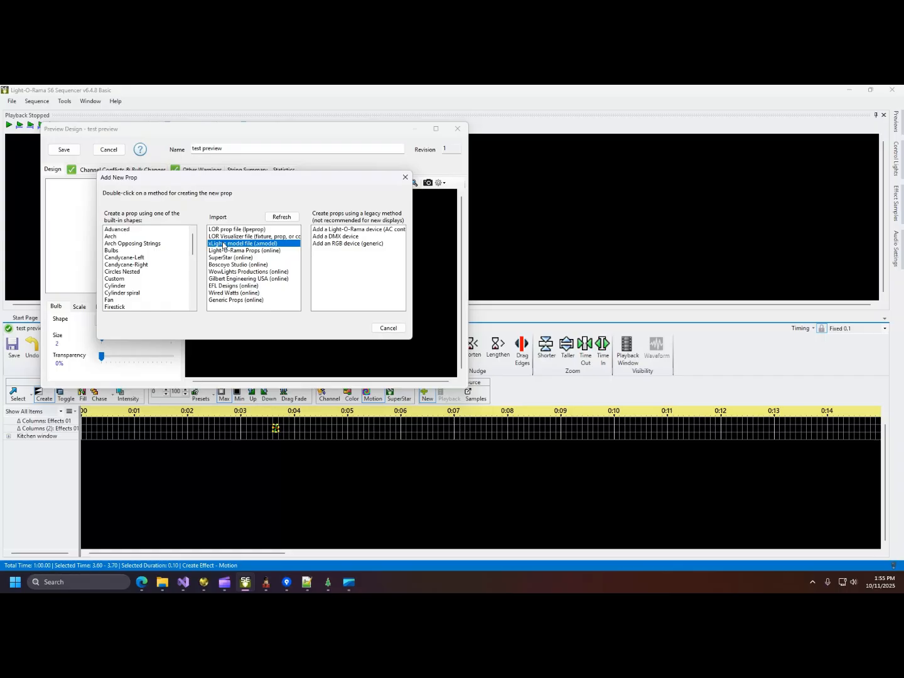
double_click(223, 245)
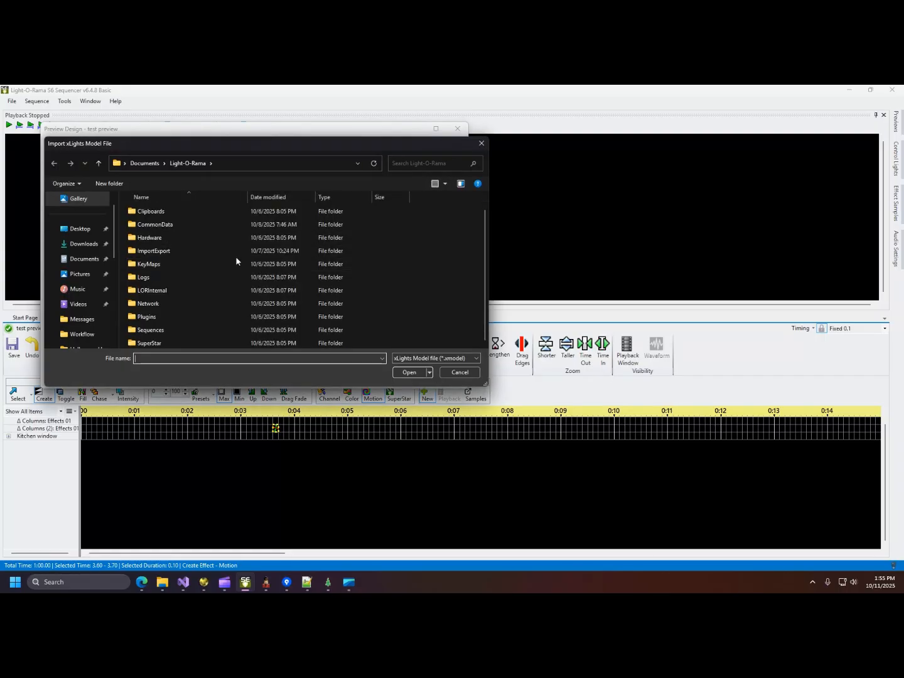
click(98, 164)
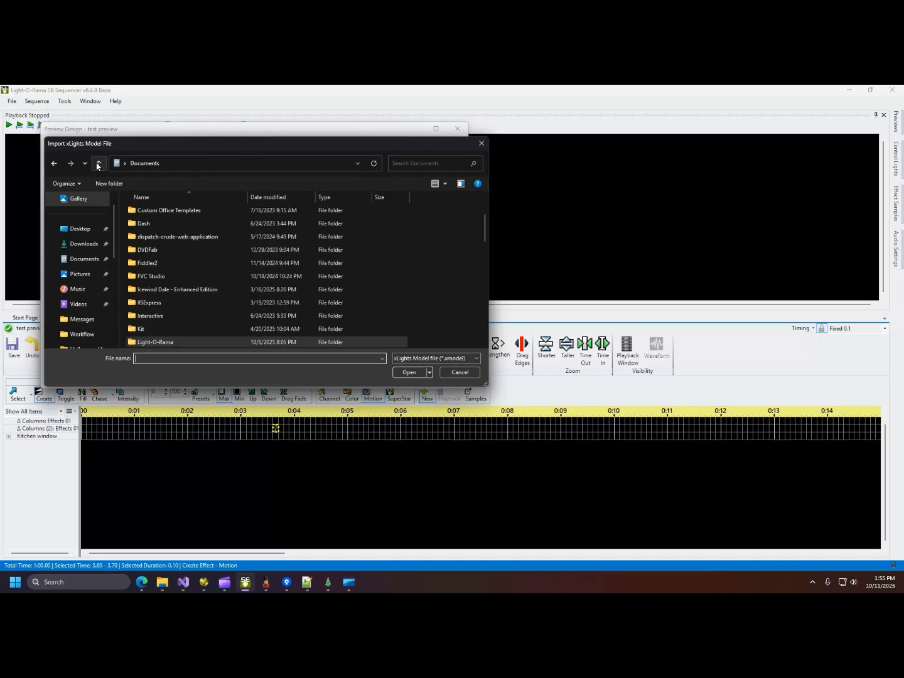
click(99, 164)
scroll(282, 270, down, 10)
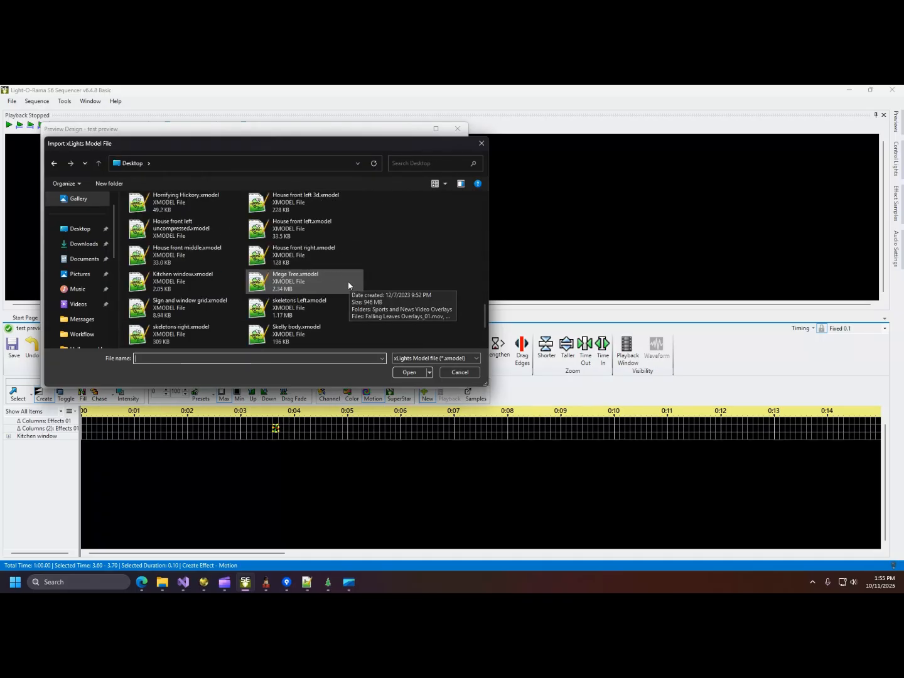
scroll(365, 263, up, 1)
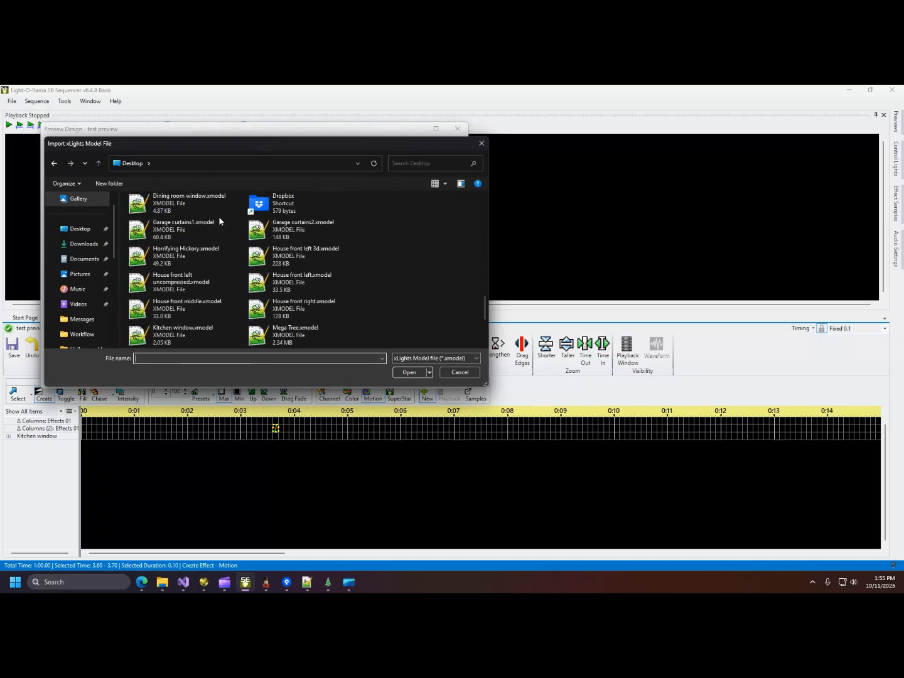
scroll(219, 221, up, 1)
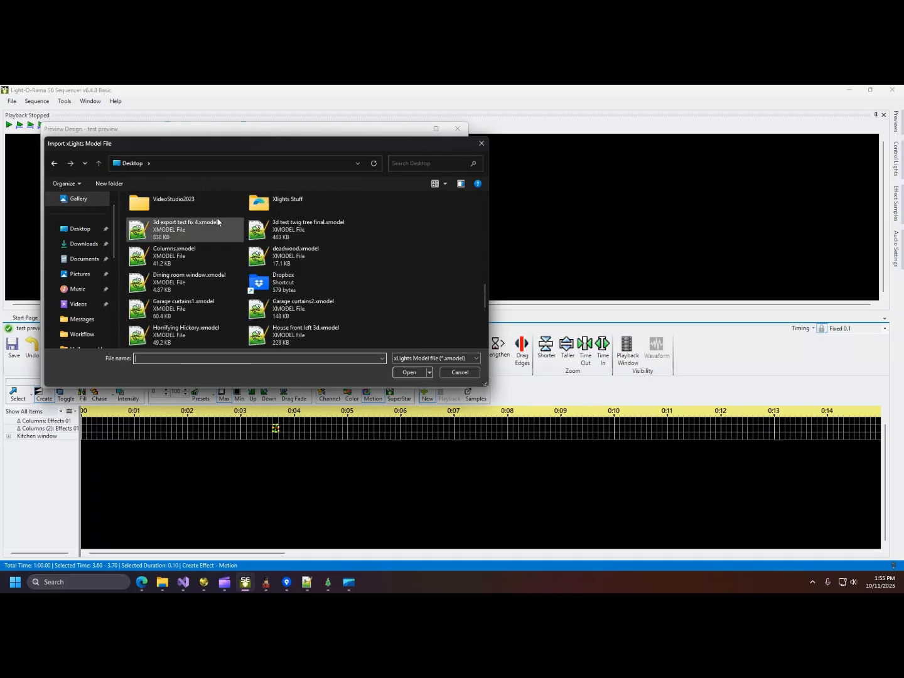
click(211, 254)
click(410, 373)
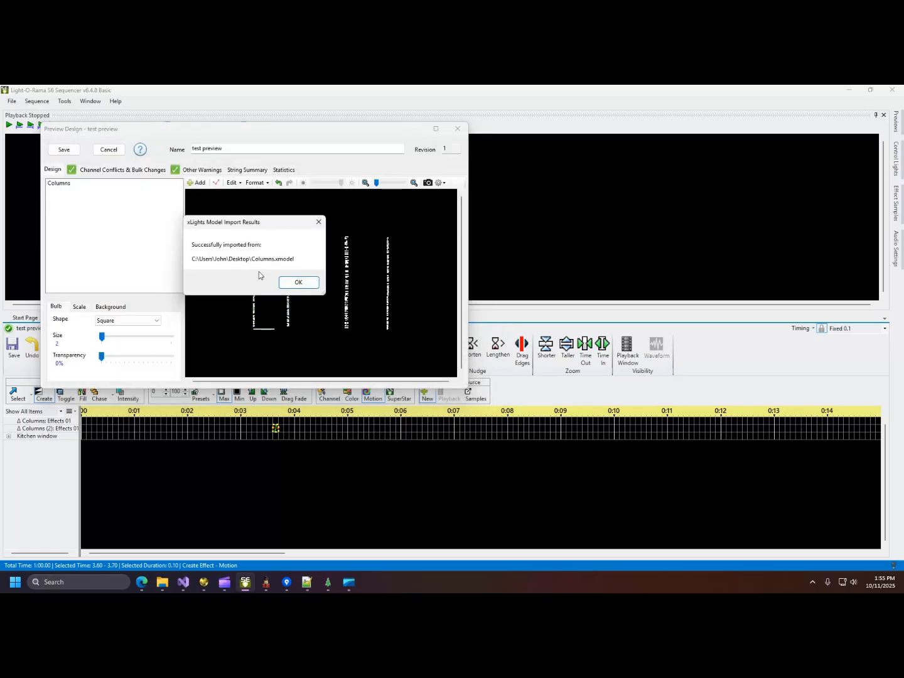
click(299, 283)
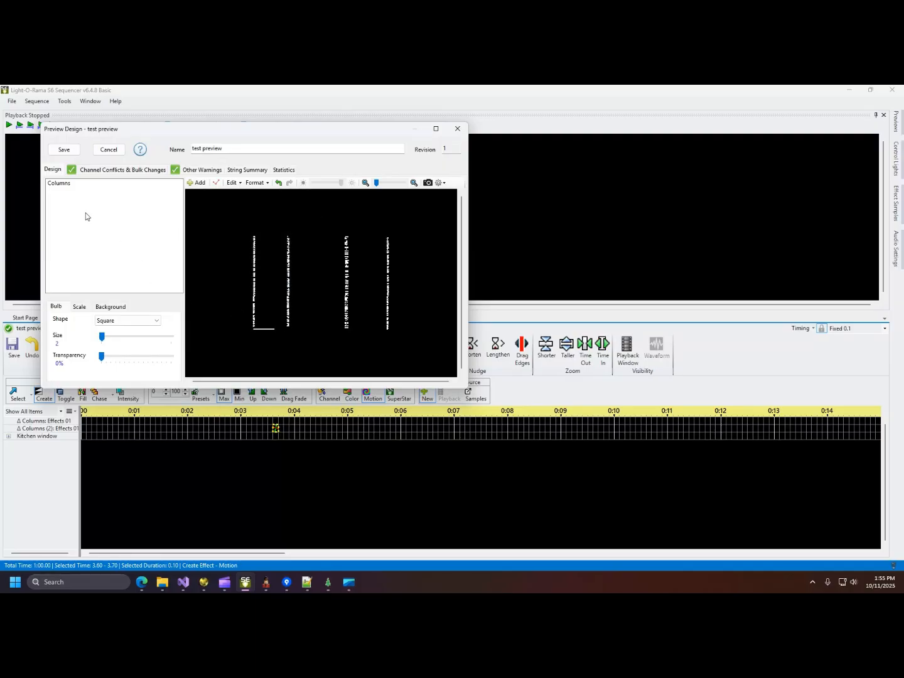
- Open the Columns prop definition and inspect its custom light placement grid
double_click(69, 184)
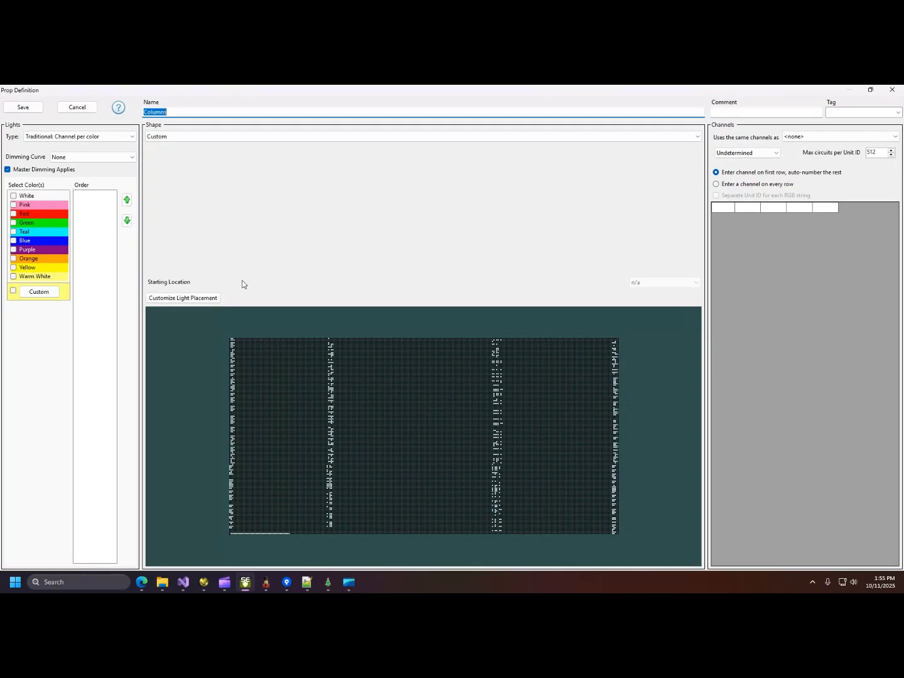
click(213, 298)
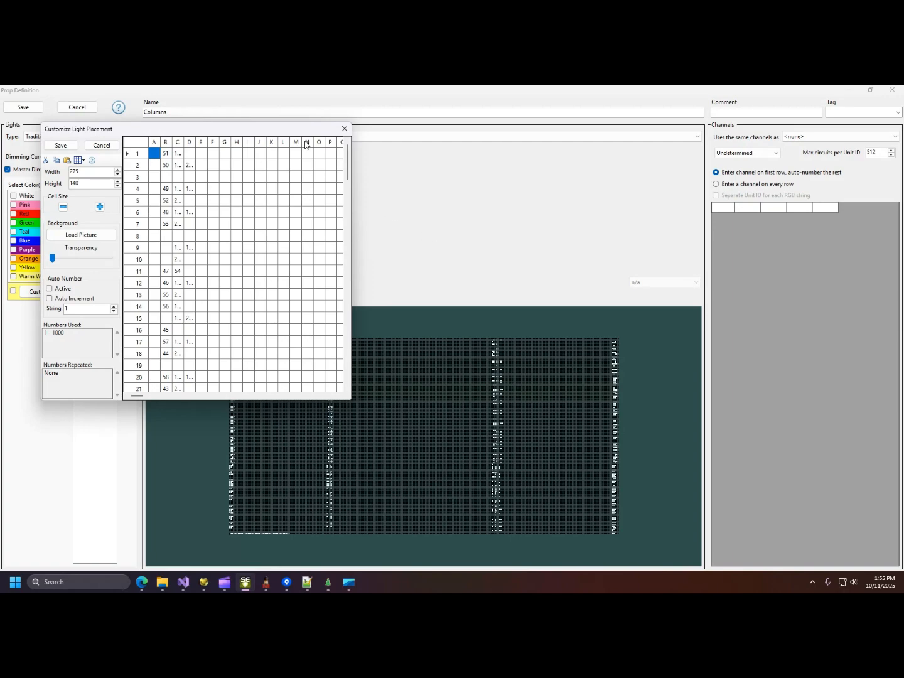
click(344, 128)
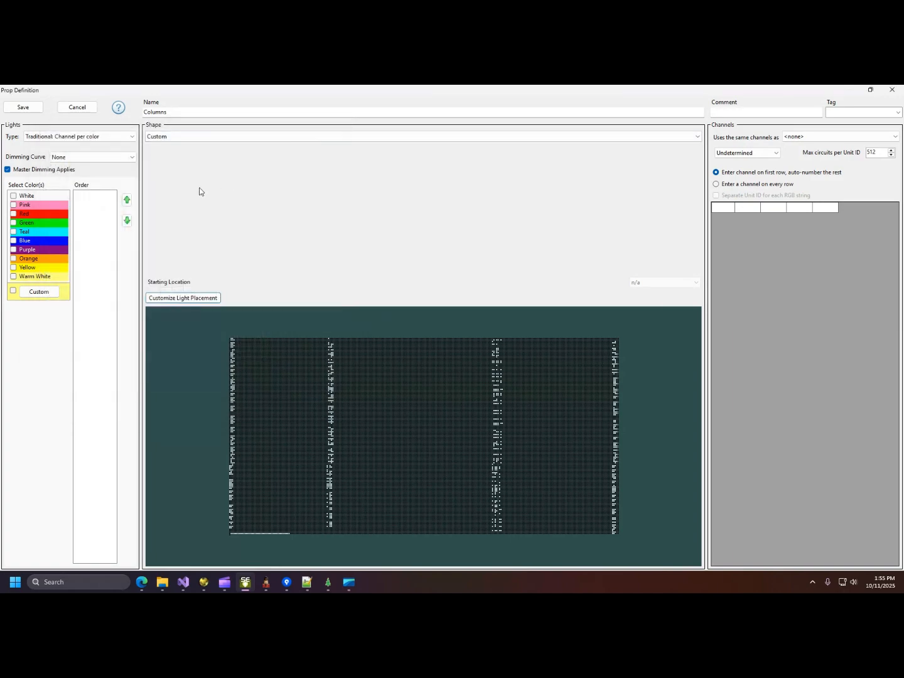
- Set the Columns prop's light type to Pixels RGBW with WRGB channel order, and its channel type to DMX
click(123, 143)
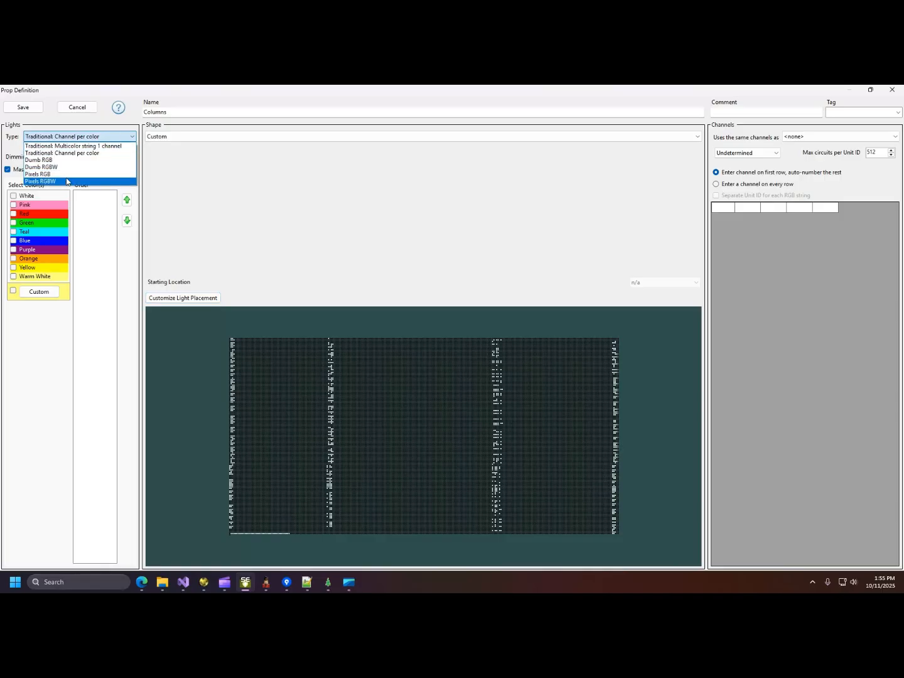
click(64, 181)
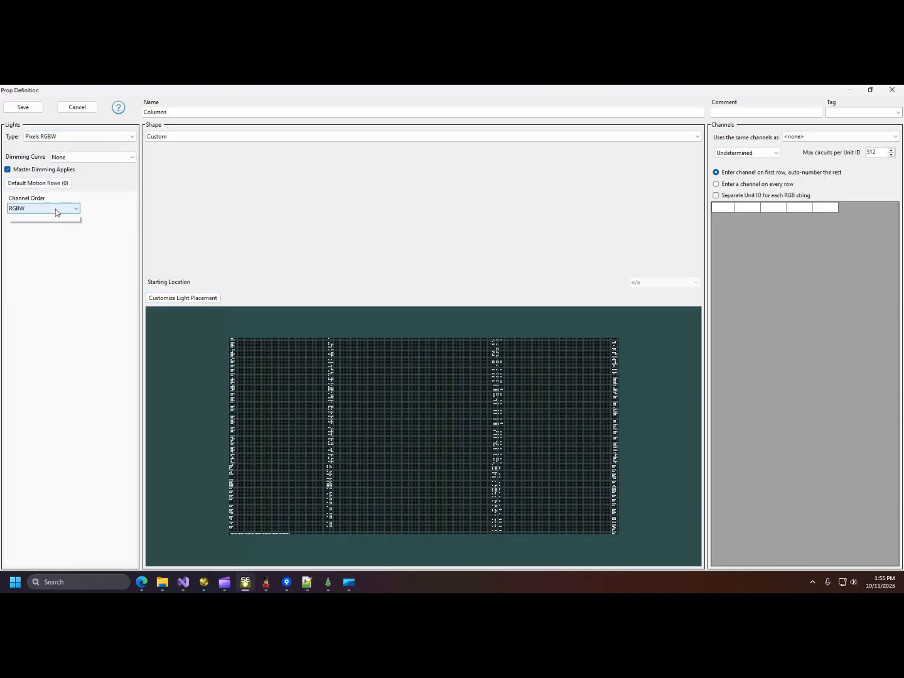
click(55, 209)
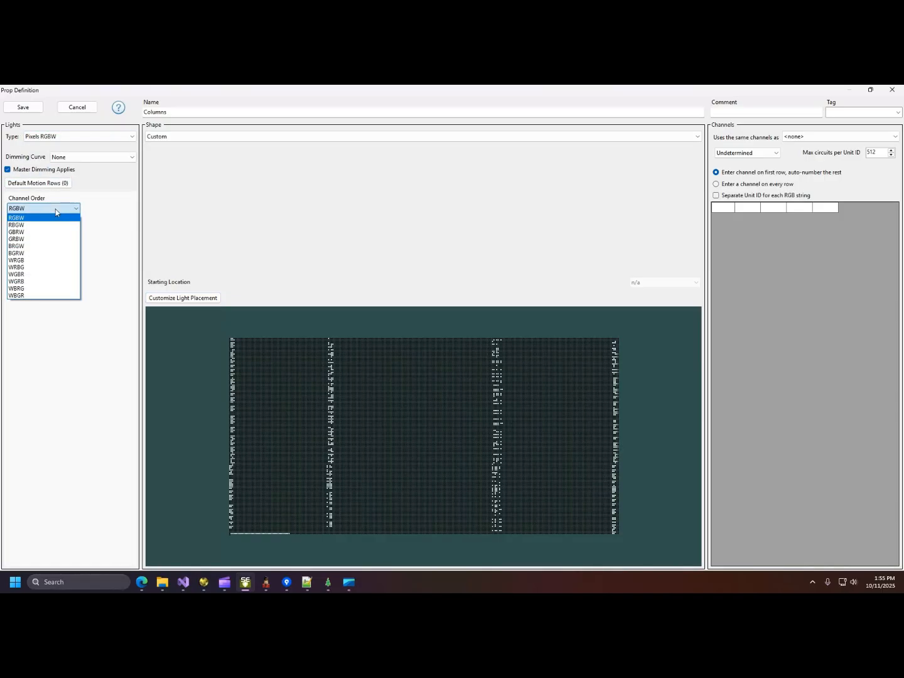
click(43, 259)
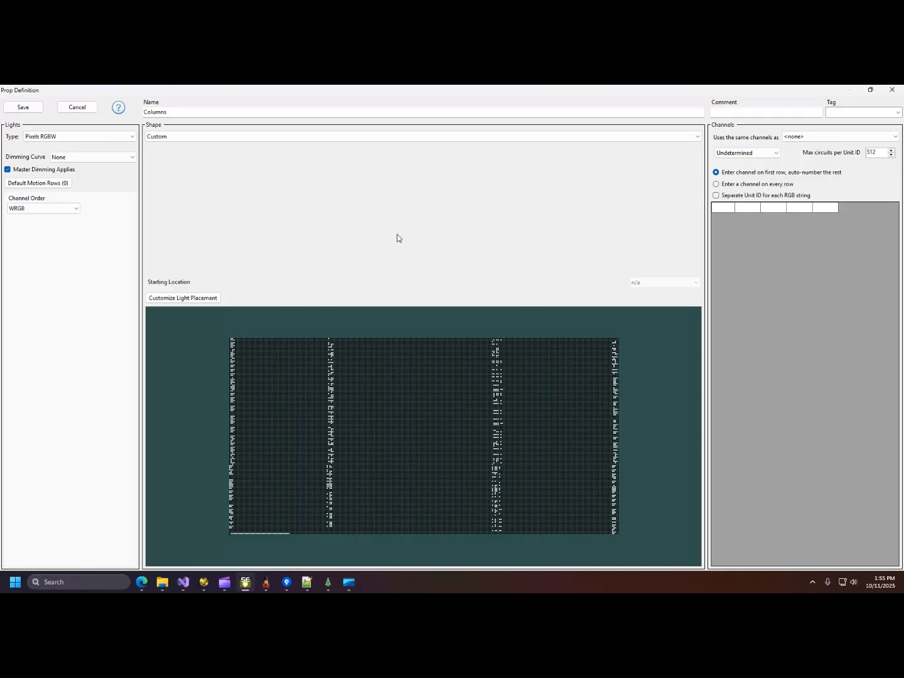
click(744, 152)
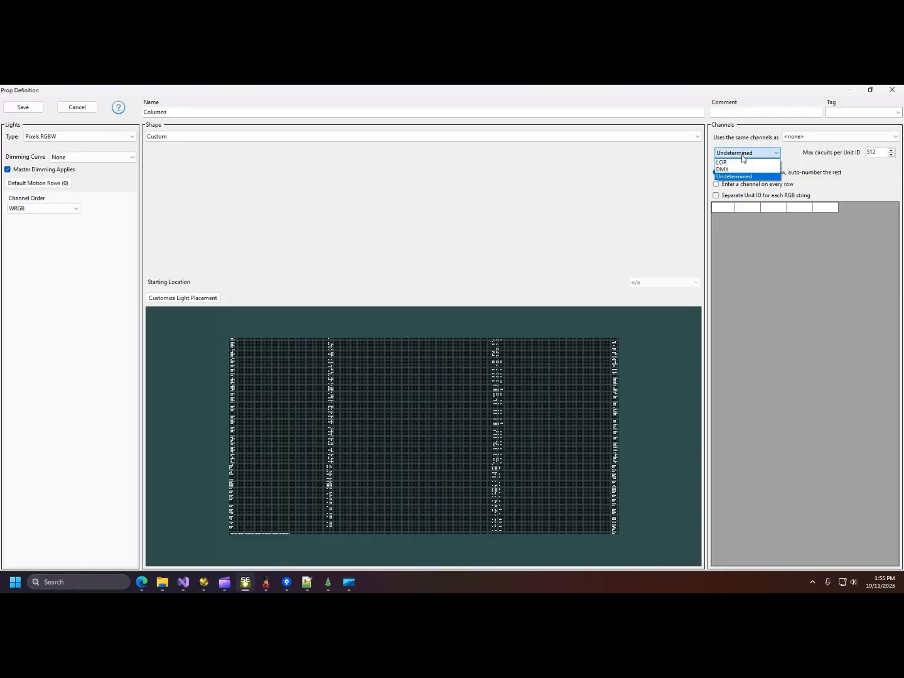
click(724, 171)
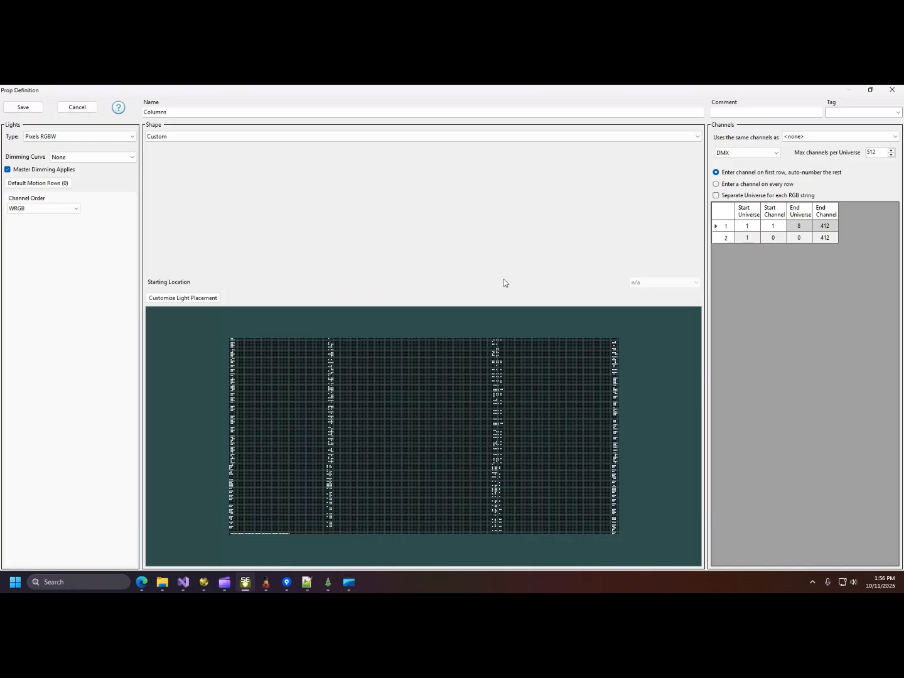
- Try a start universe of 2 on the first channel row of the Columns prop
click(773, 238)
click(753, 226)
text(2)
- Switch to Artnet 2 Twinkly and close its layout export and layout editor windows to check the start address of Columns
click(328, 583)
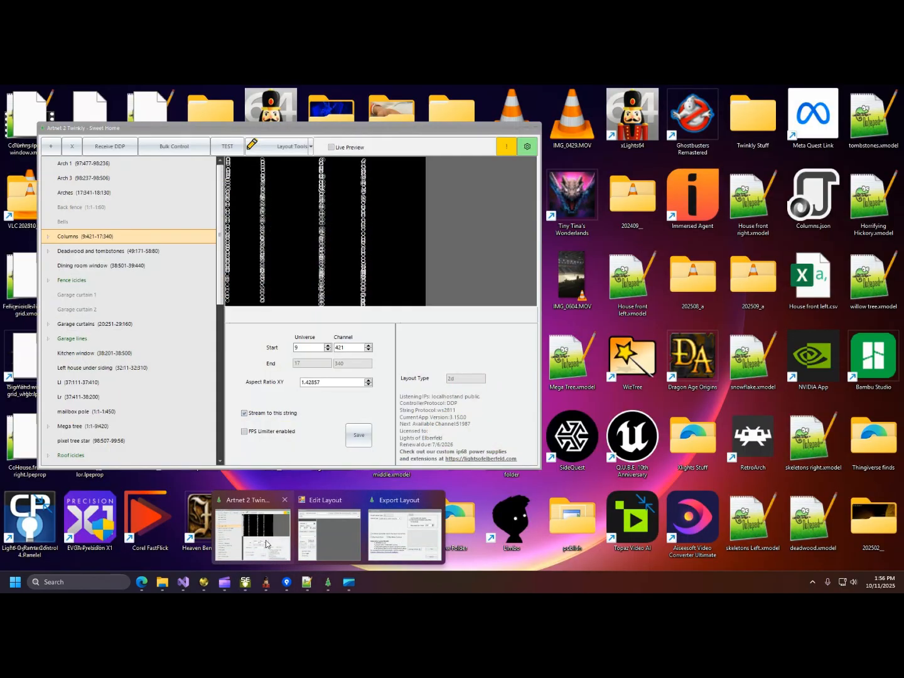
click(266, 544)
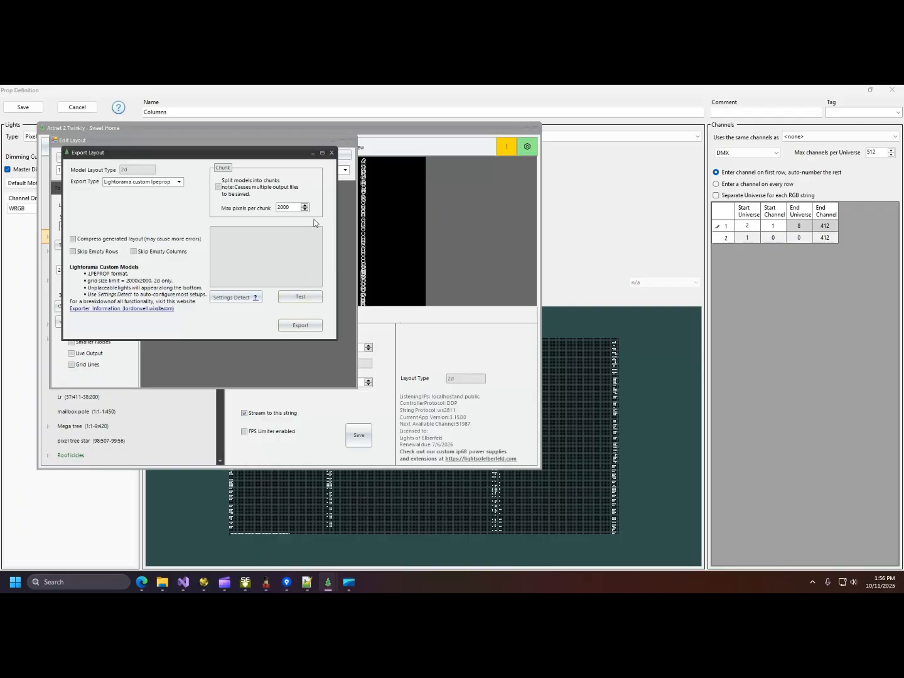
click(332, 152)
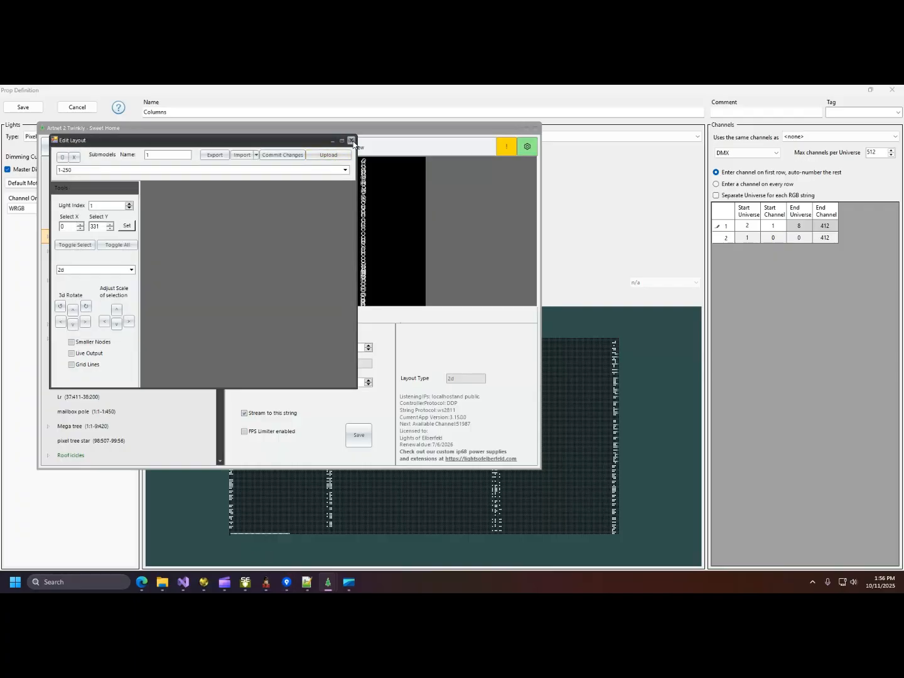
click(352, 140)
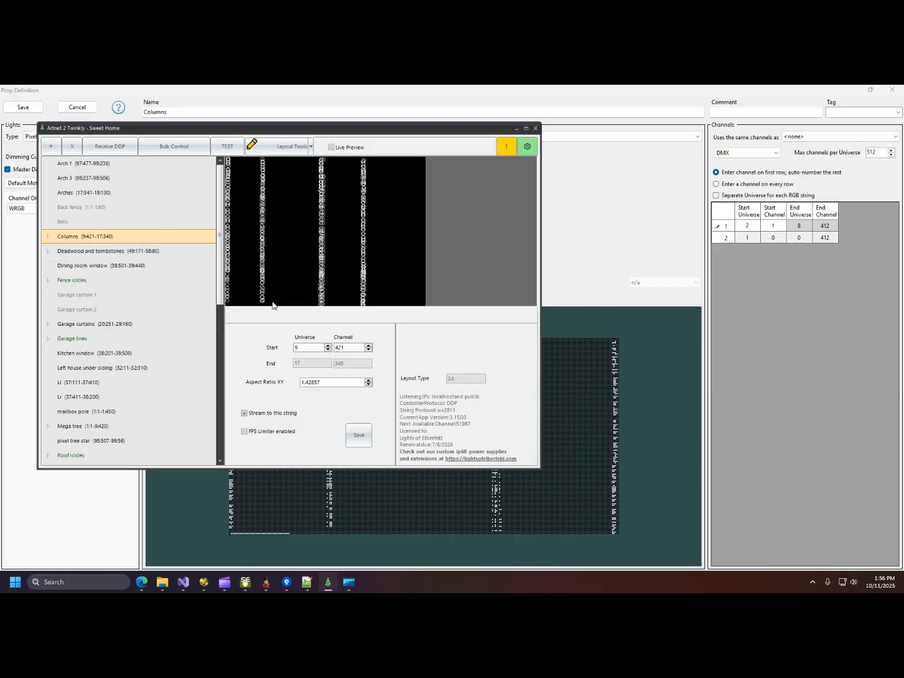
- Back in the Light-O-Rama prop definition, set the Columns start universe to 9 and start channel to 421
click(757, 225)
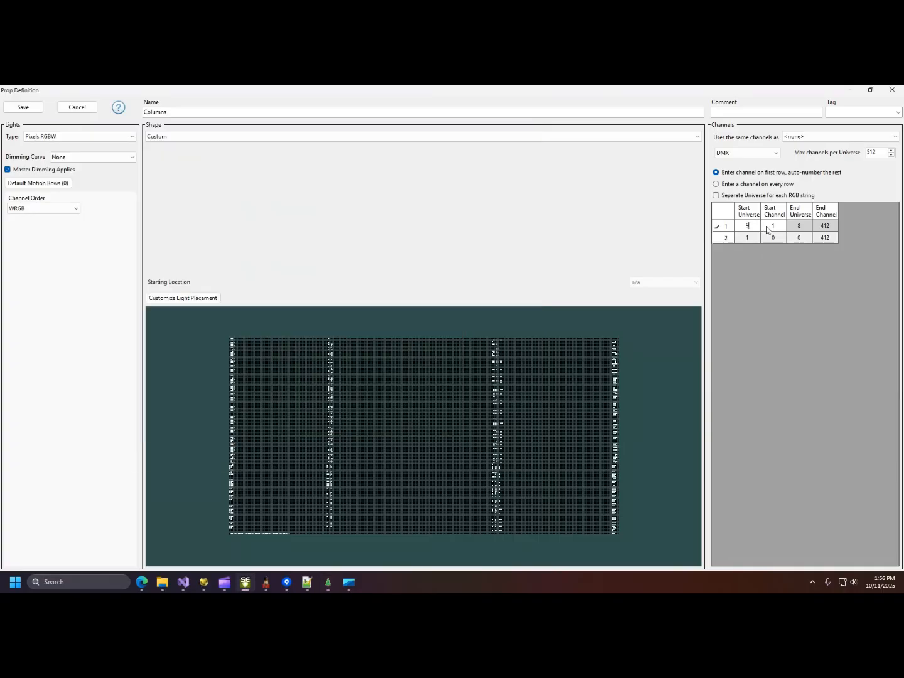
text(9)
click(766, 230)
text(42)
click(755, 230)
- Compare the Columns channel range with its addressing in Artnet 2 Twinkly, and cancel the Light-O-Rama prop definition
mouse_move(328, 582)
click(314, 535)
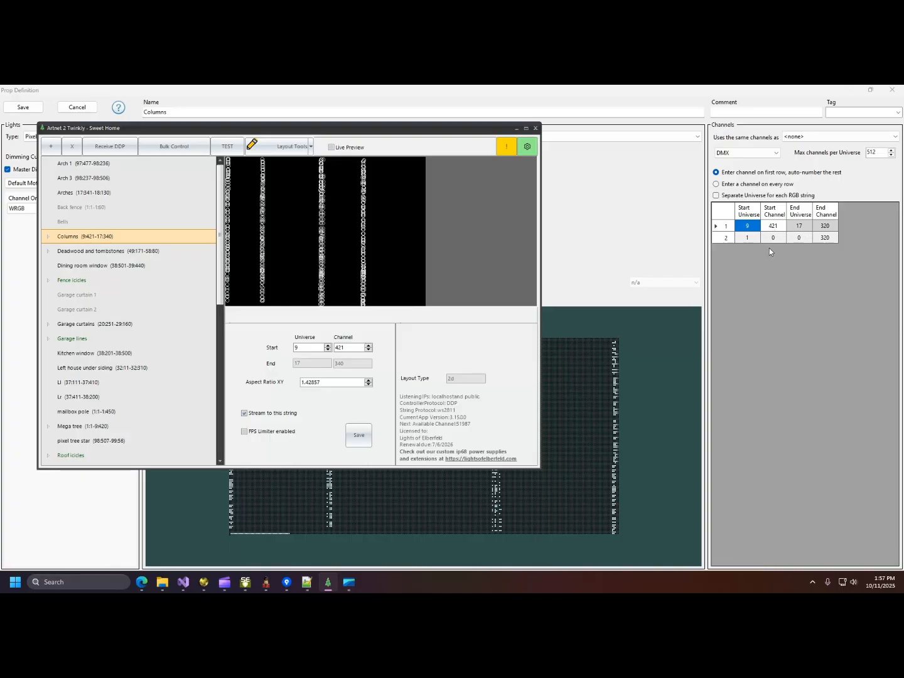
click(788, 262)
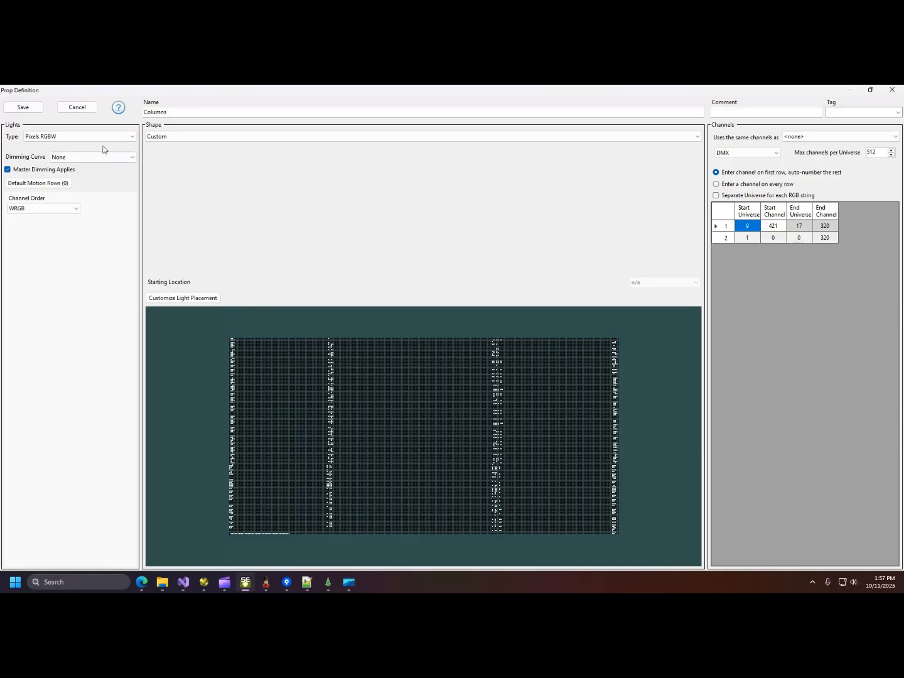
click(72, 108)
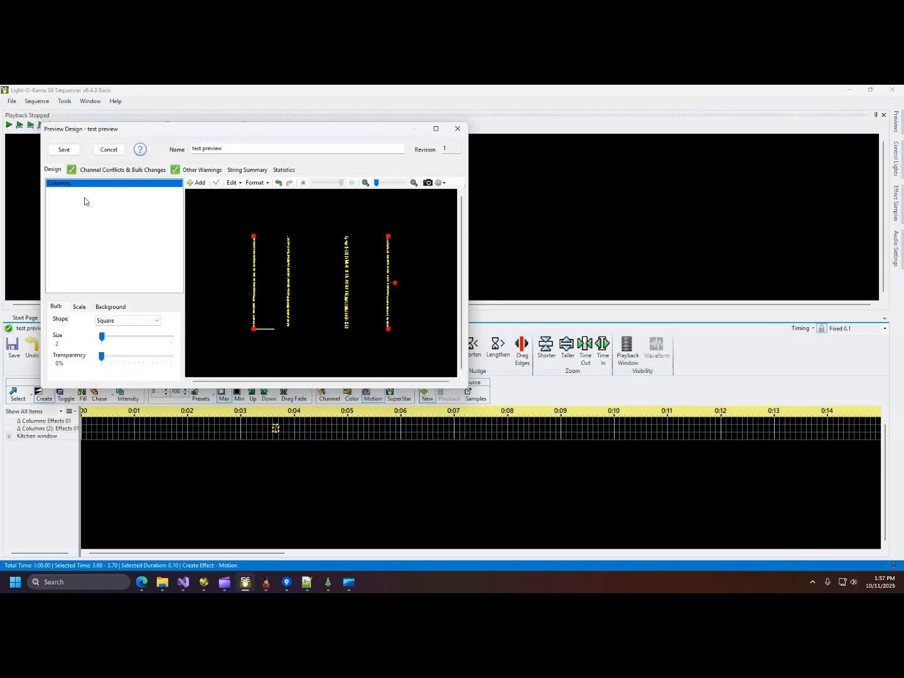
- Import the xLights model House front right.xmodel from the Desktop as a new prop and open its prop definition
click(195, 183)
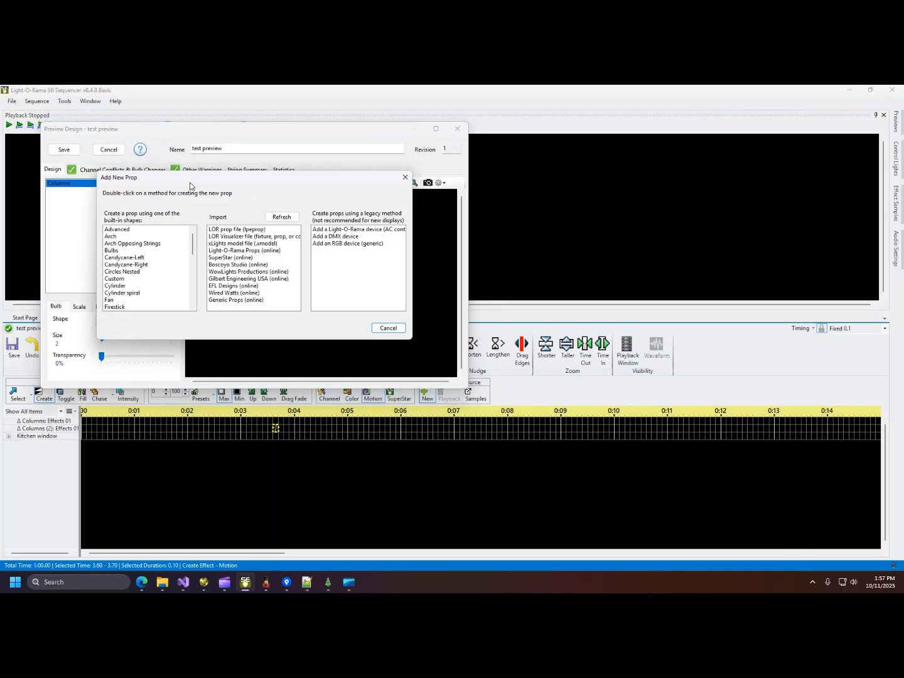
double_click(234, 244)
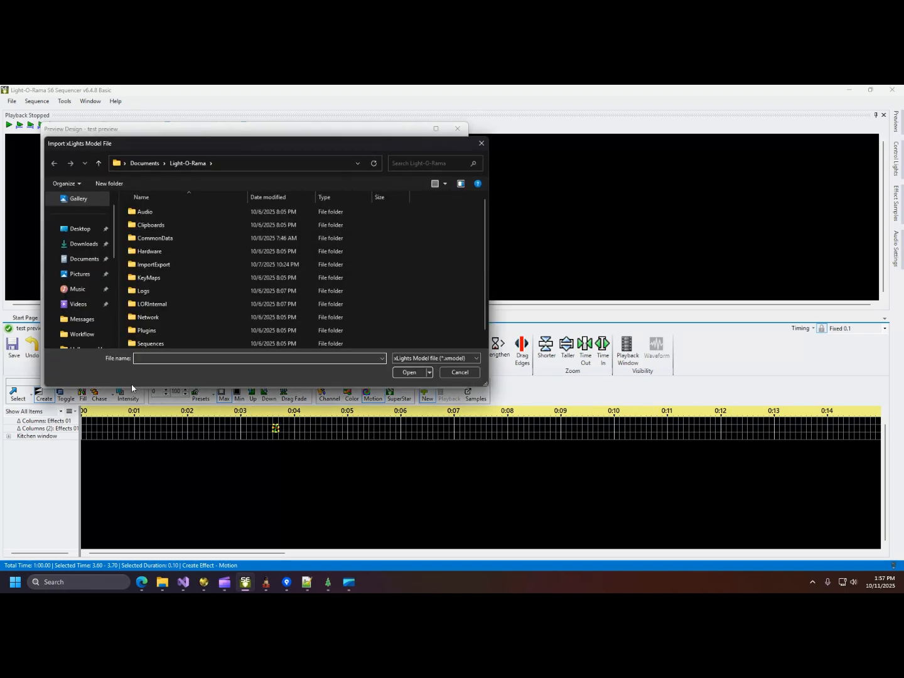
scroll(220, 307, down, 1)
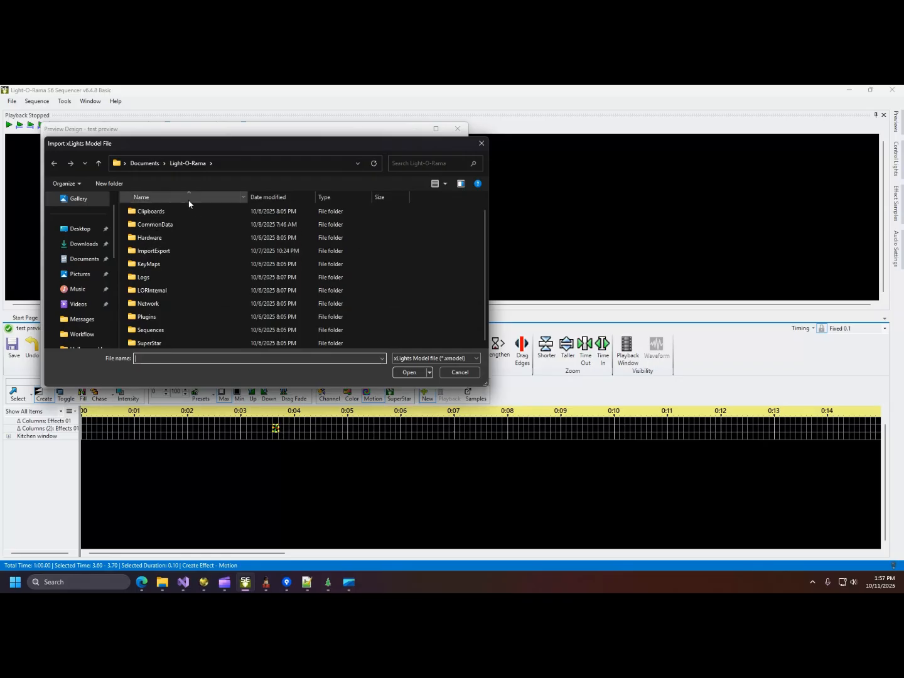
click(100, 164)
click(97, 164)
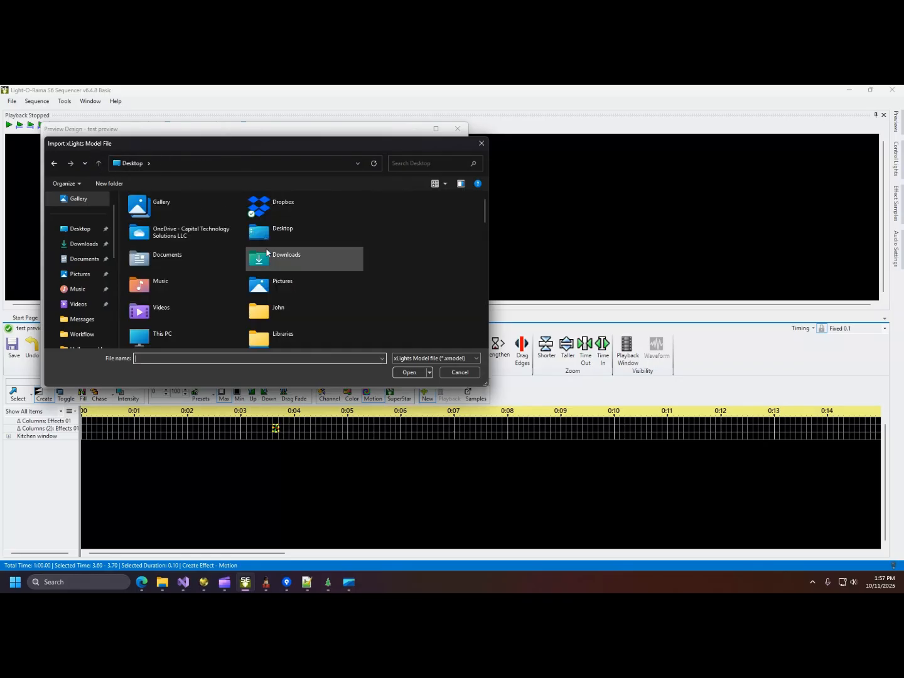
scroll(331, 279, down, 5)
scroll(330, 283, down, 3)
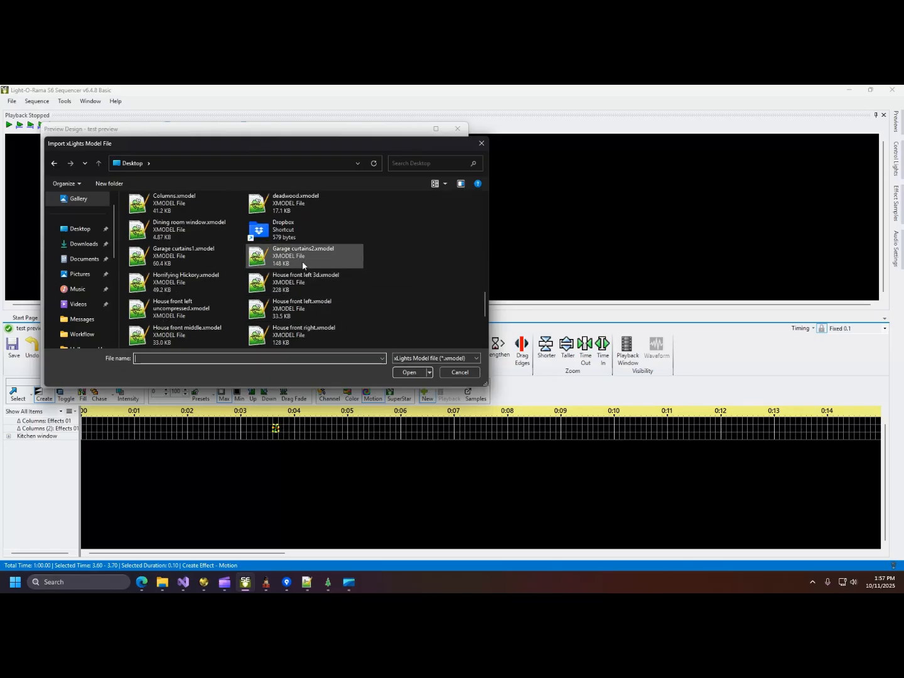
double_click(302, 261)
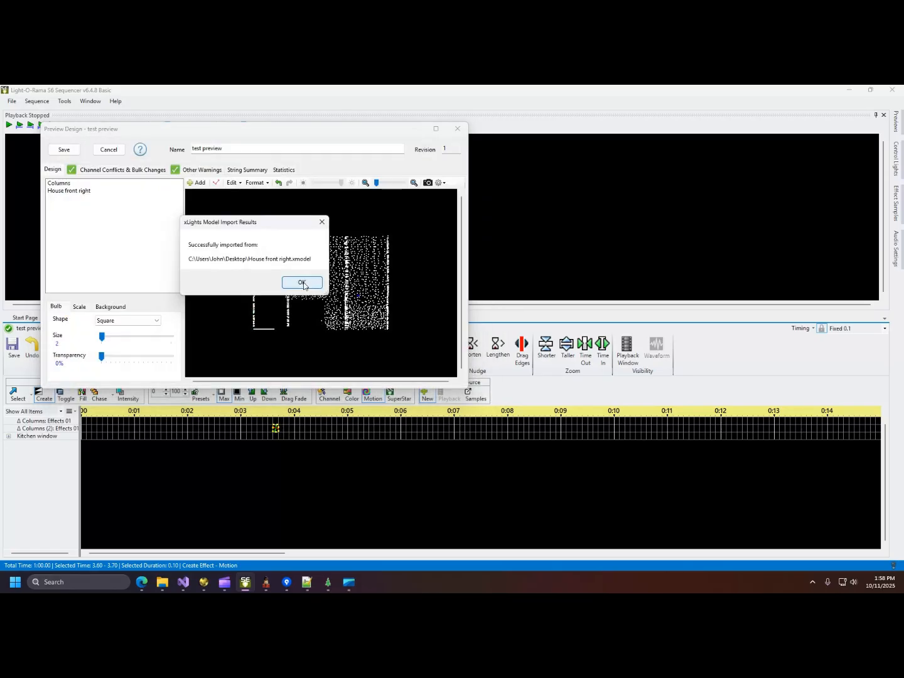
click(304, 283)
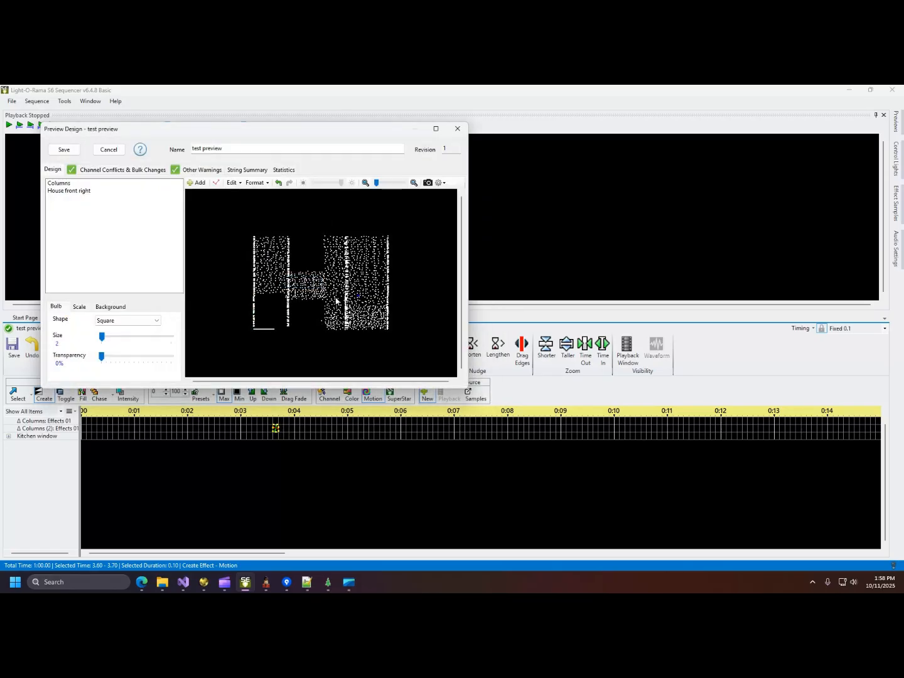
double_click(84, 191)
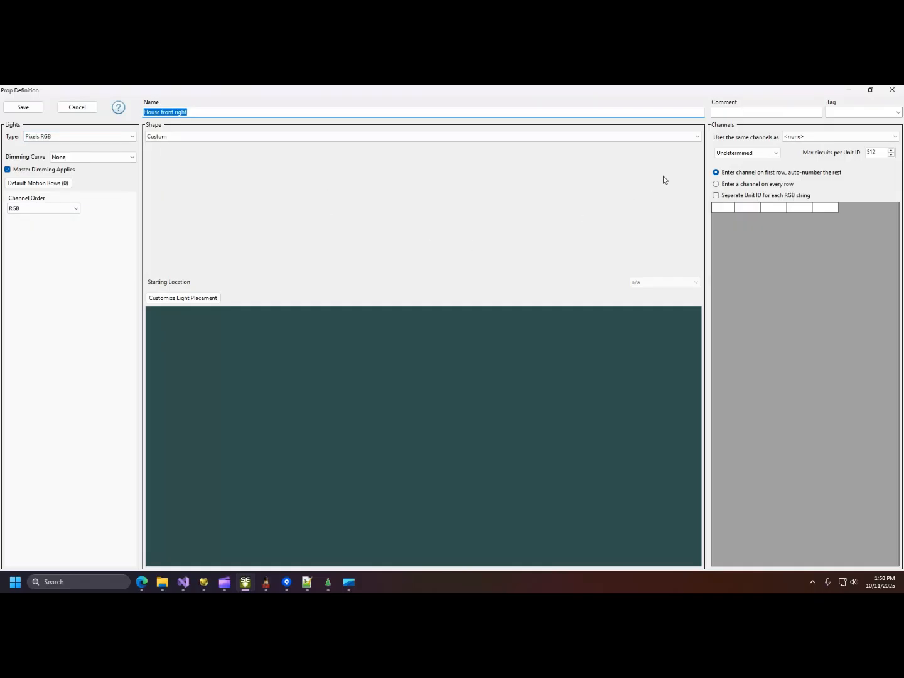
- Set the House front right channel type to DMX and select House front right under Whole house front in Artnet 2 Twinkly
click(747, 153)
click(726, 180)
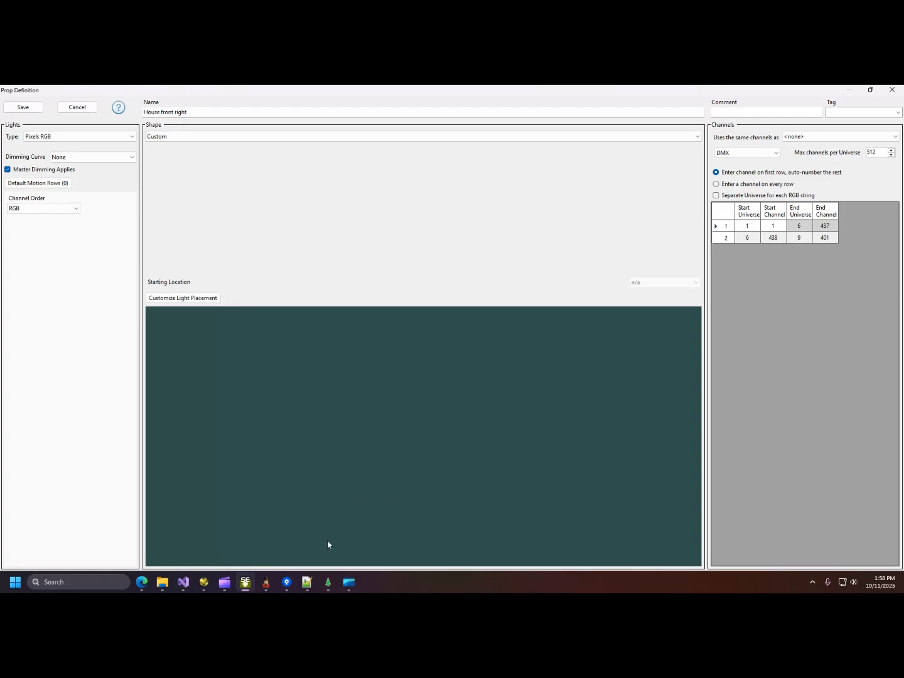
mouse_move(328, 582)
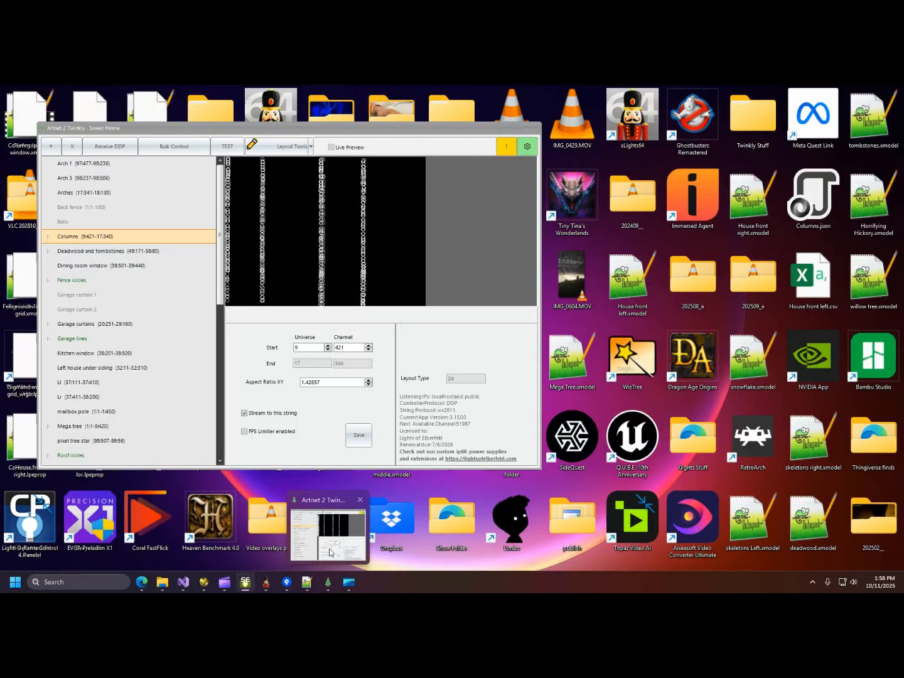
click(330, 552)
scroll(144, 377, down, 10)
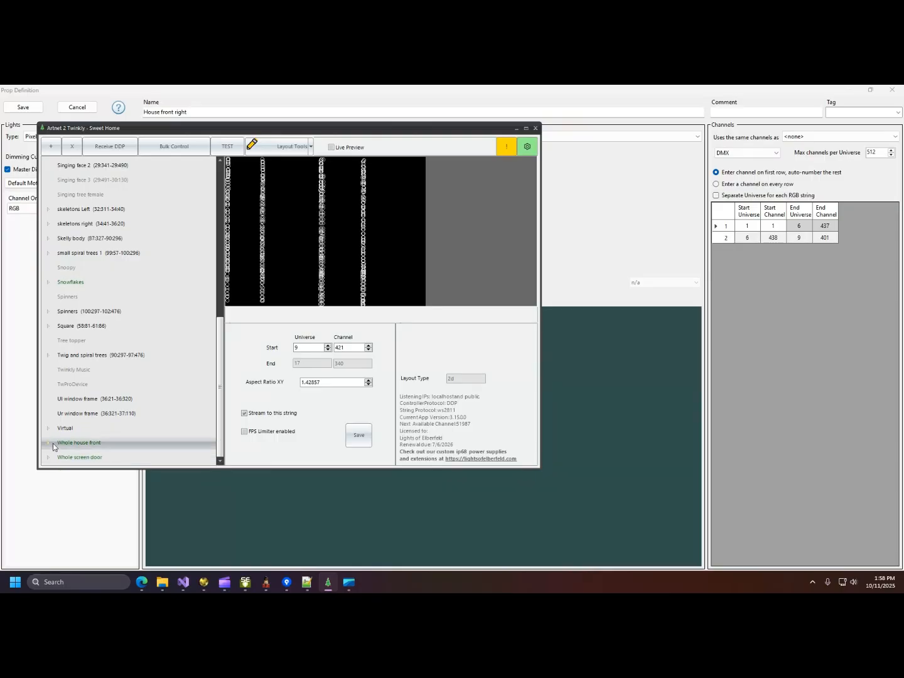
click(53, 444)
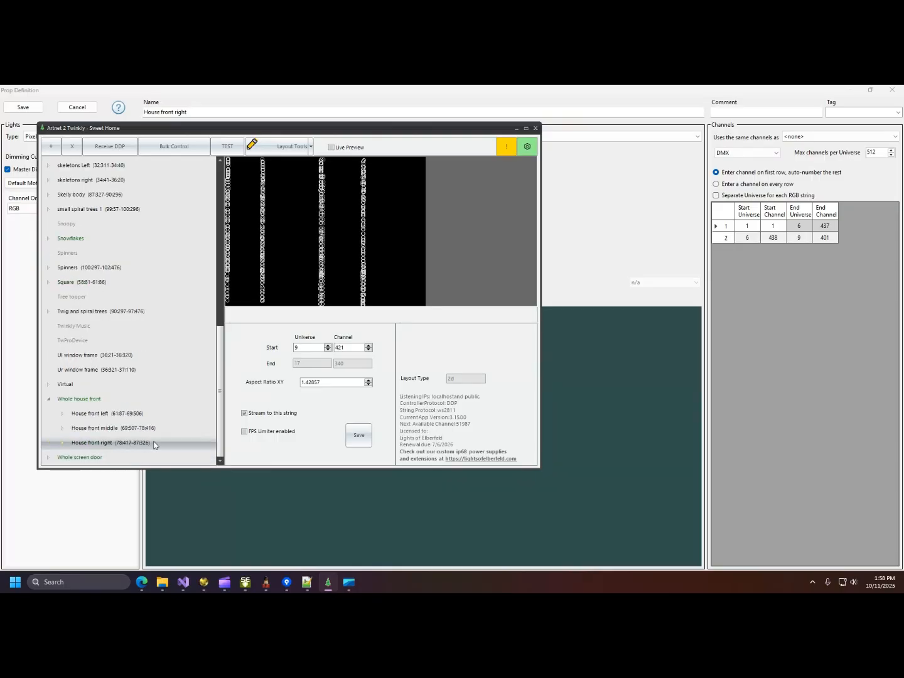
click(154, 444)
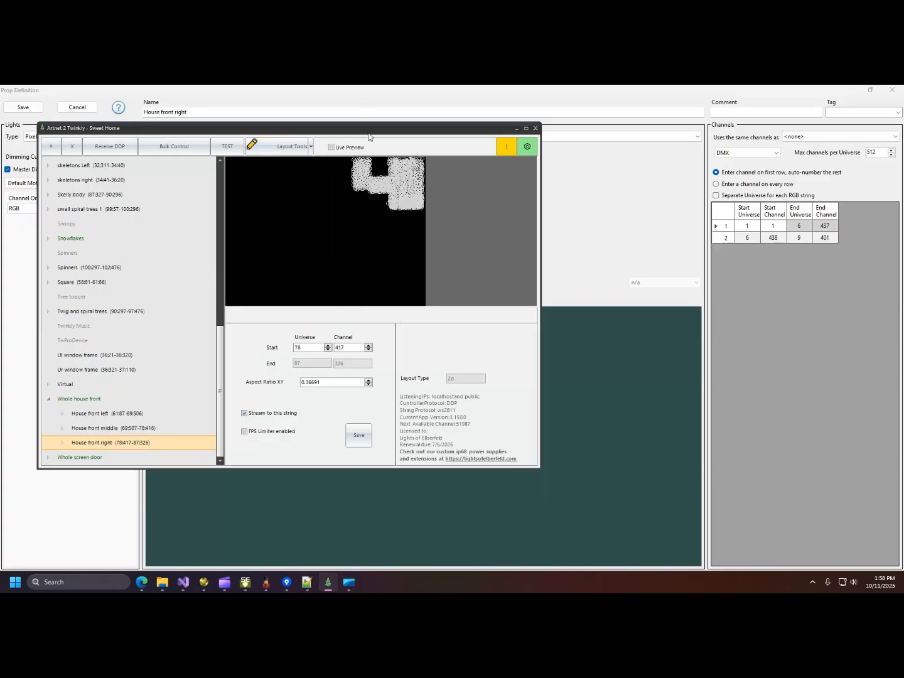
- Arrange Artnet 2 Twinkly and the Light-O-Rama prop definition side by side so both addressings can be read
drag(369, 128, 903, 228)
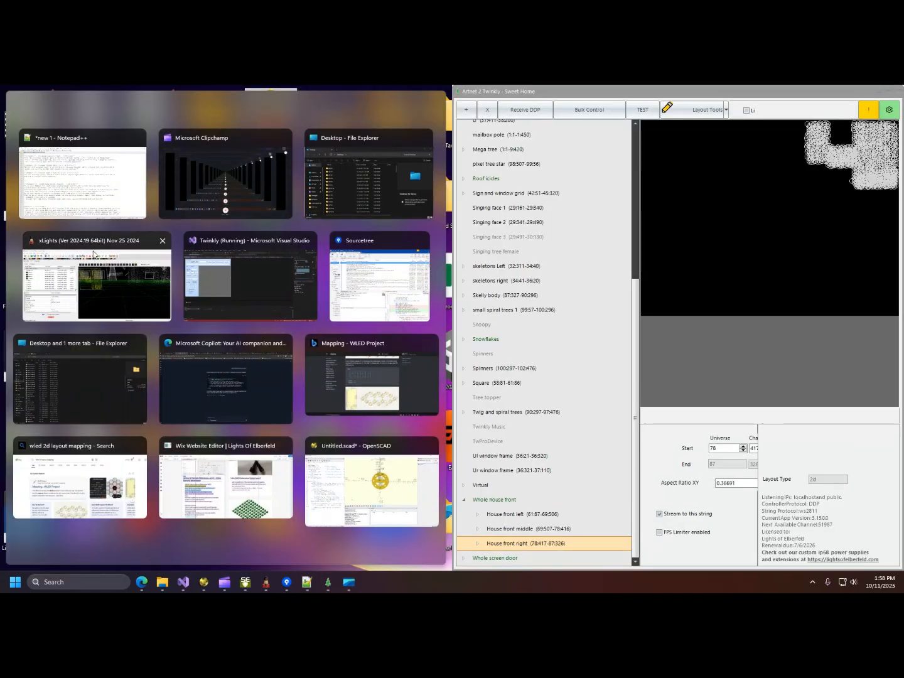
click(246, 583)
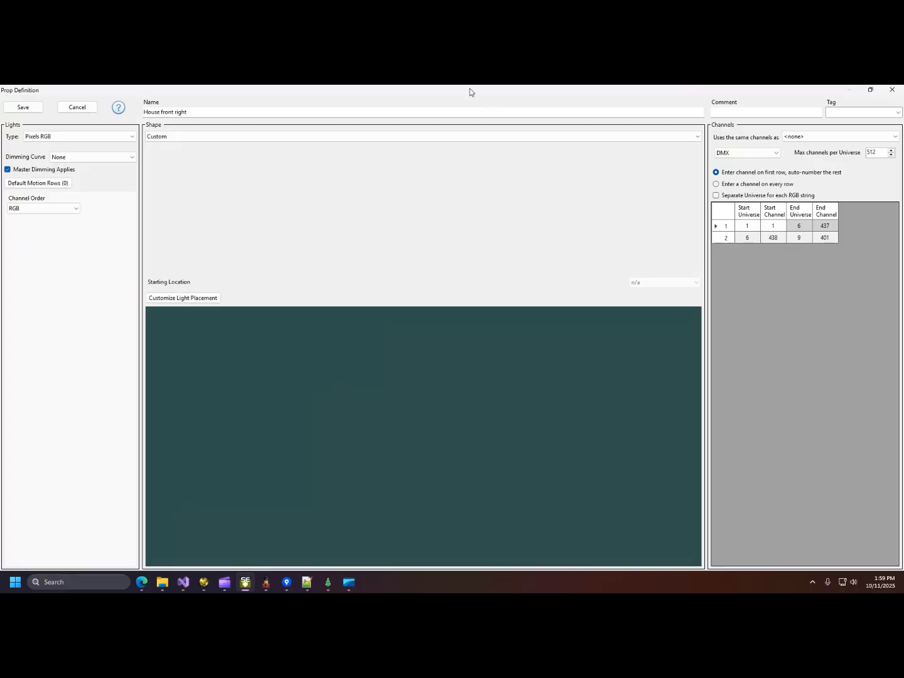
drag(466, 92, 1, 230)
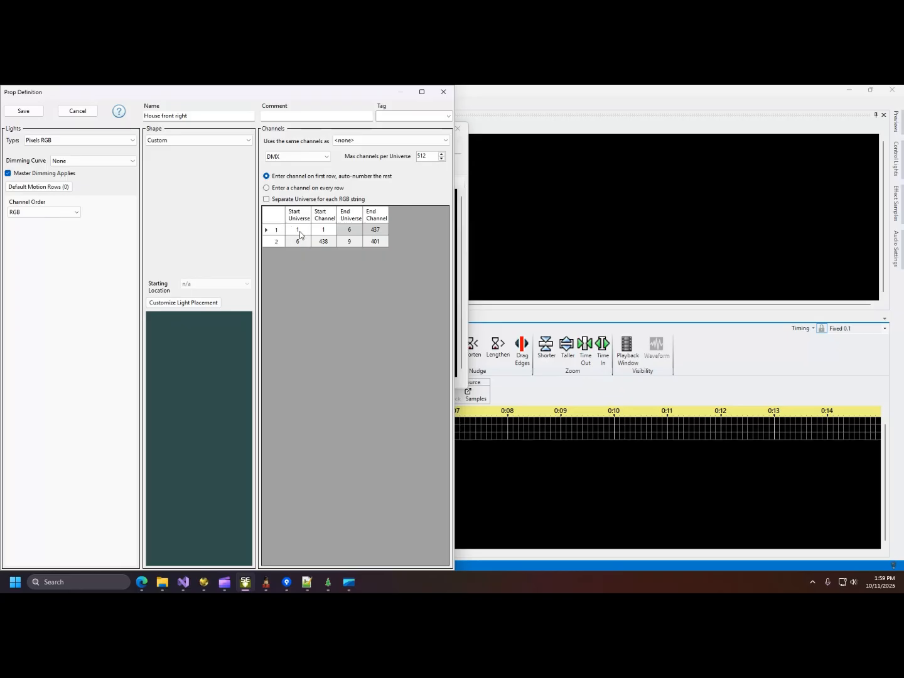
click(327, 584)
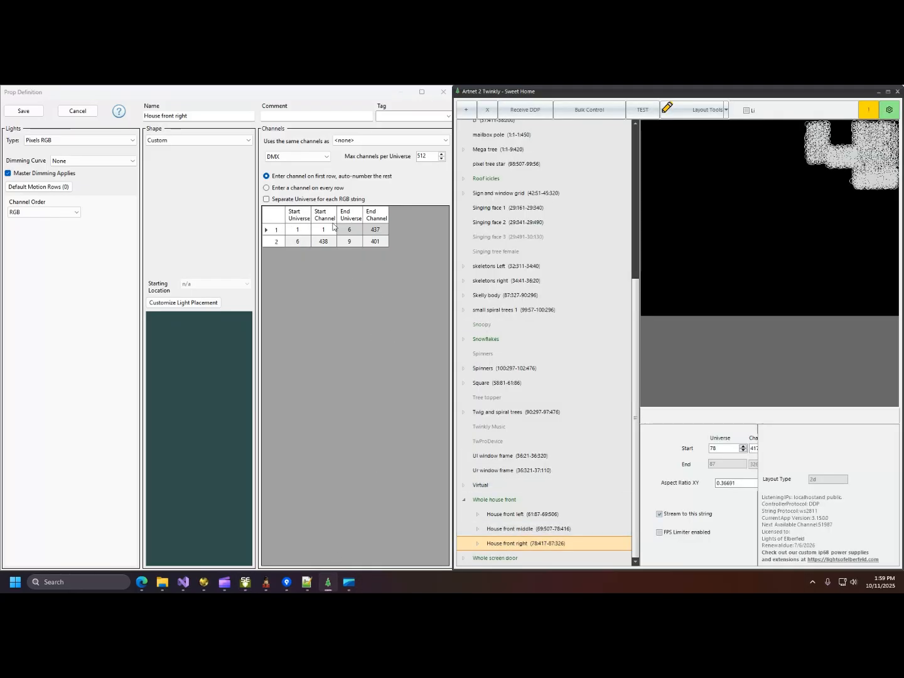
- Set the House front right prop's start universe to 78 and start channel to 417
click(308, 230)
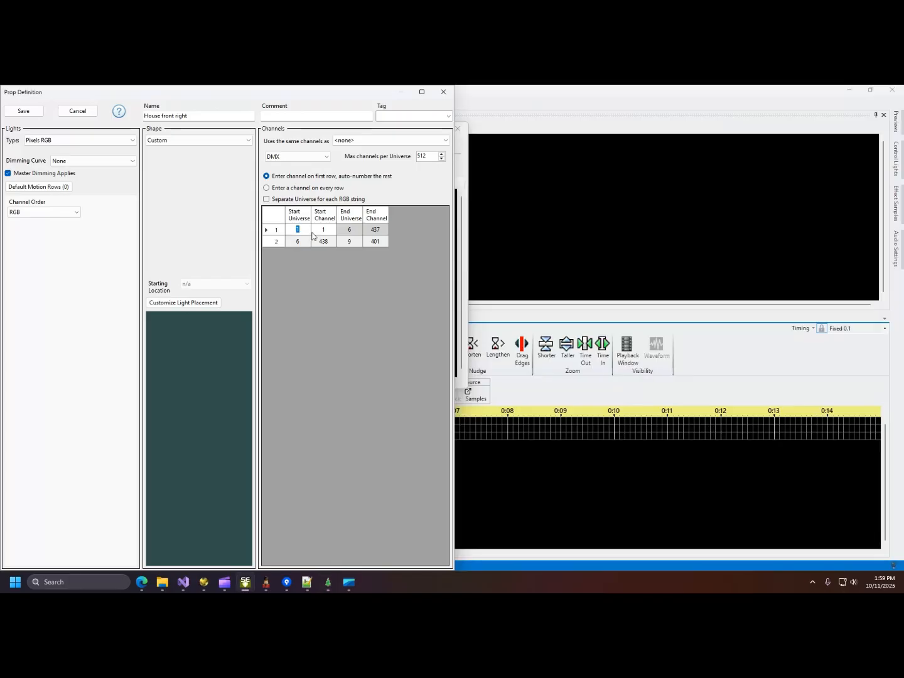
text(78)
key(Tab)
text(417)
click(290, 242)
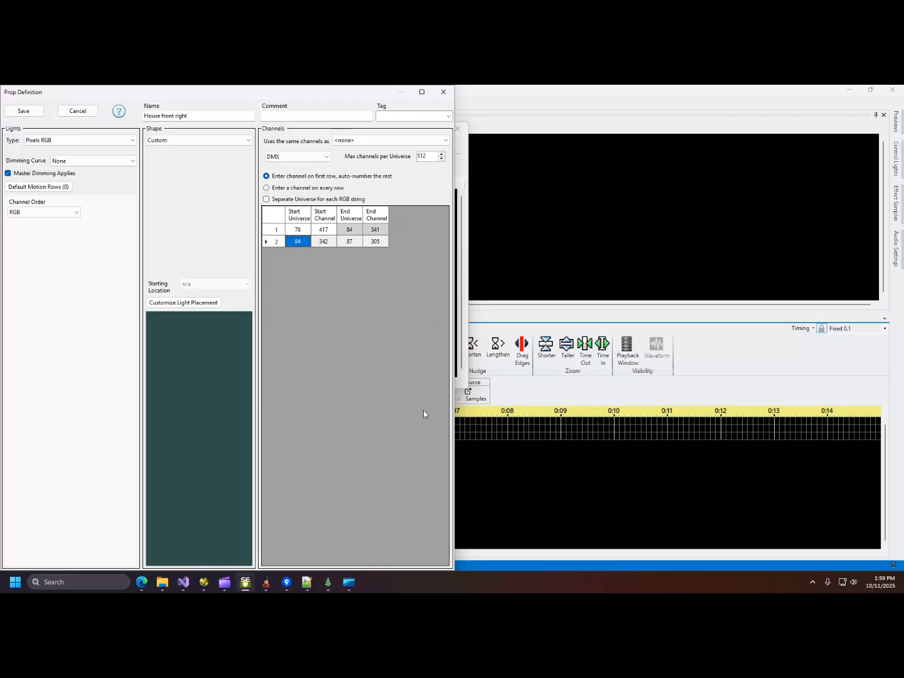
- Compare the House front right channel range with its addressing in Artnet 2 Twinkly
mouse_move(328, 581)
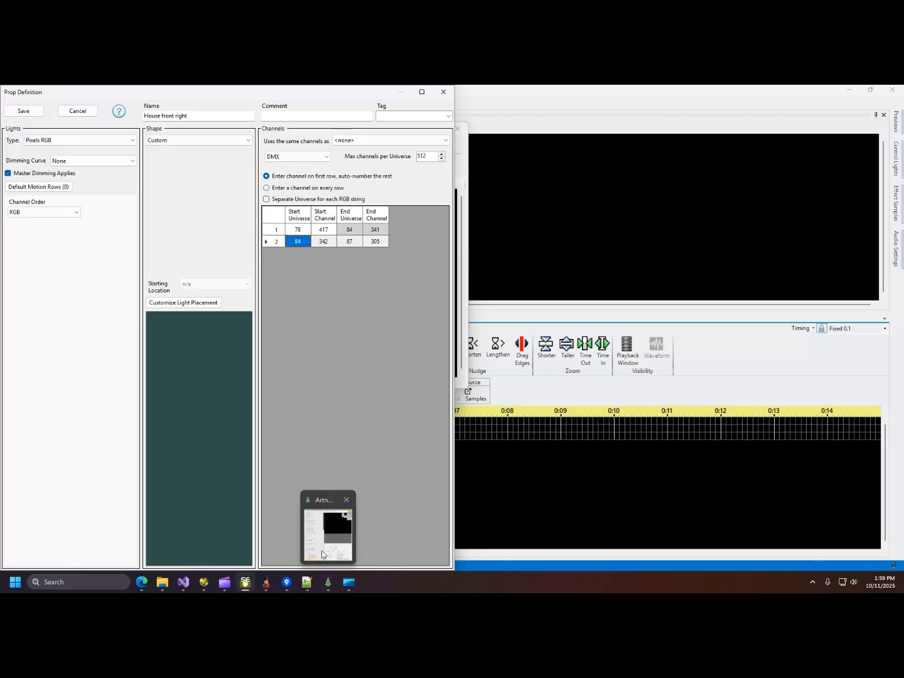
mouse_move(321, 553)
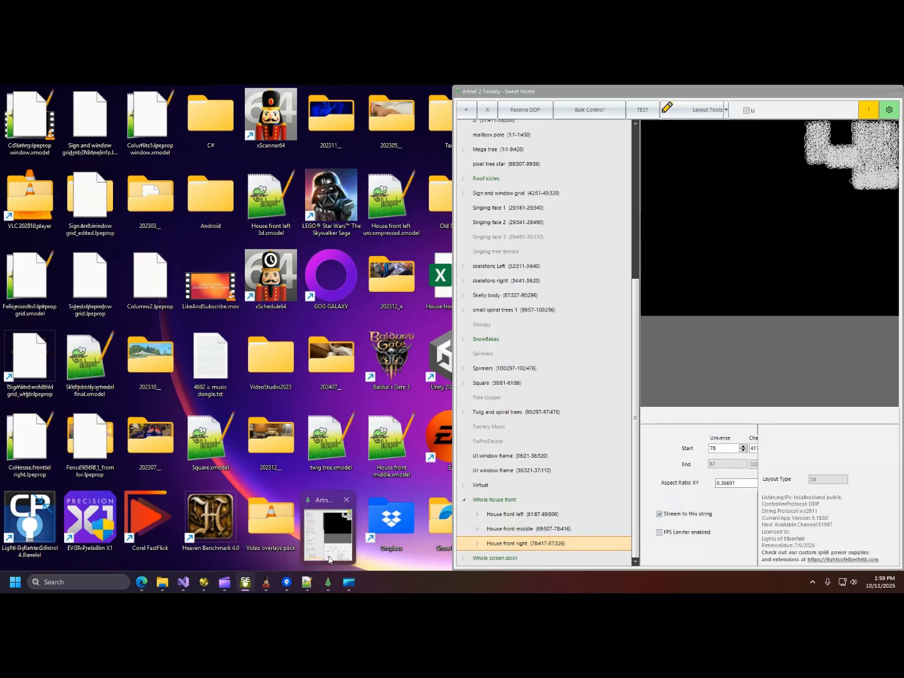
click(330, 550)
- Check the used and repeated numbers in House front right's custom light placement, and cancel the prop definition
click(183, 302)
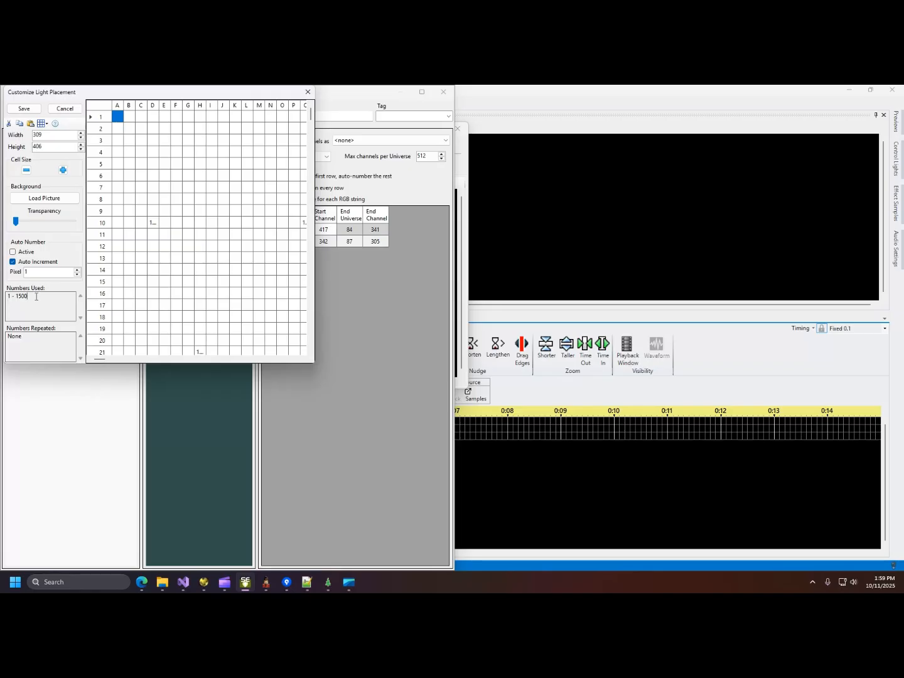
drag(37, 297, 2, 296)
click(59, 340)
drag(37, 338, 2, 337)
click(49, 344)
click(306, 92)
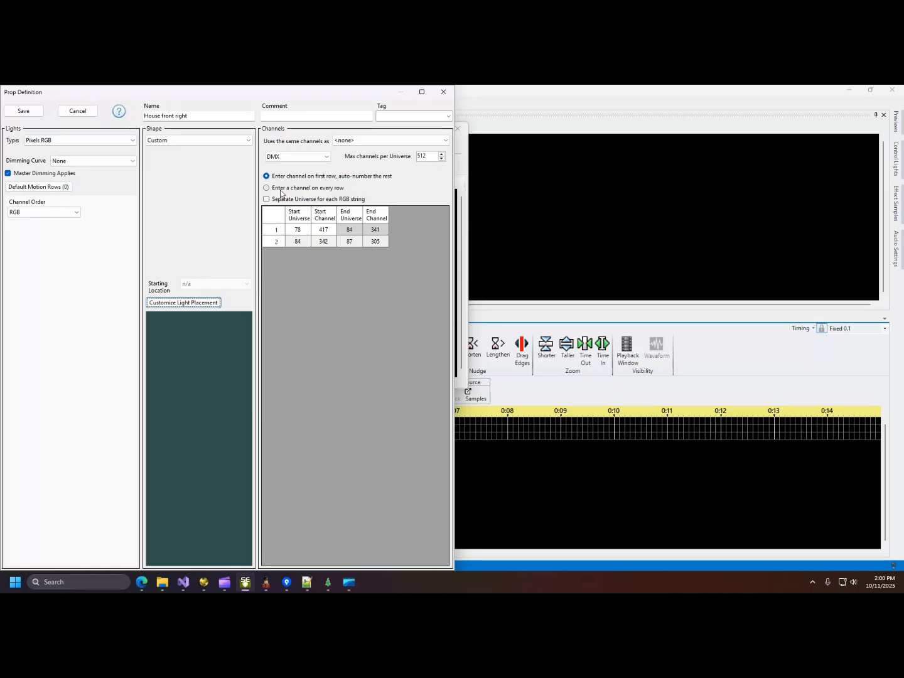
click(91, 111)
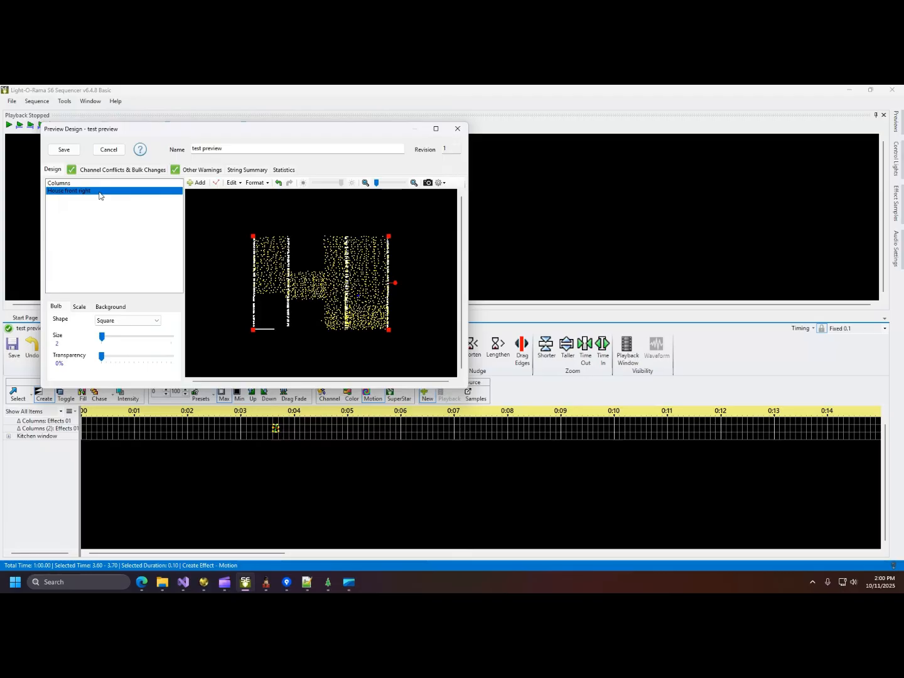
- Delete the House front right and Columns props from the test preview
key(Delete)
click(264, 278)
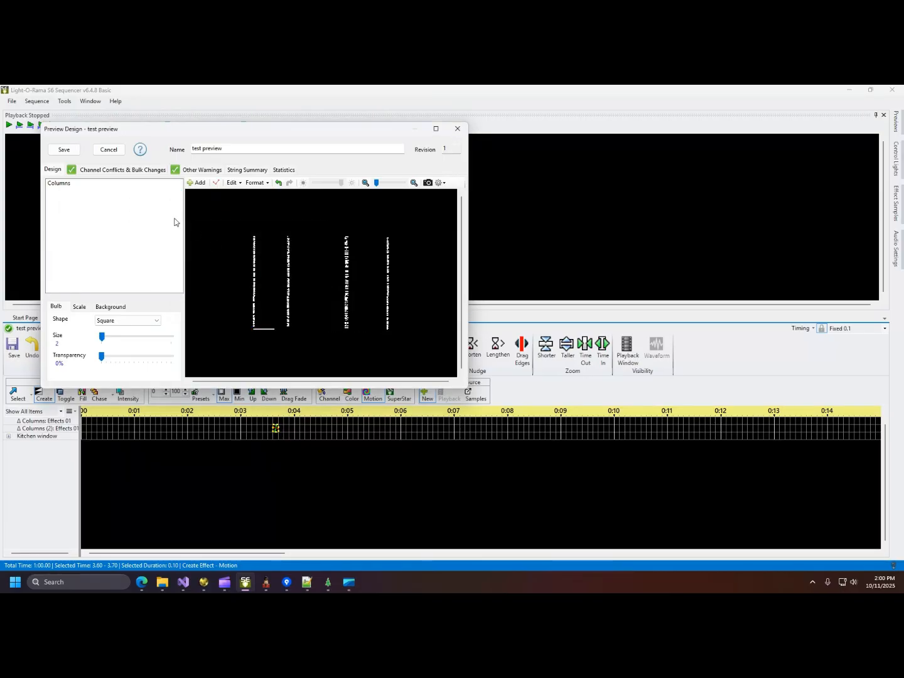
click(141, 186)
key(Delete)
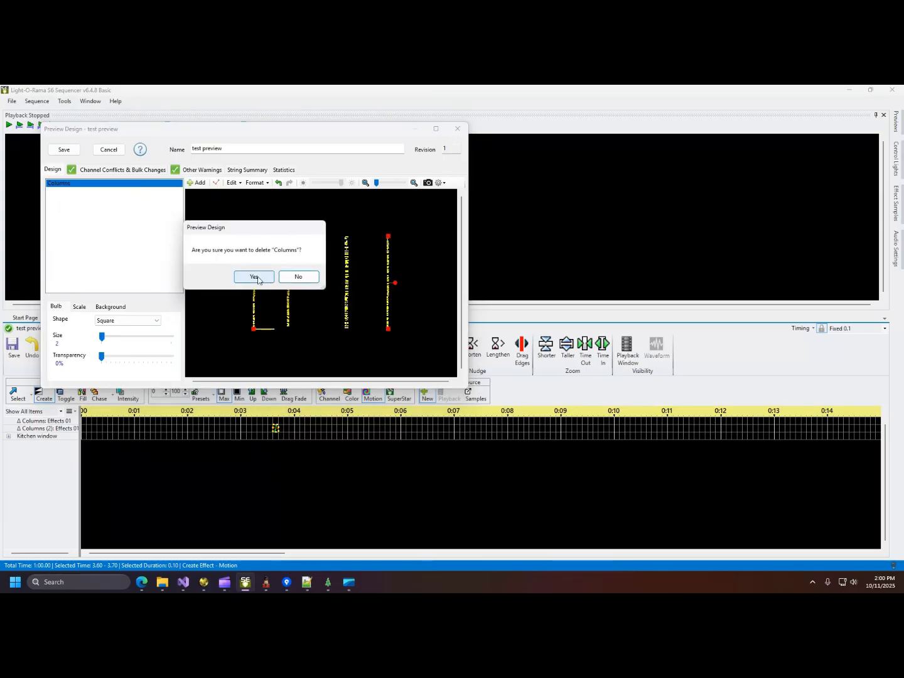
click(258, 278)
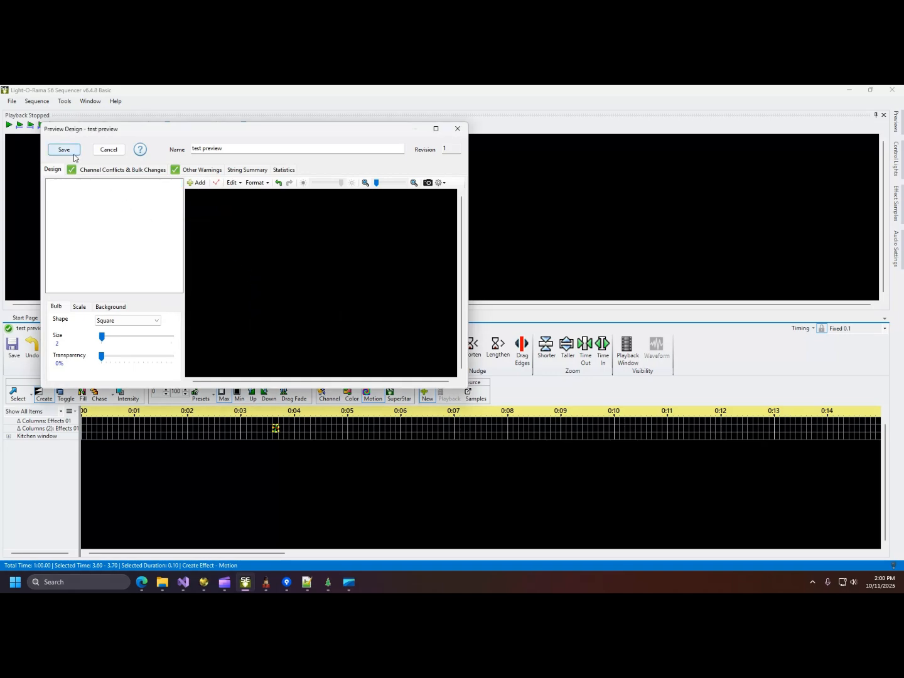
- Import the LOR prop file Columns.lpeprop from the Desktop as a new prop
click(199, 184)
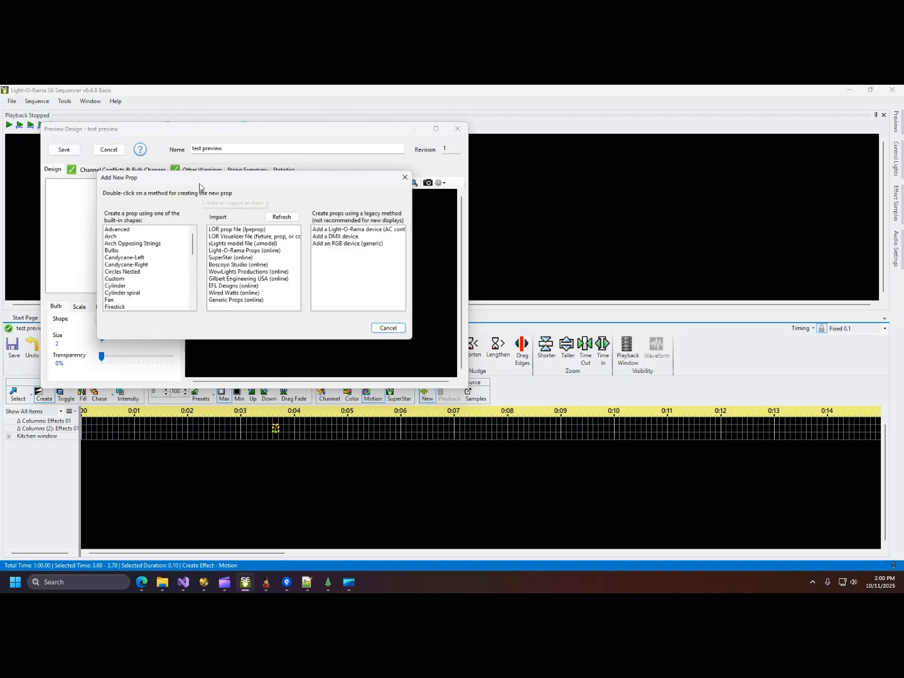
double_click(233, 230)
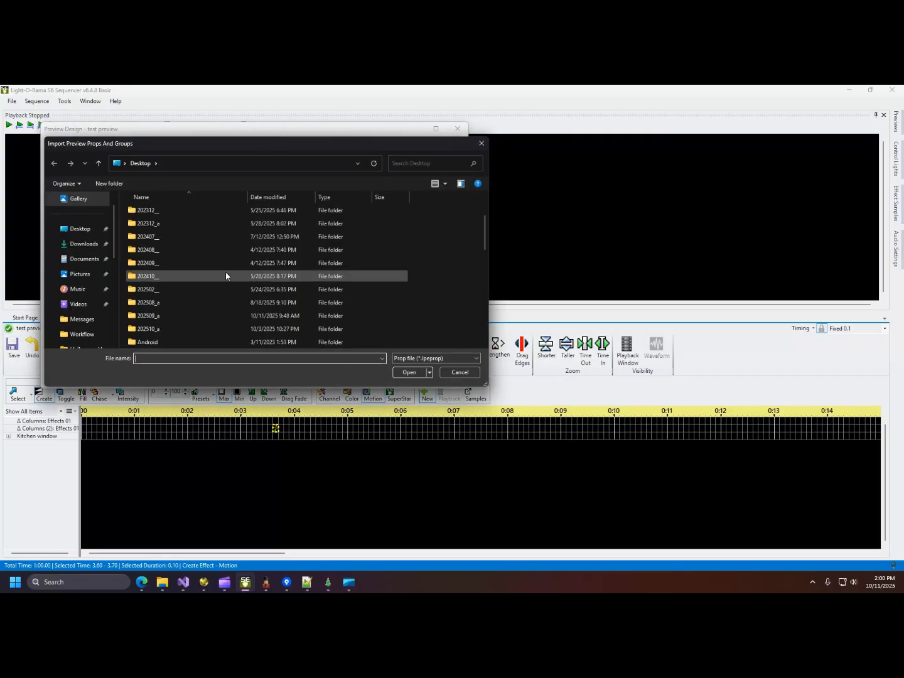
scroll(226, 275, down, 5)
scroll(218, 264, down, 5)
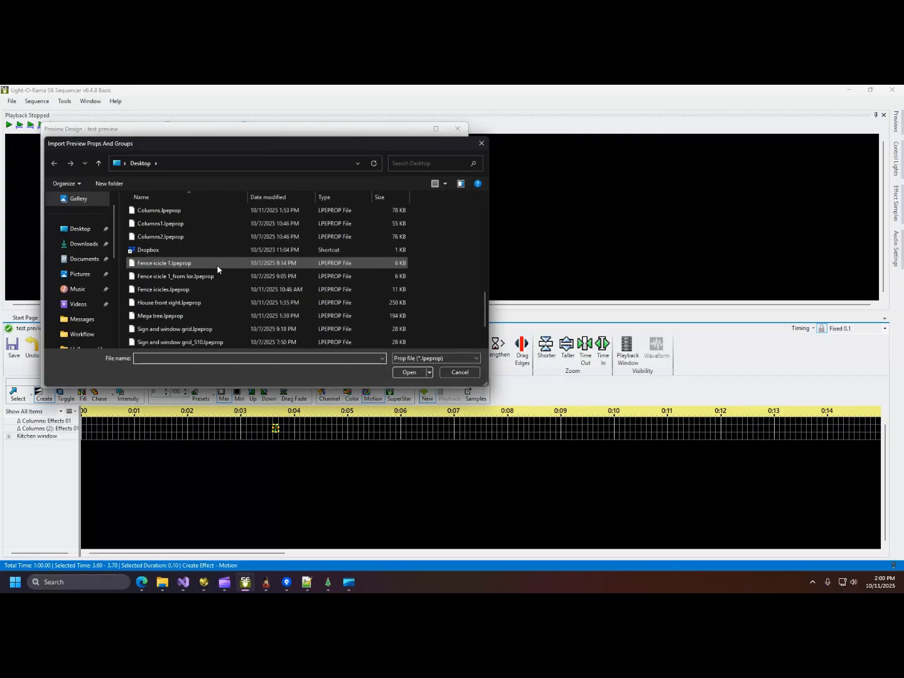
scroll(204, 254, up, 1)
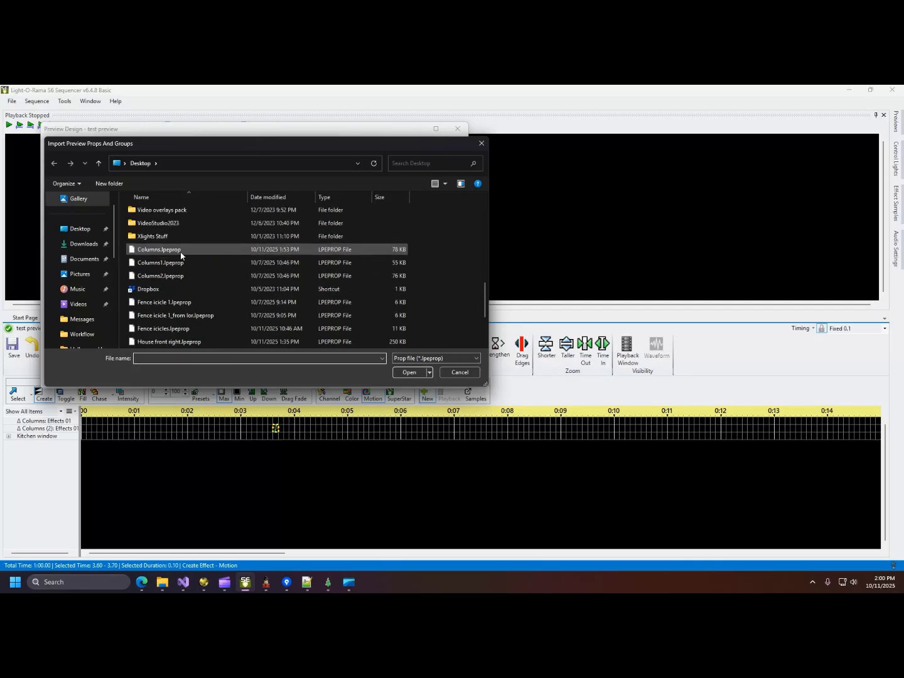
double_click(181, 250)
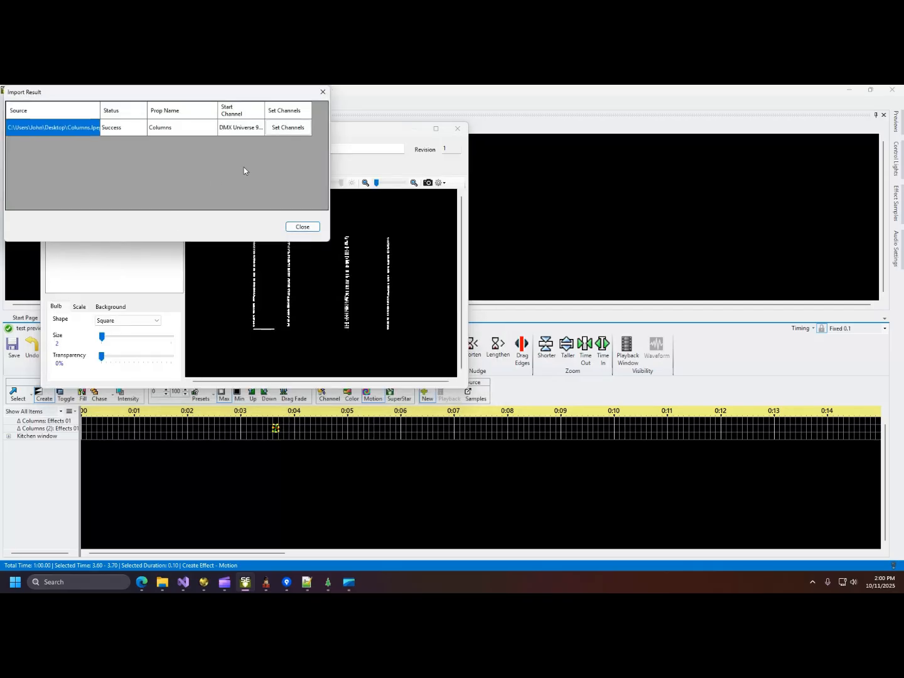
- Open the imported Columns prop's channel settings and examine the numbering in its custom light placement
click(288, 127)
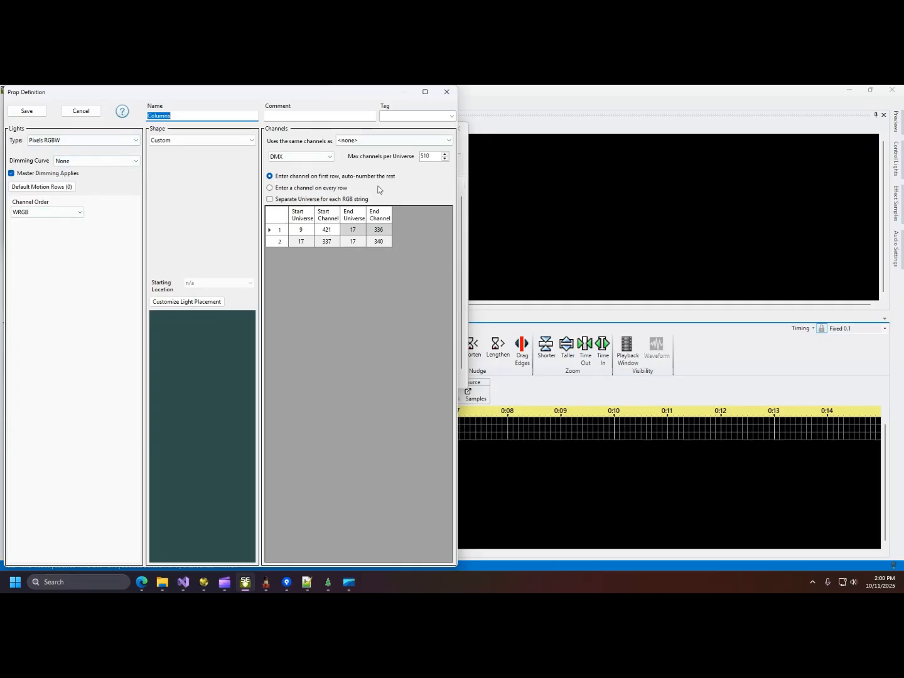
click(177, 302)
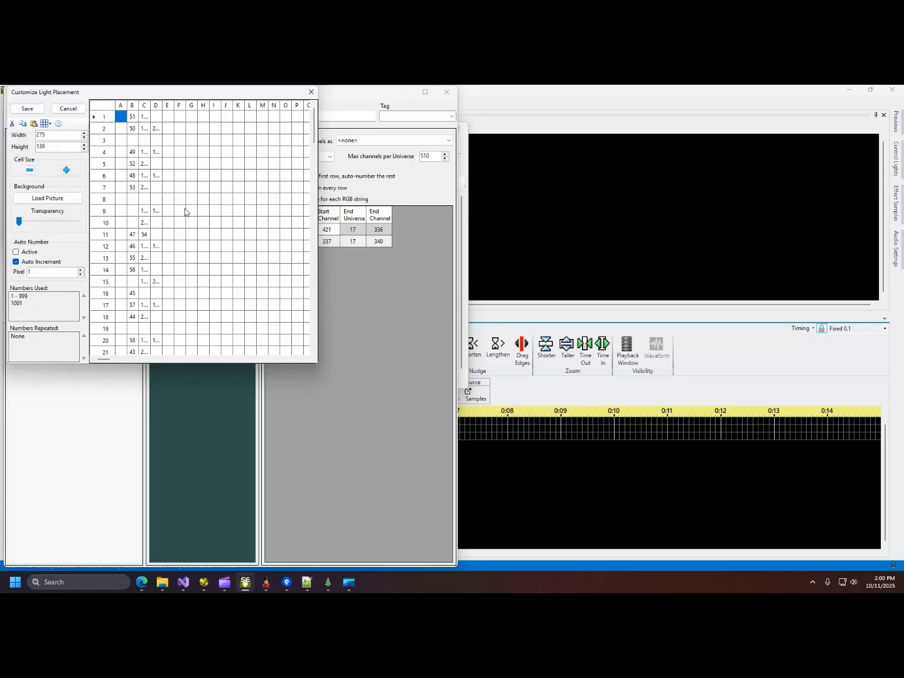
click(311, 91)
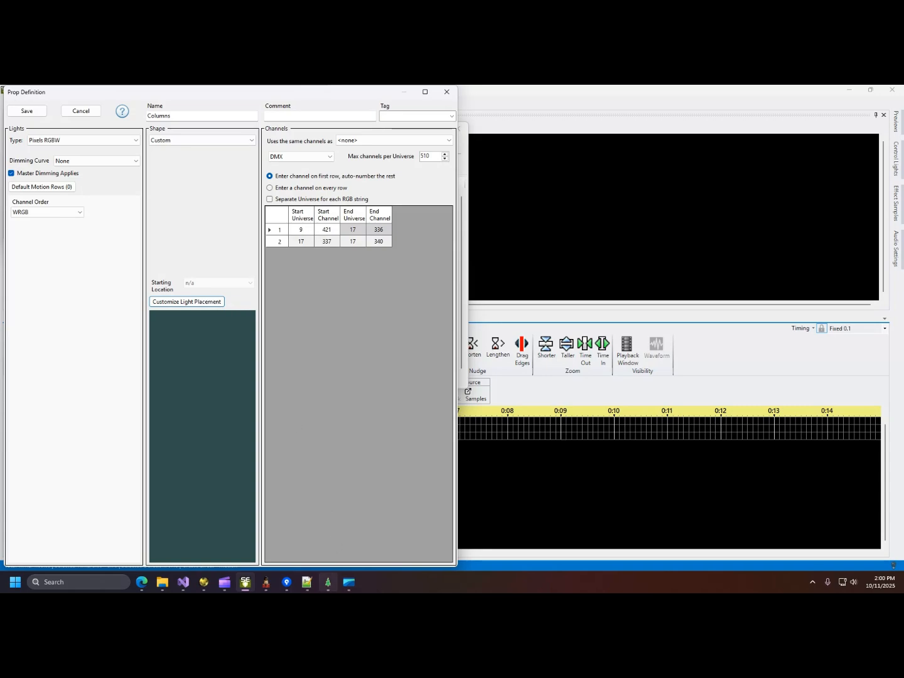
- Compare the Columns channel range with its Artnet 2 Twinkly addressing, save the prop definition and close the import results
click(327, 583)
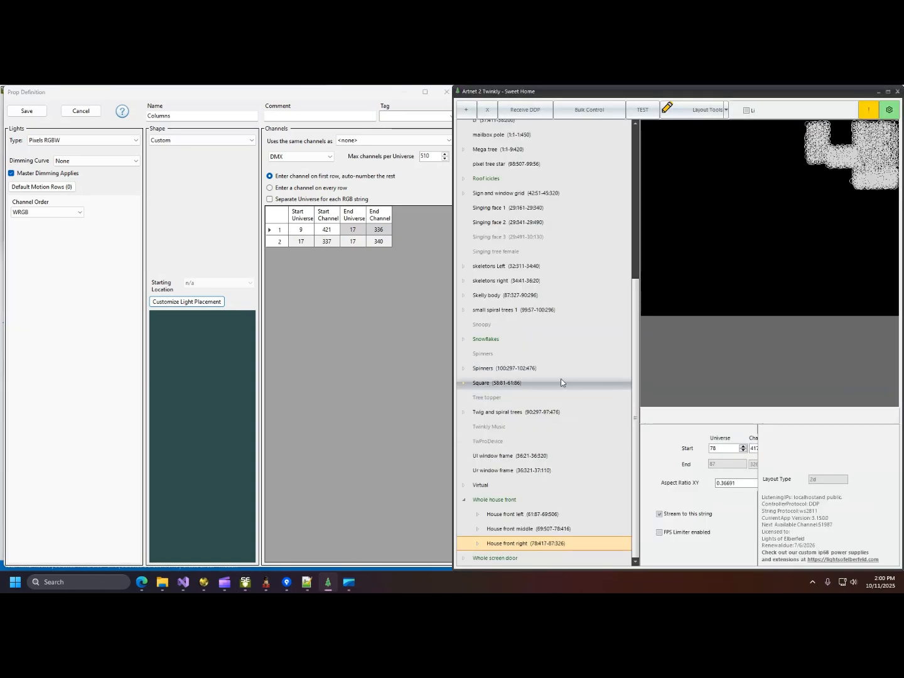
scroll(561, 382, up, 6)
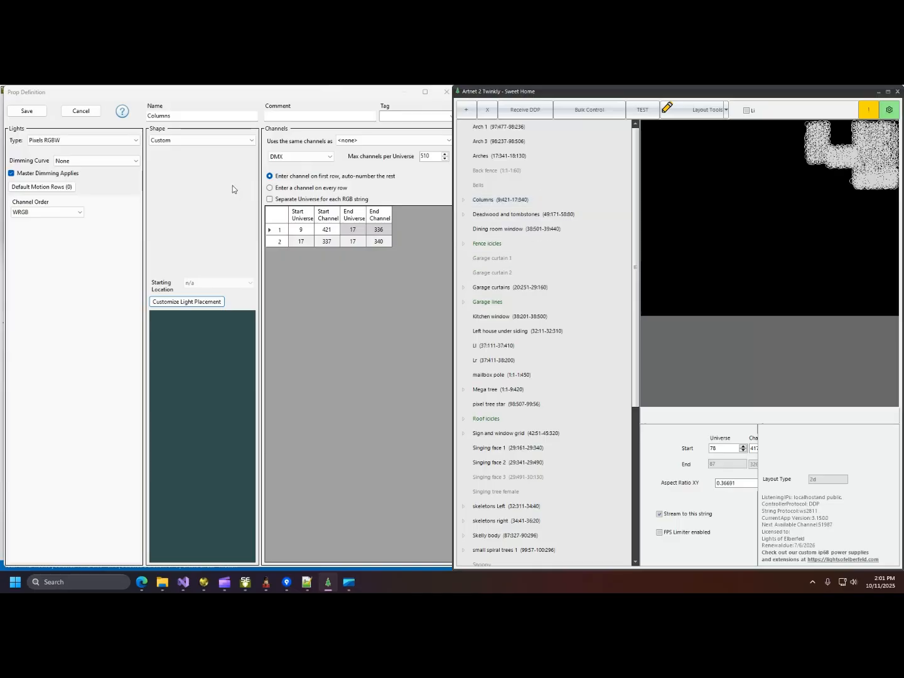
click(29, 111)
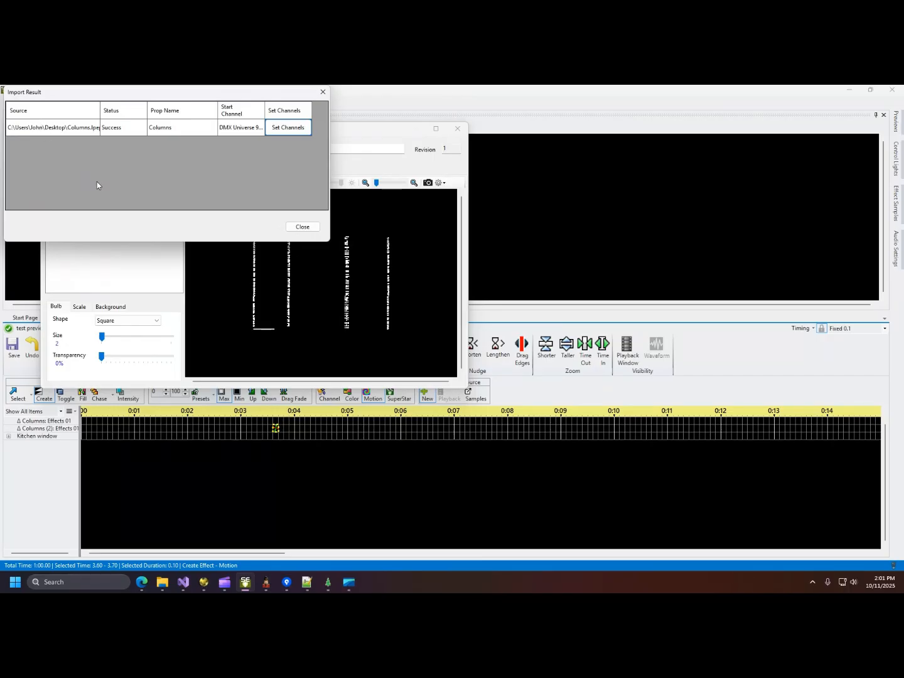
click(303, 227)
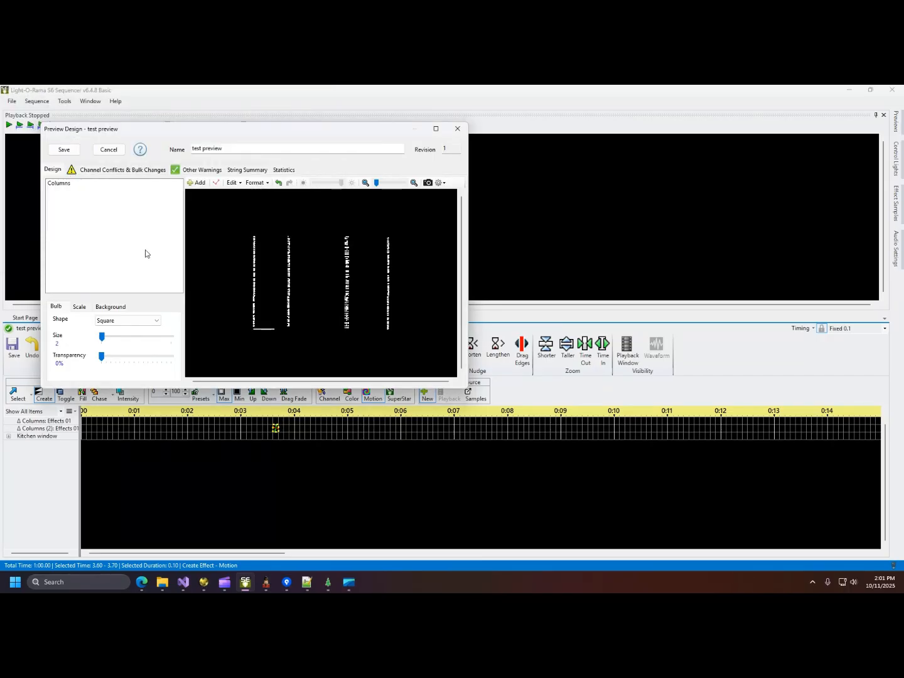
- Switch to Artnet 2 Twinkly and export the House front right layout to the Desktop as Lightorama prop file House front right.lpeprop
click(327, 583)
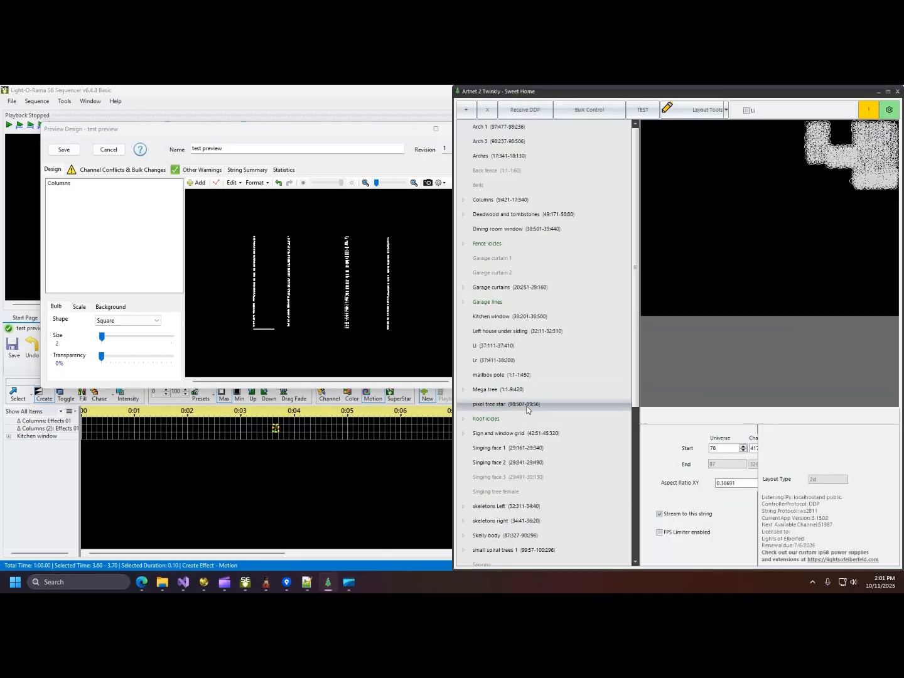
scroll(498, 555, down, 5)
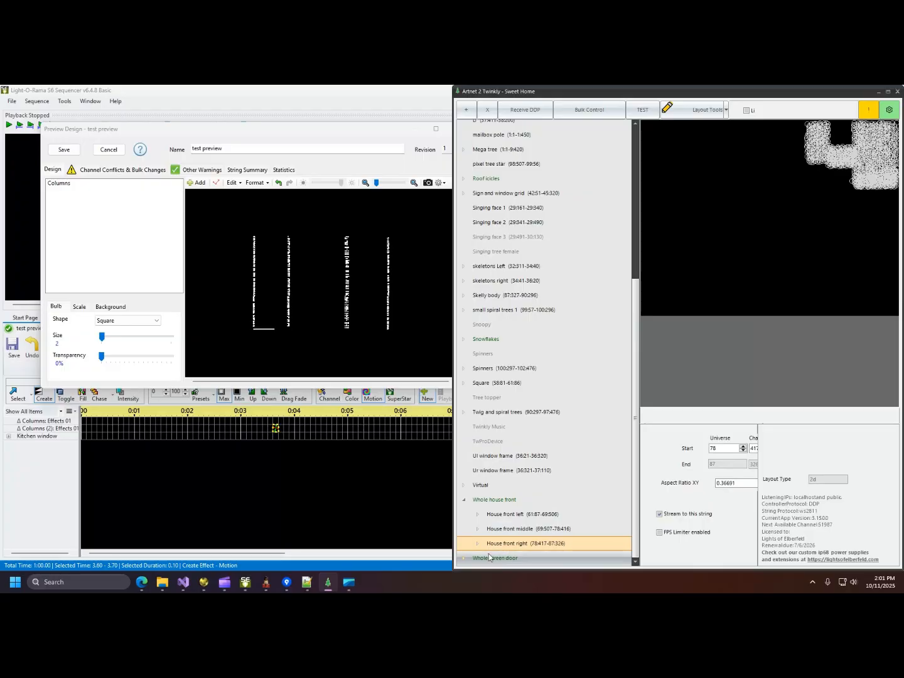
click(694, 111)
click(697, 128)
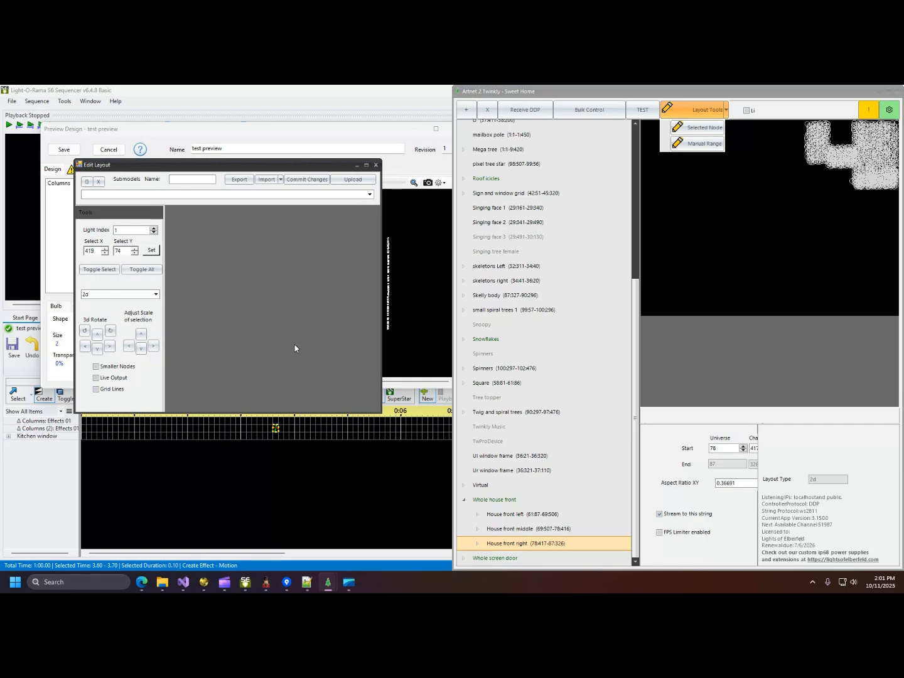
click(242, 183)
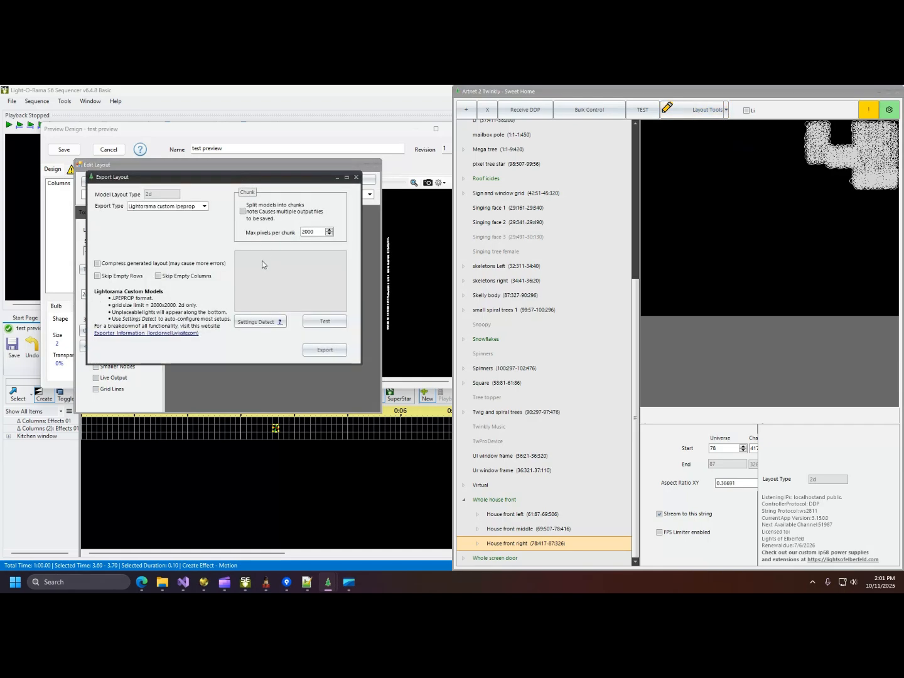
click(325, 350)
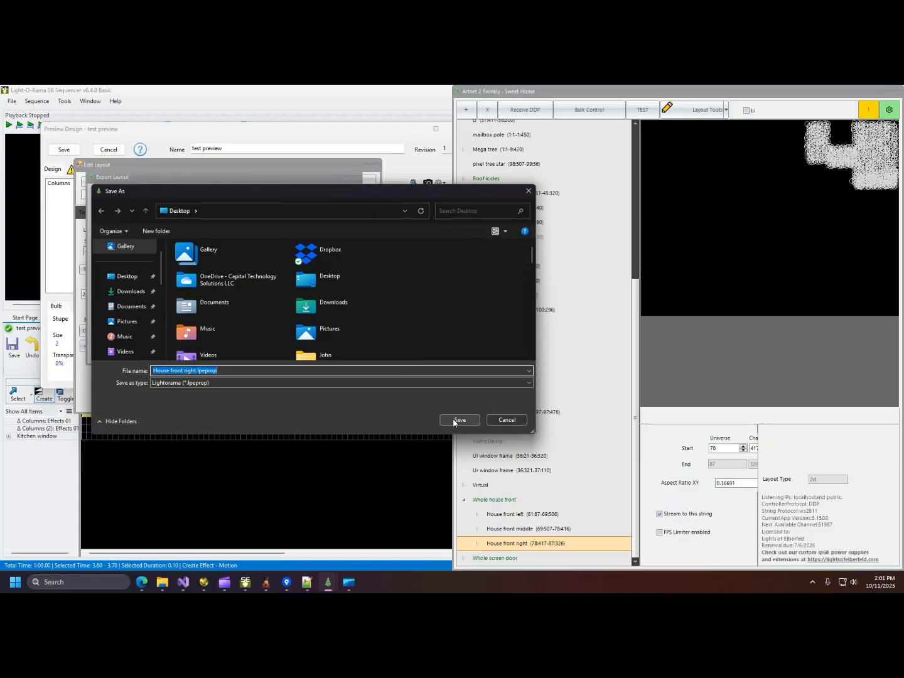
click(455, 421)
click(471, 334)
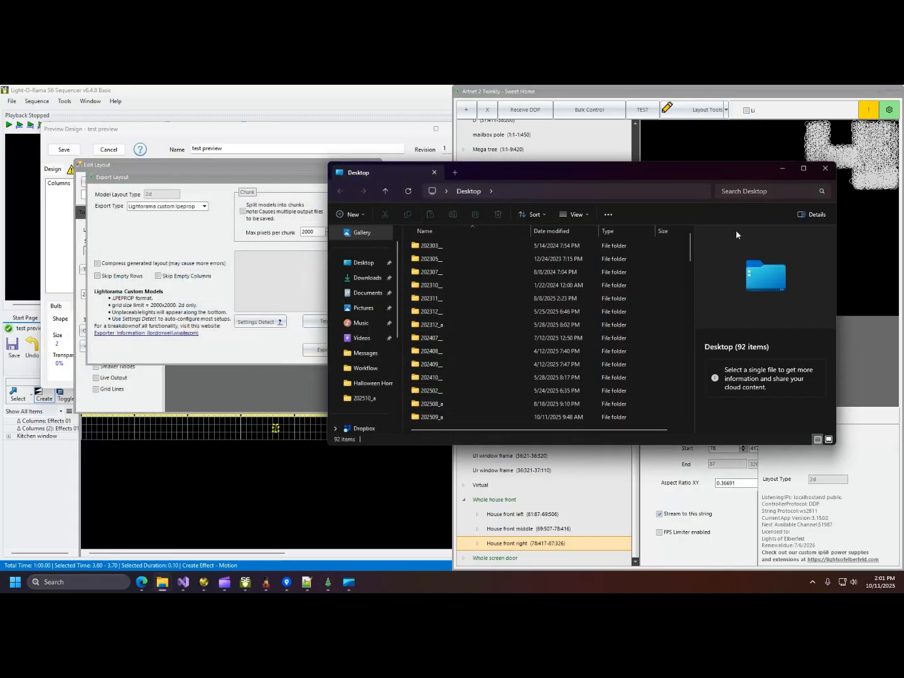
click(823, 169)
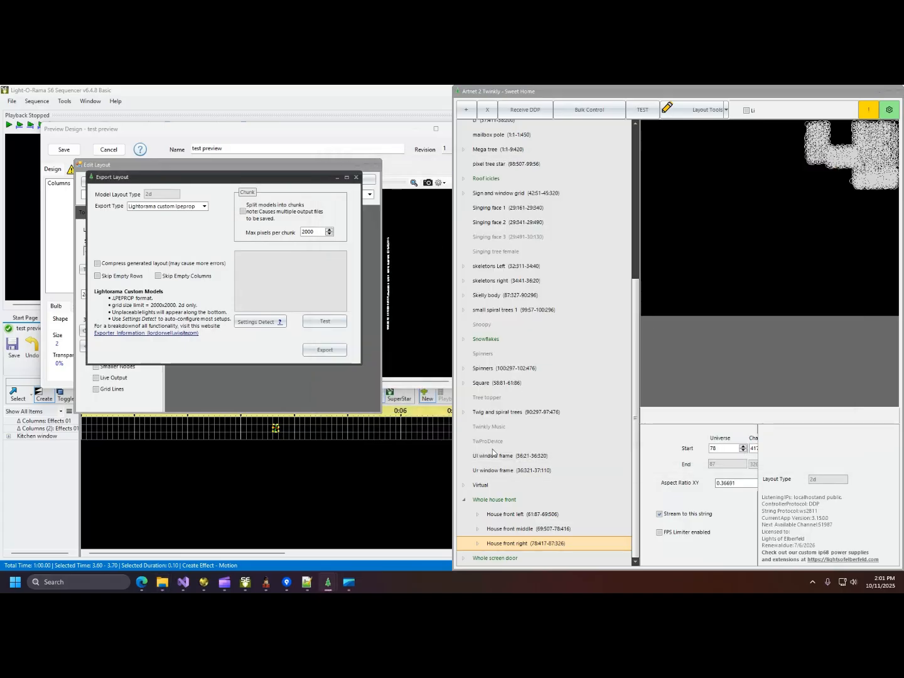
- Return to the Light-O-Rama Sequencer and delete the Columns prop from the test preview
click(343, 507)
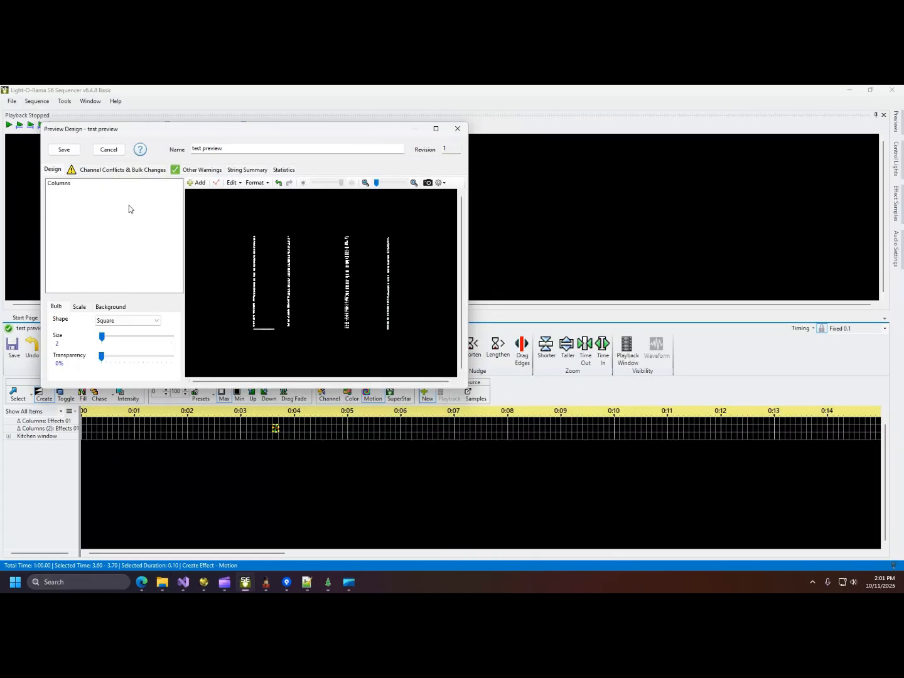
click(93, 183)
key(Delete)
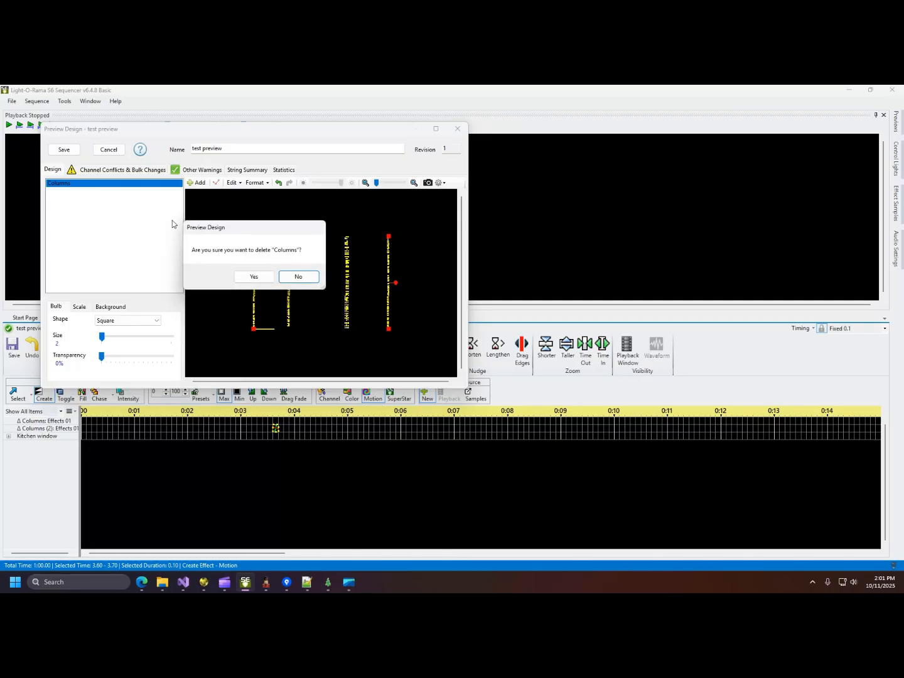
click(254, 276)
- Import the LOR prop file House front right.lpeprop from the Desktop as a new prop
click(199, 184)
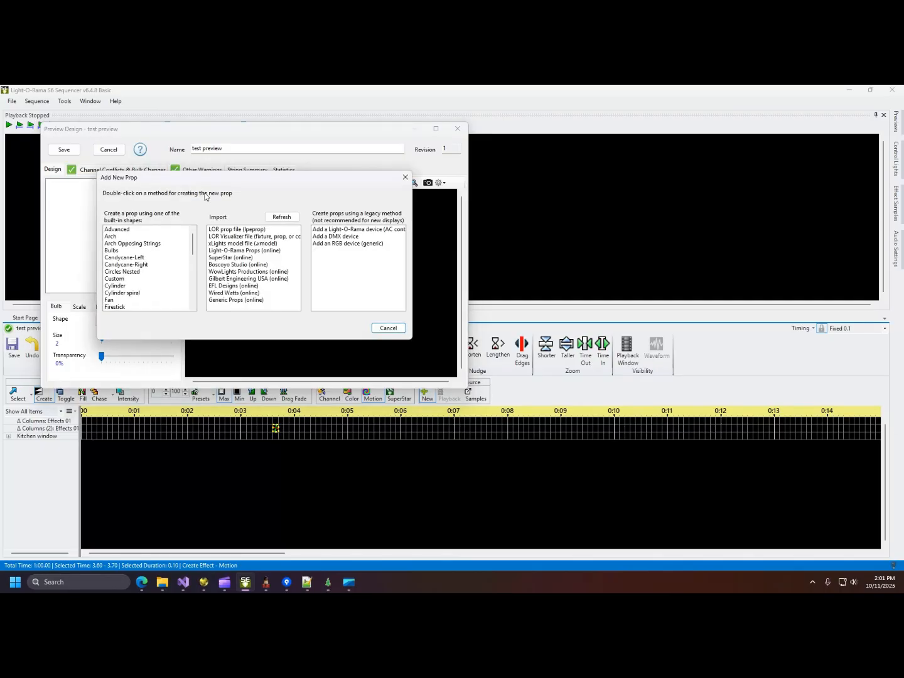
double_click(222, 229)
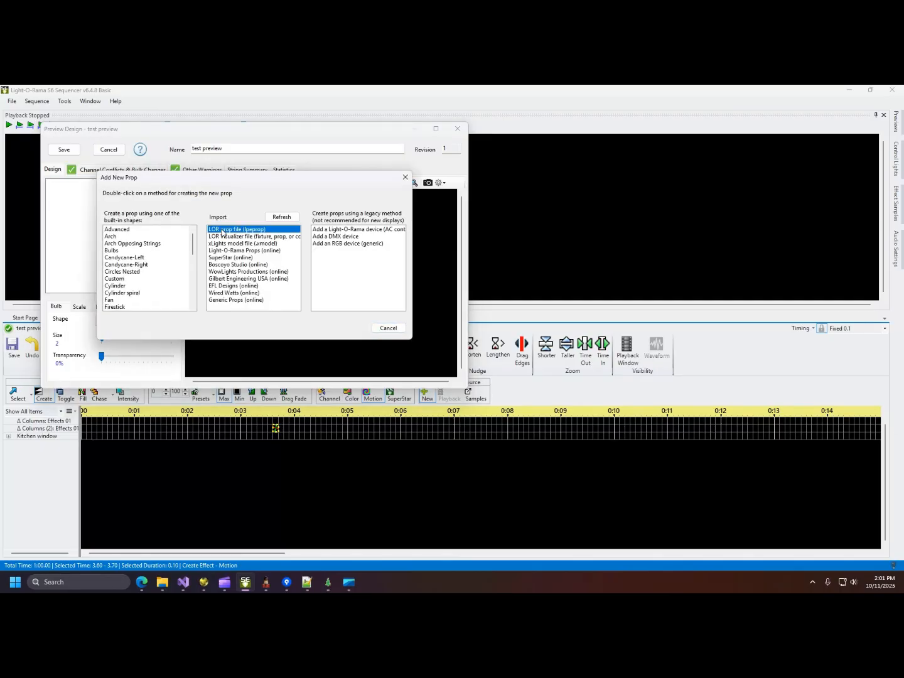
scroll(301, 321, down, 4)
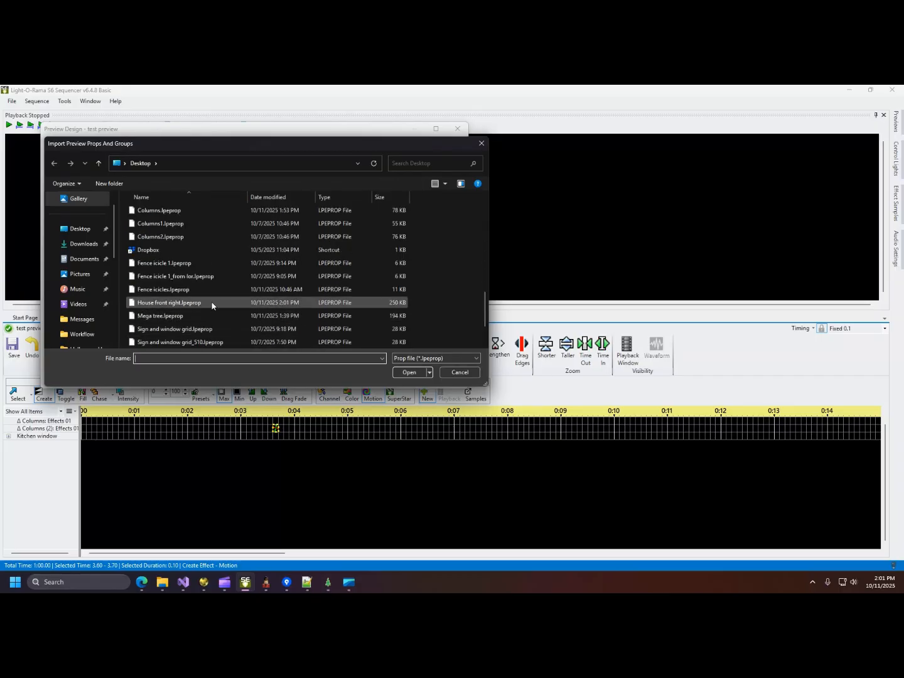
double_click(212, 302)
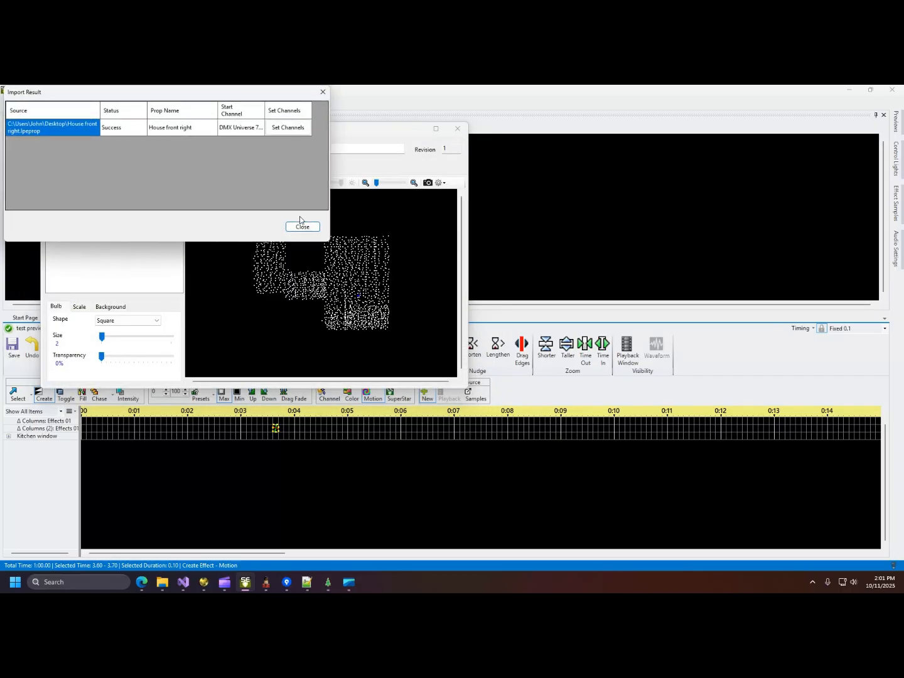
- Open the House front right prop's channel settings and compare its universe and channel ranges with the Artnet 2 Twinkly addressing
click(291, 129)
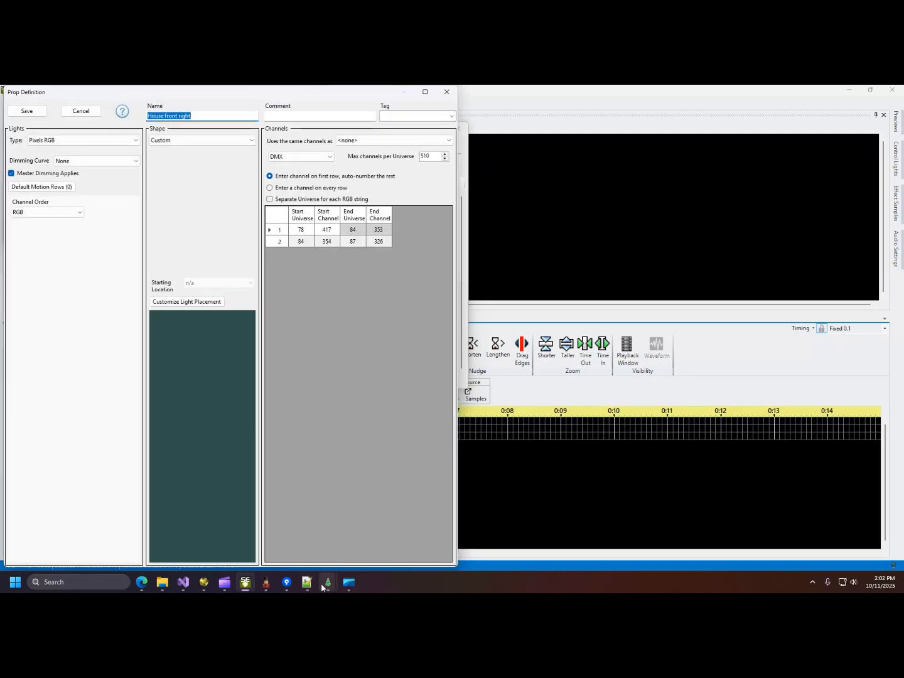
mouse_move(327, 581)
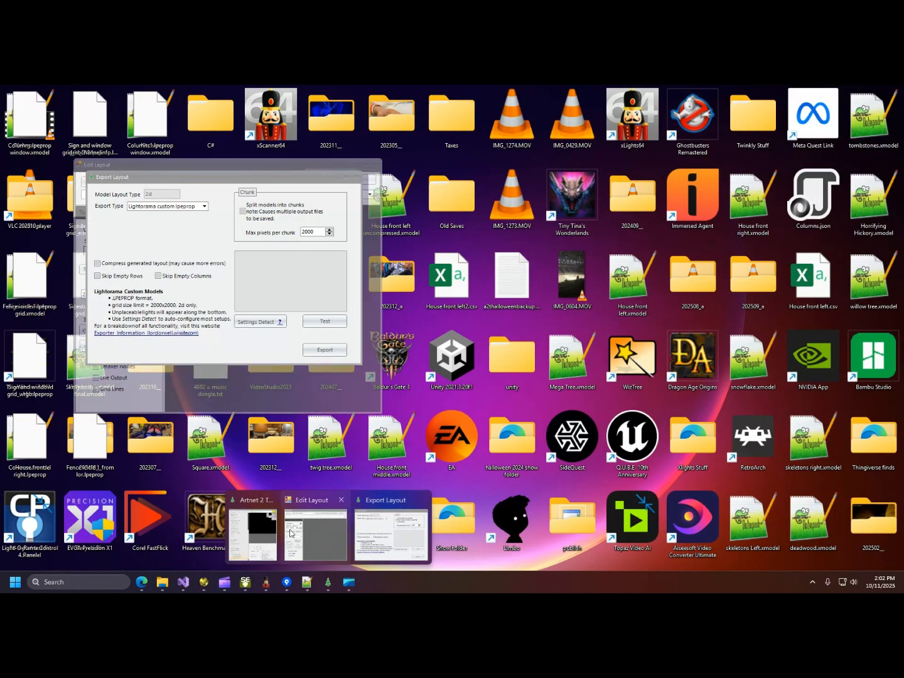
click(317, 543)
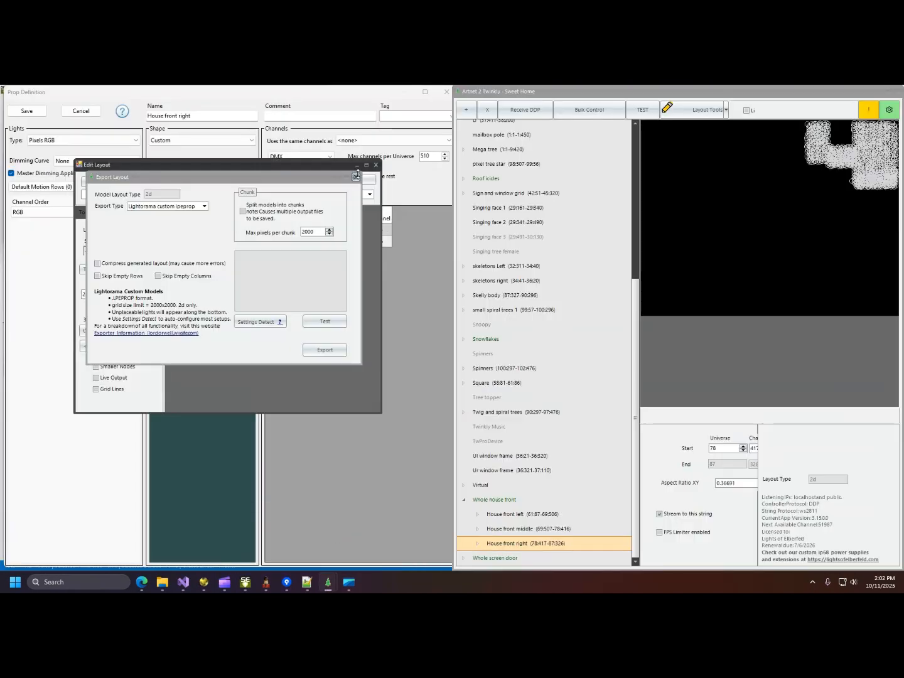
click(356, 176)
click(376, 165)
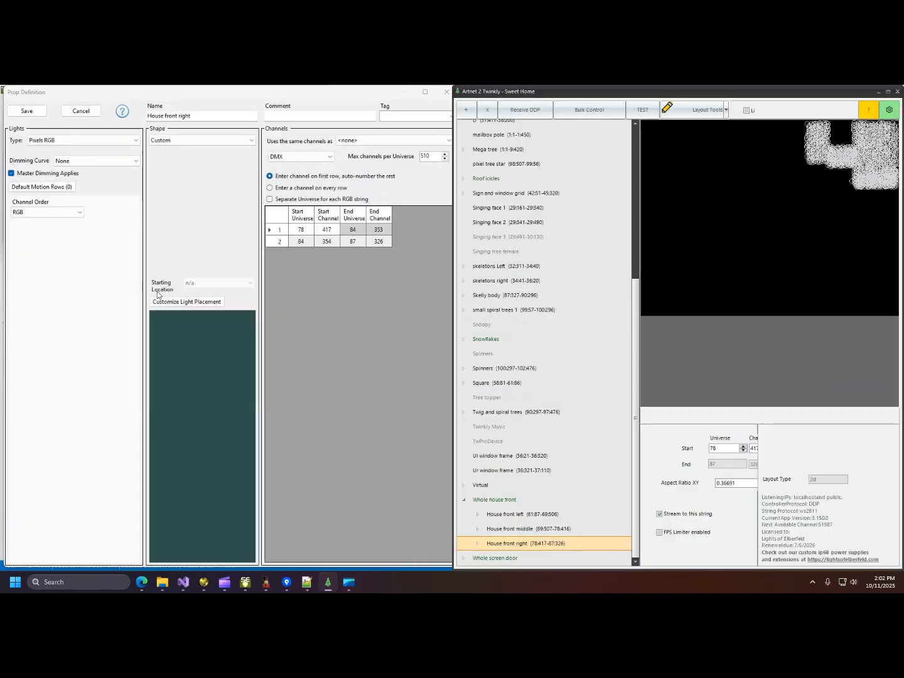
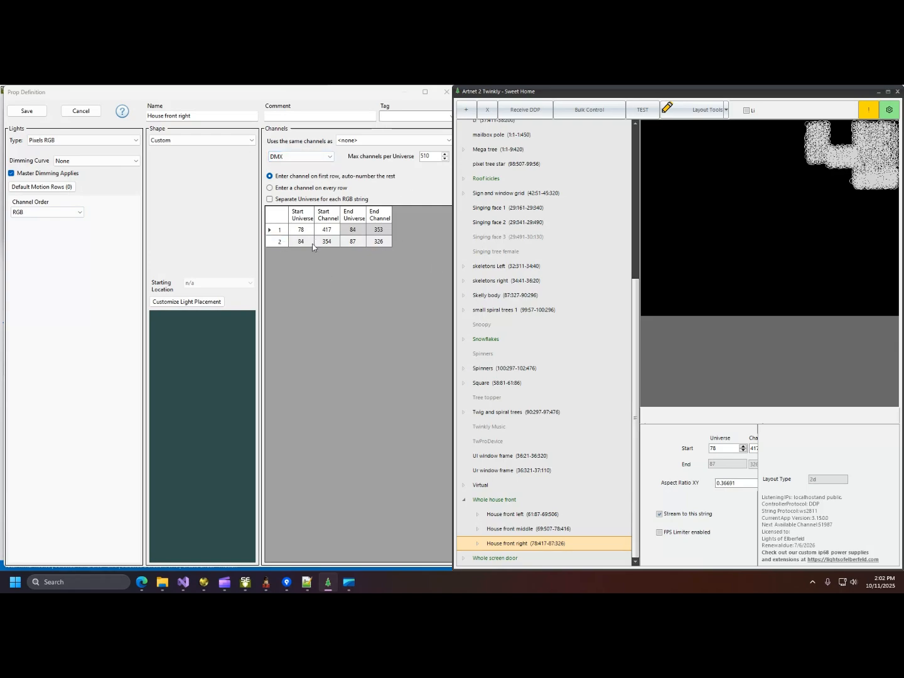
- Examine the pixel numbers used in House front right's custom light placement and close the prop definition
click(186, 304)
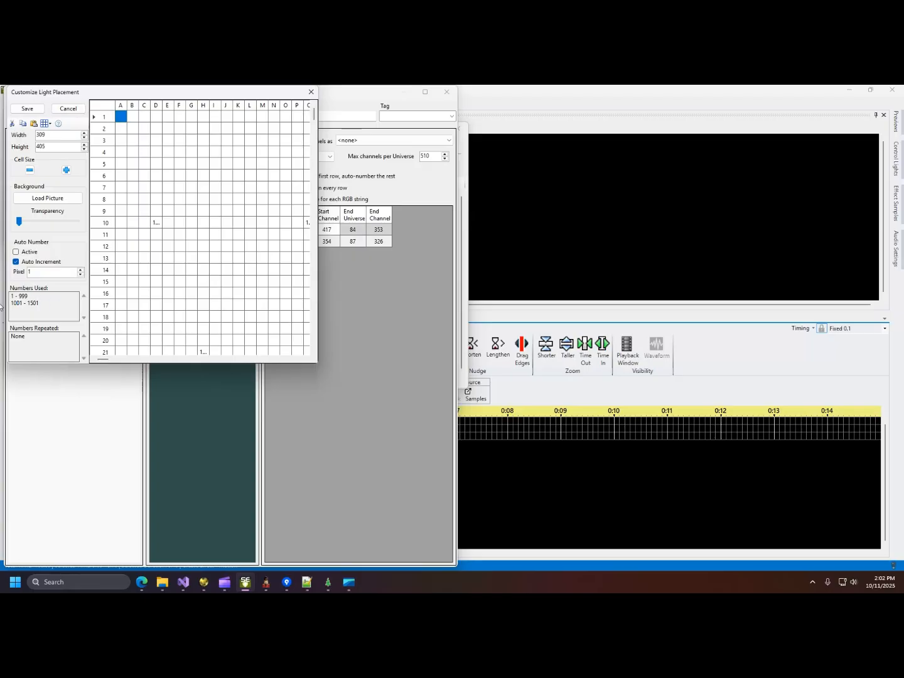
click(309, 93)
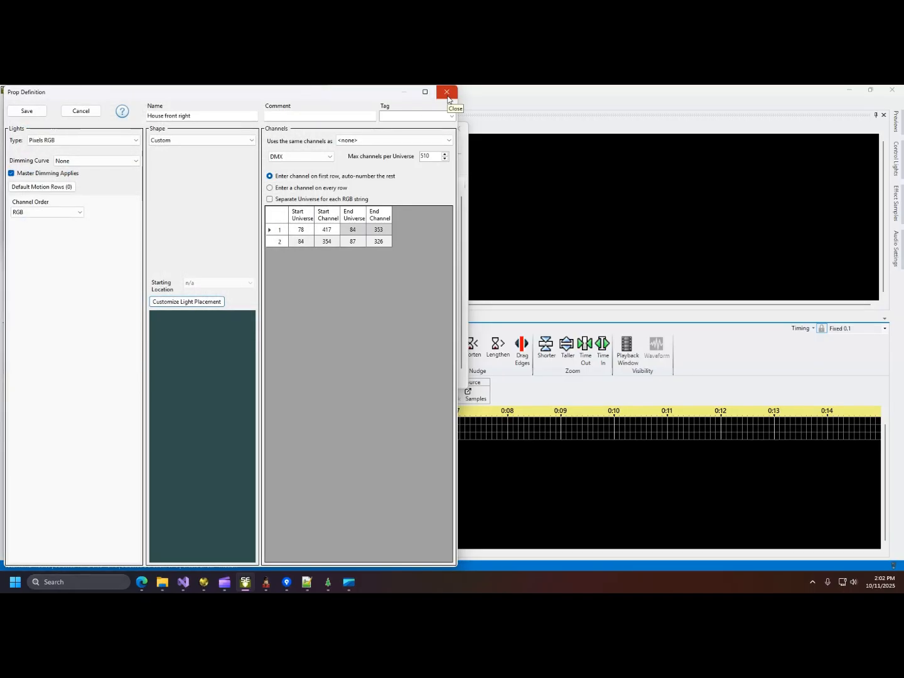
click(448, 93)
- Switch to Artnet 2 Twinkly and detach its window from the half-screen layout
click(325, 582)
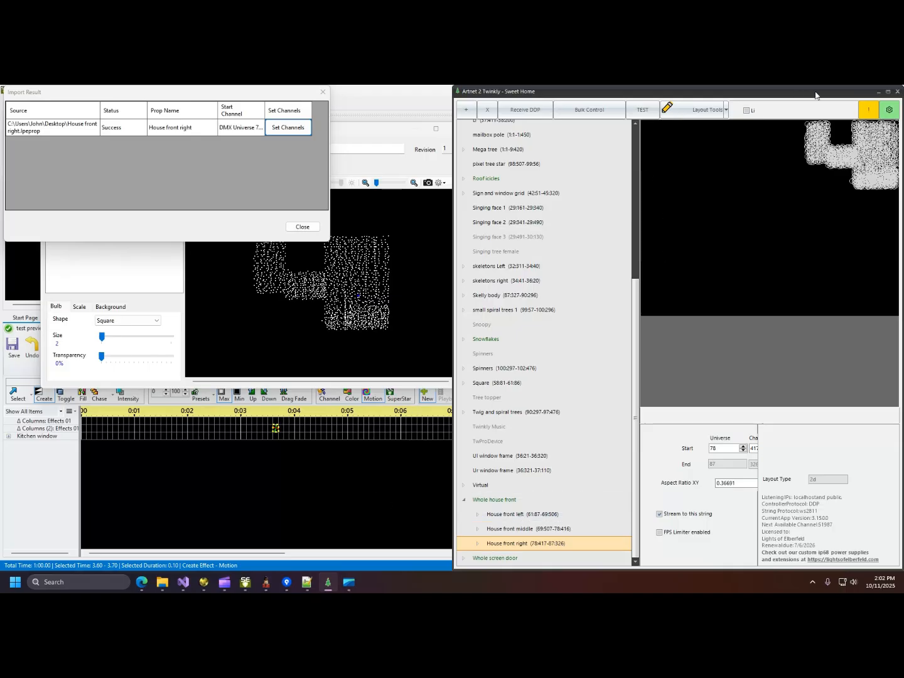
drag(815, 95, 796, 228)
drag(788, 236, 581, 211)
double_click(582, 211)
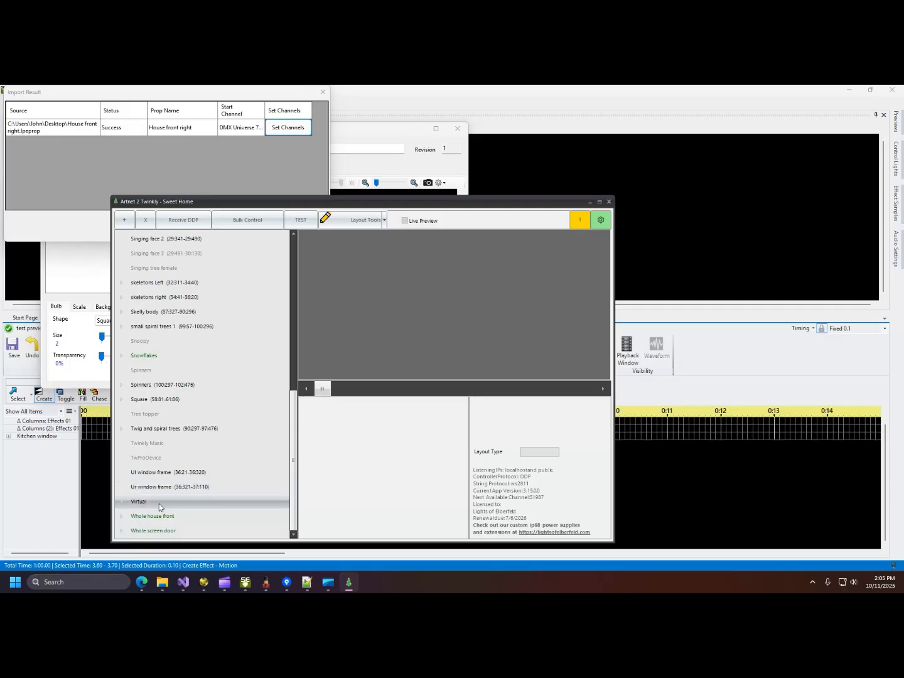
- Examine the FPS limiter settings of Whole house front, its left, middle and right sections, and the Mega tree
scroll(205, 436, up, 1)
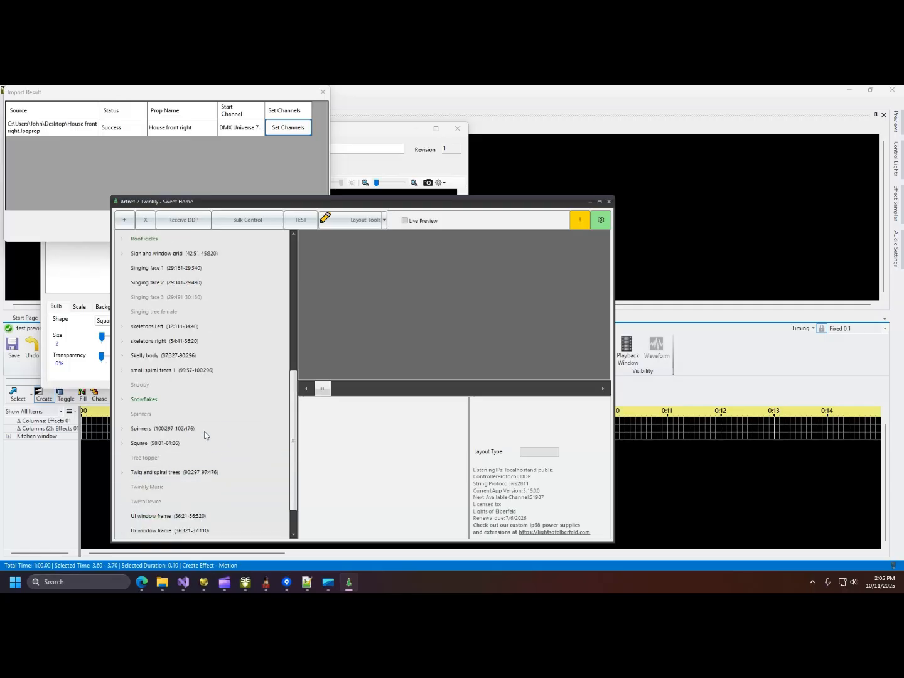
scroll(205, 435, down, 1)
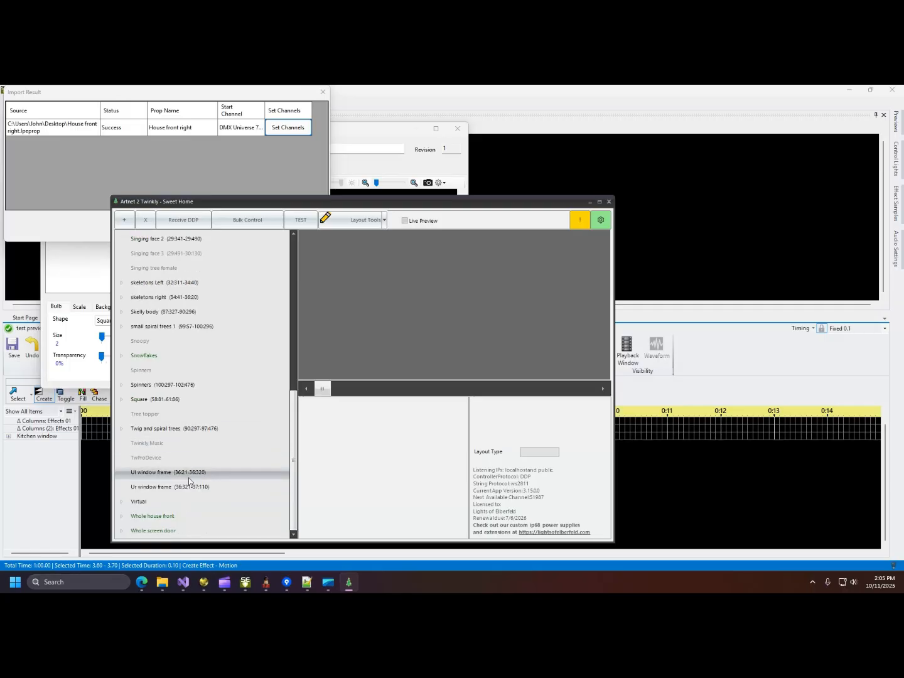
click(175, 518)
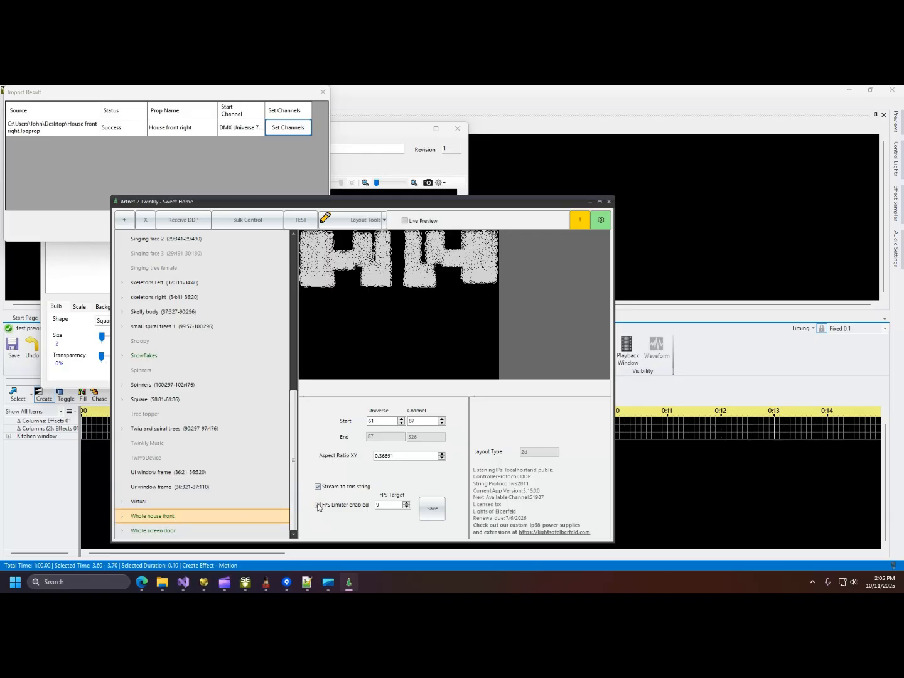
double_click(202, 518)
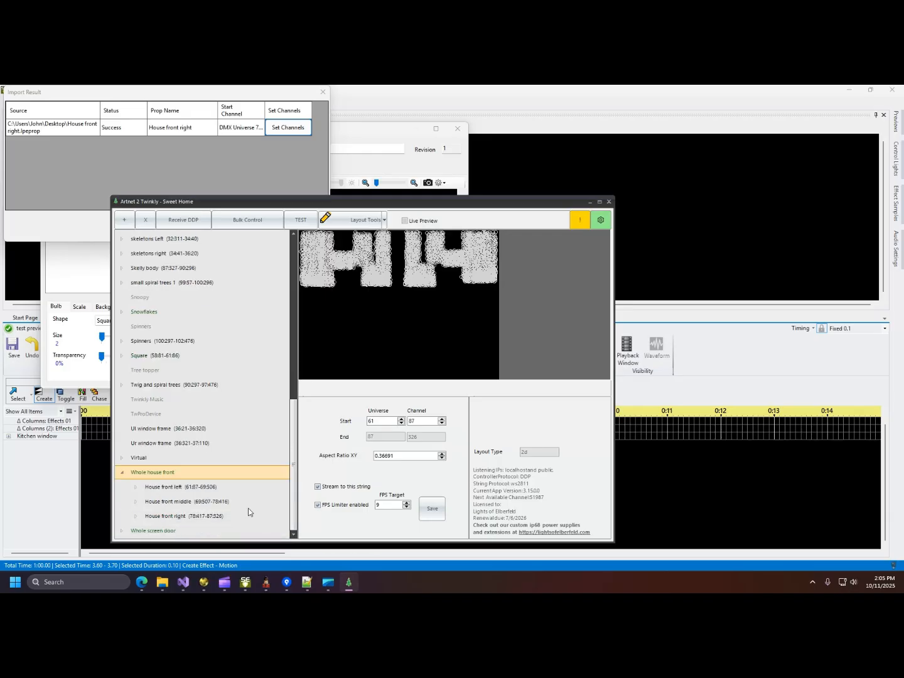
click(213, 483)
click(233, 501)
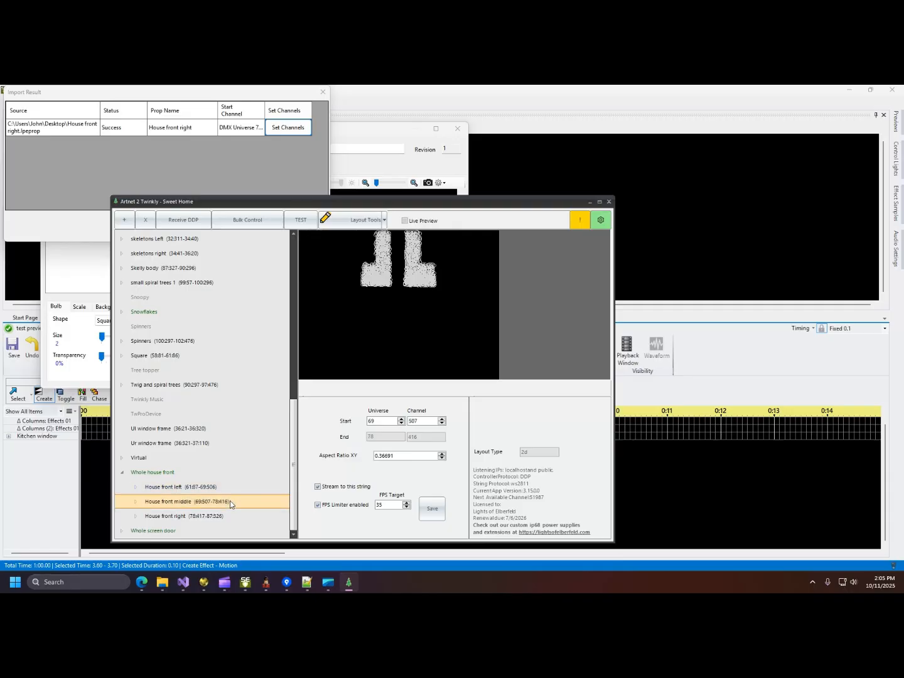
click(231, 517)
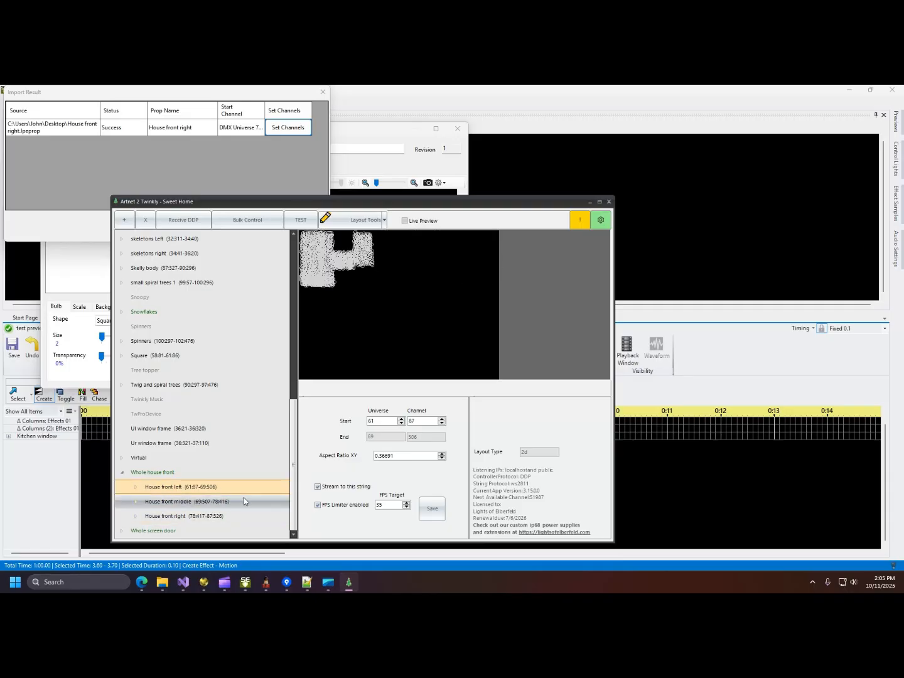
click(243, 500)
click(243, 516)
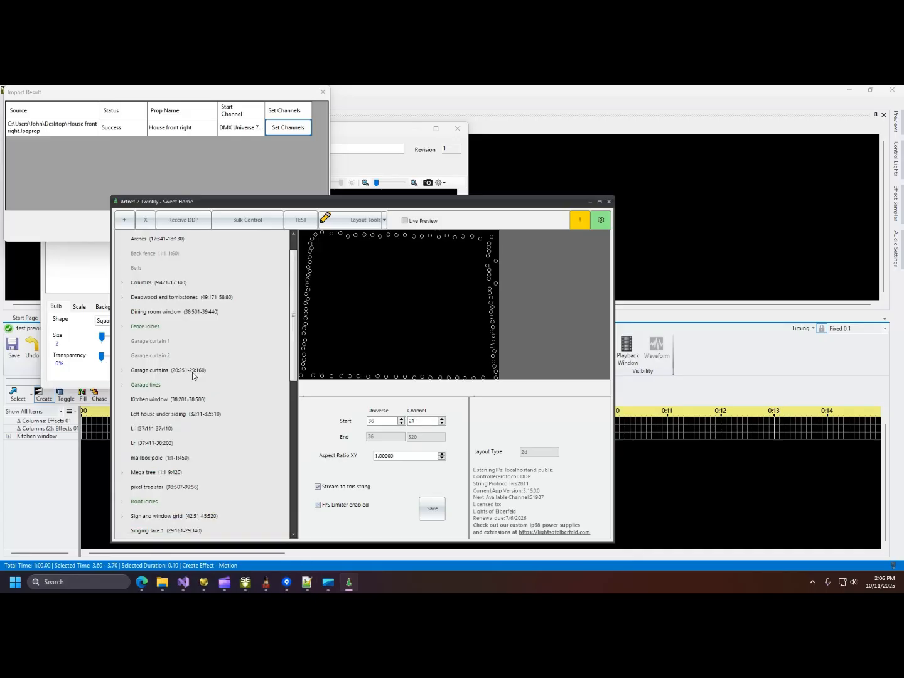
click(183, 471)
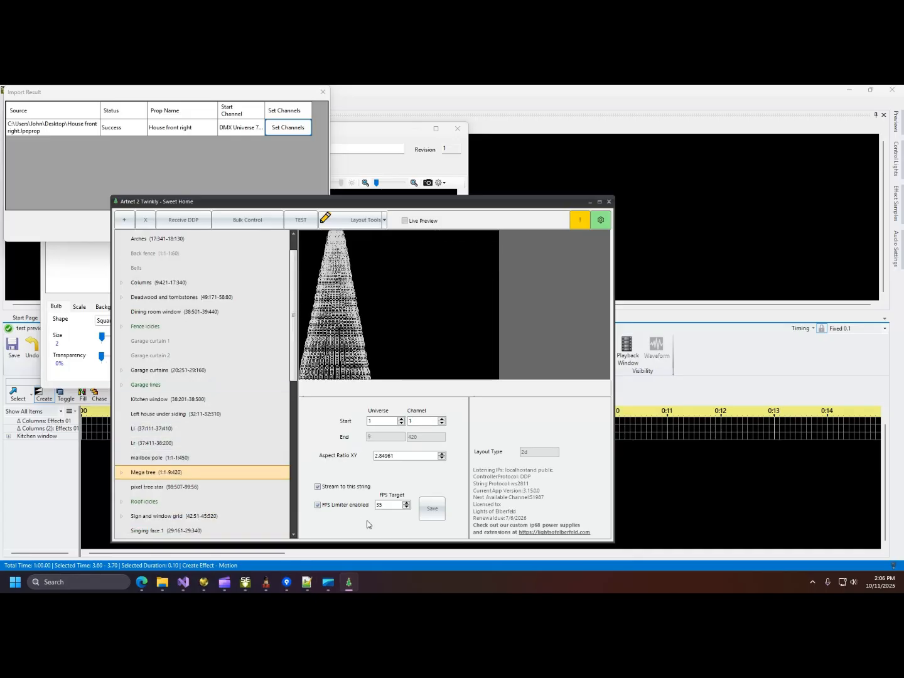
- Try enabling the FPS limiter for the Roof icicles string and switch it back off
click(177, 500)
click(317, 505)
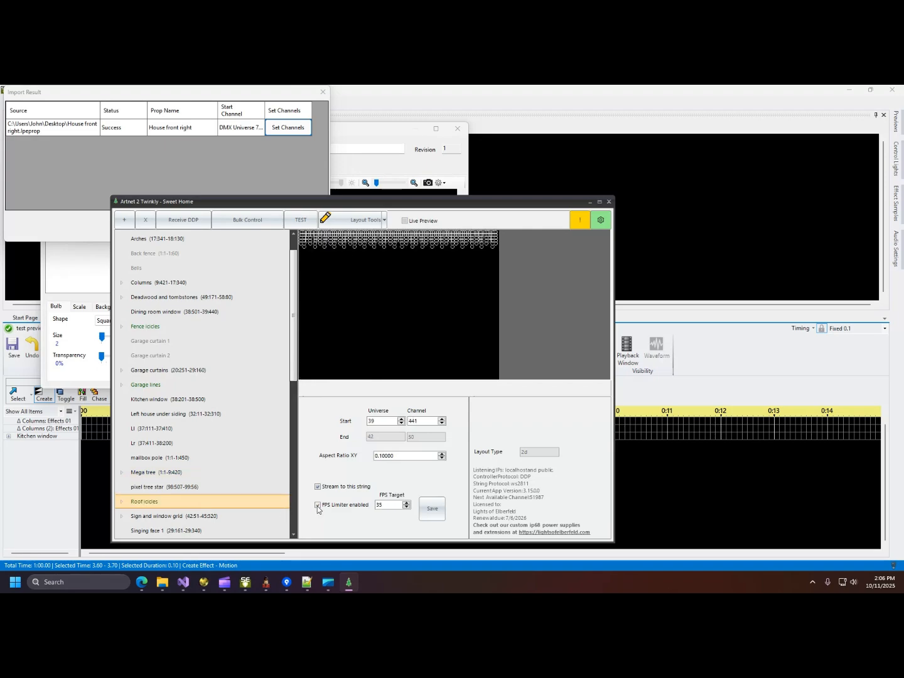
click(317, 505)
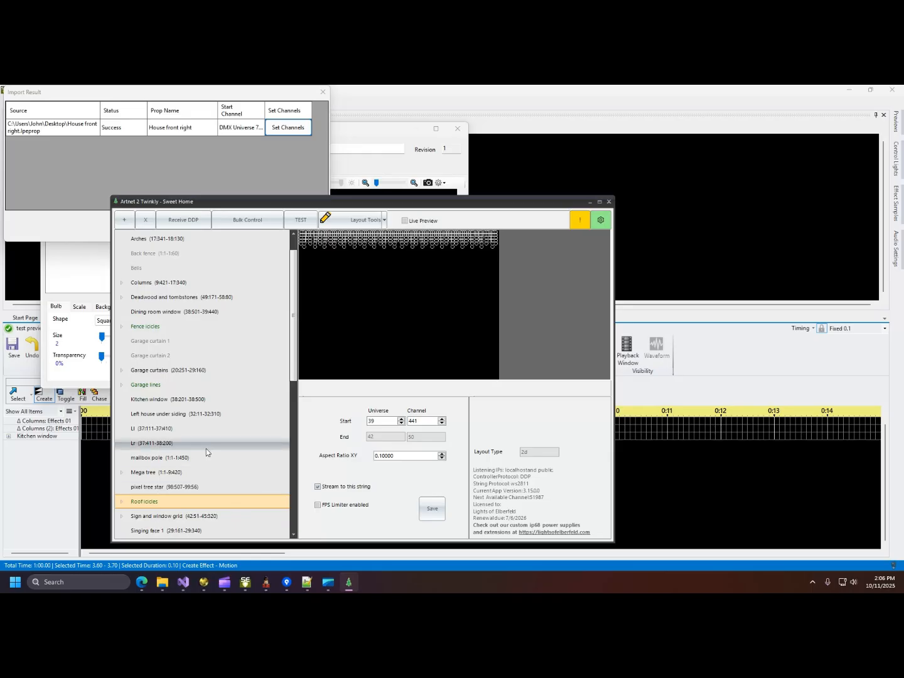
- Set the FPS limiter target of the Square string to 15 and save its settings
scroll(233, 430, down, 4)
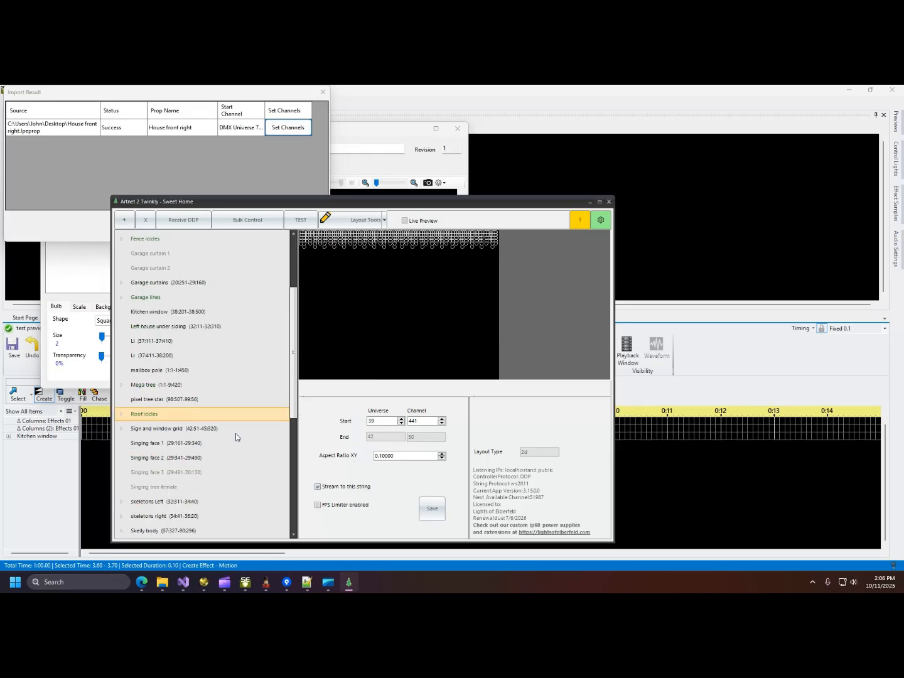
scroll(236, 440, down, 2)
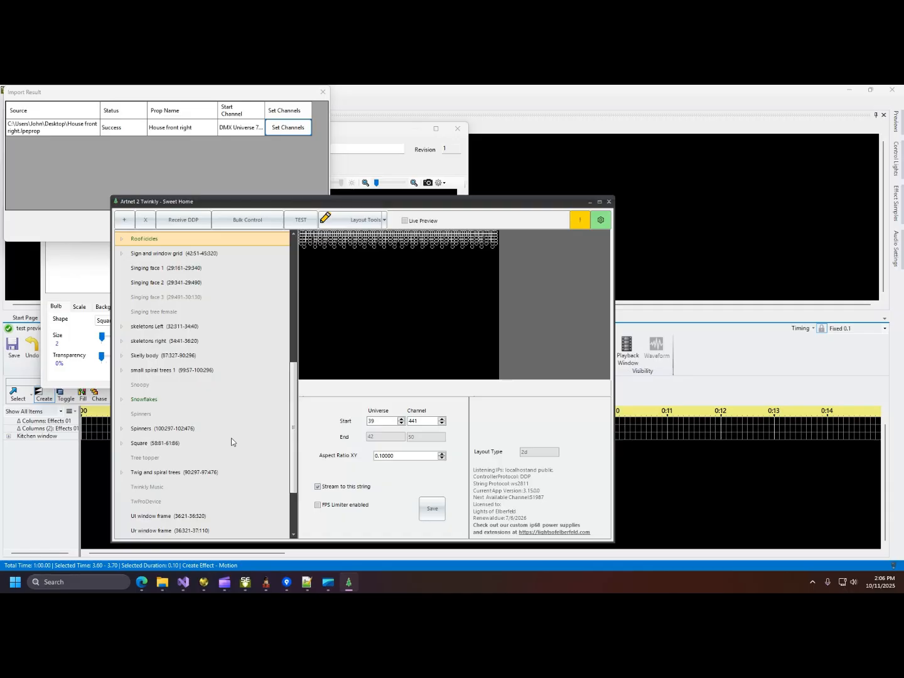
click(164, 445)
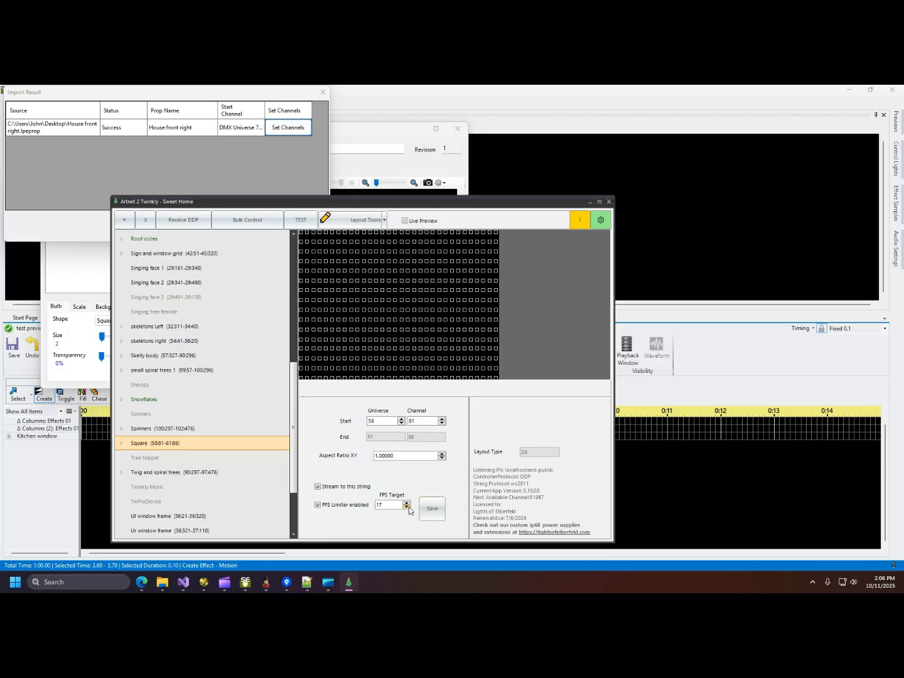
click(406, 507)
click(407, 507)
click(429, 514)
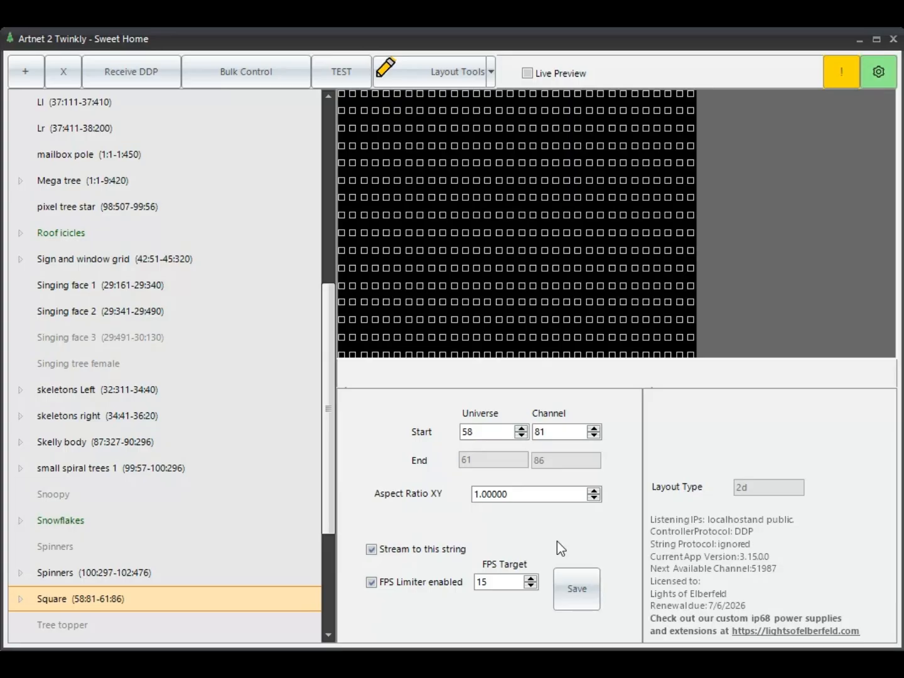
click(594, 590)
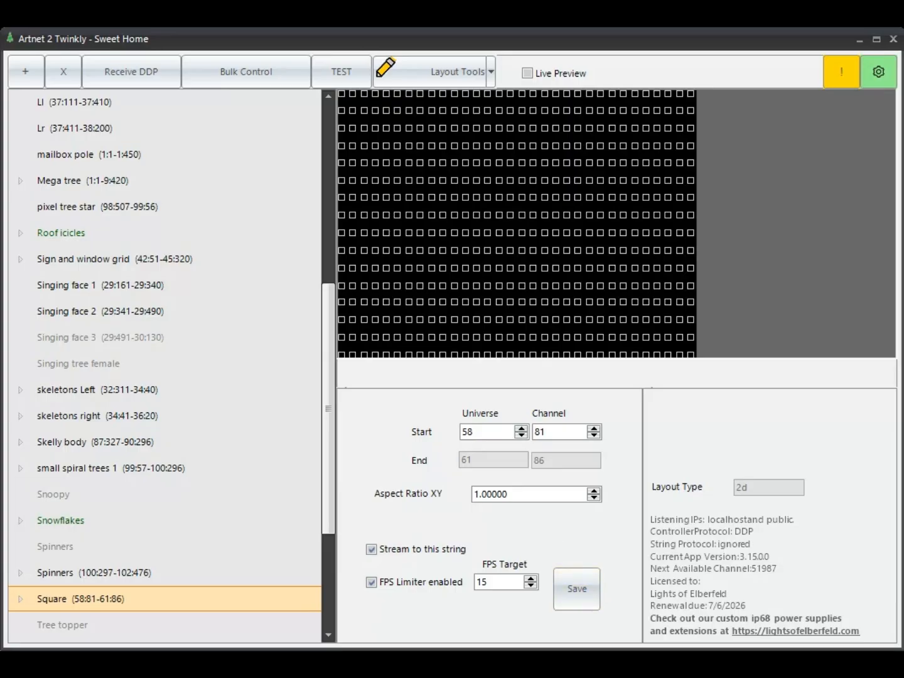